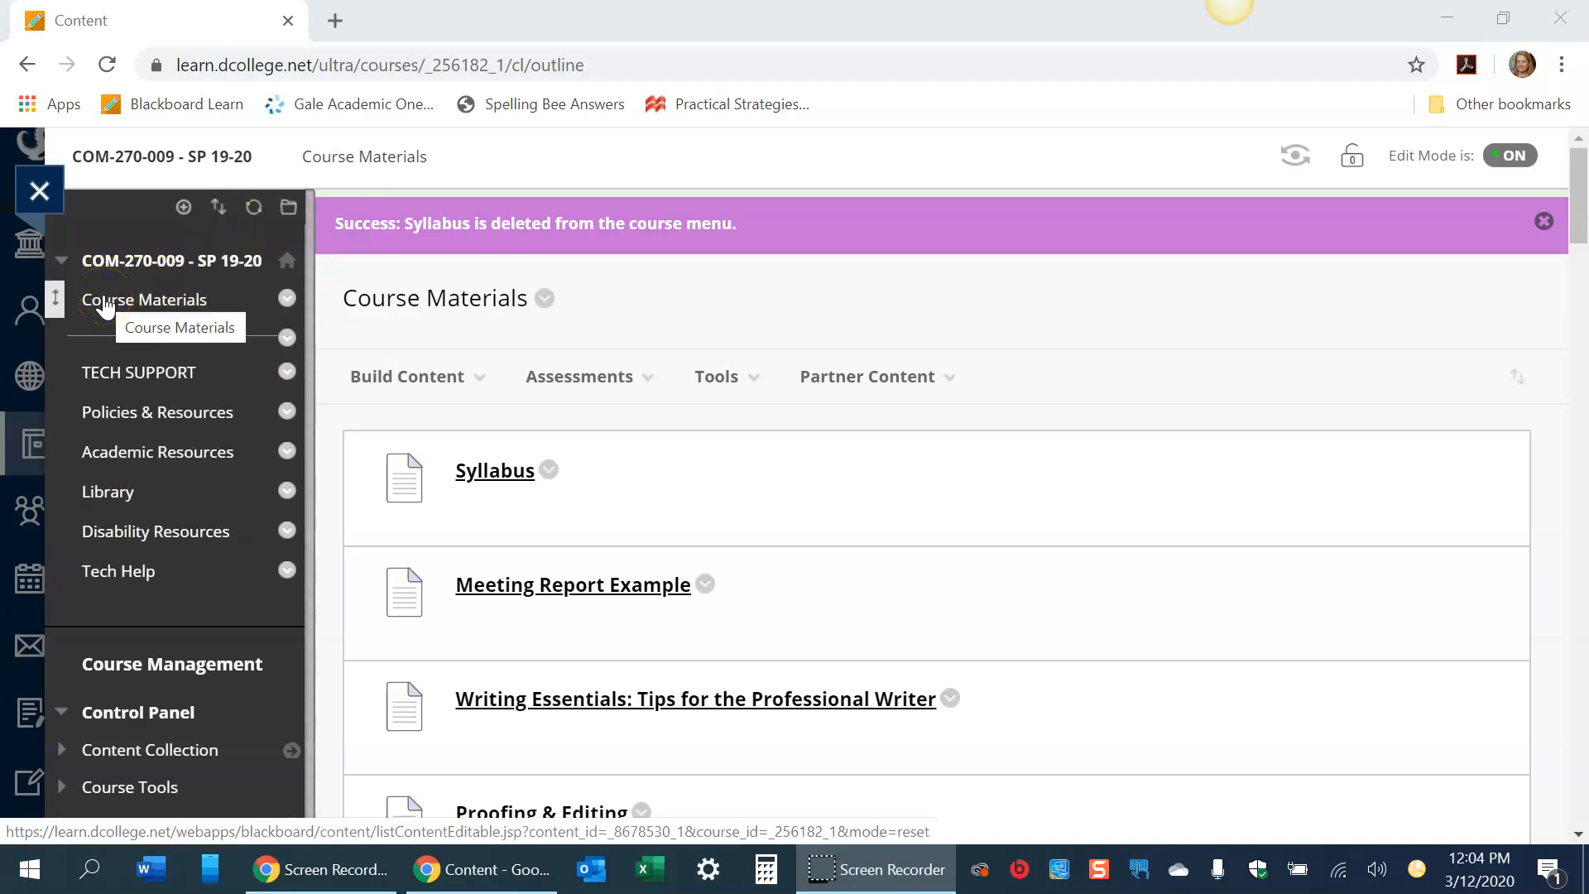
- Add a new content area named Syllabus to the course menu
left_click(126, 303)
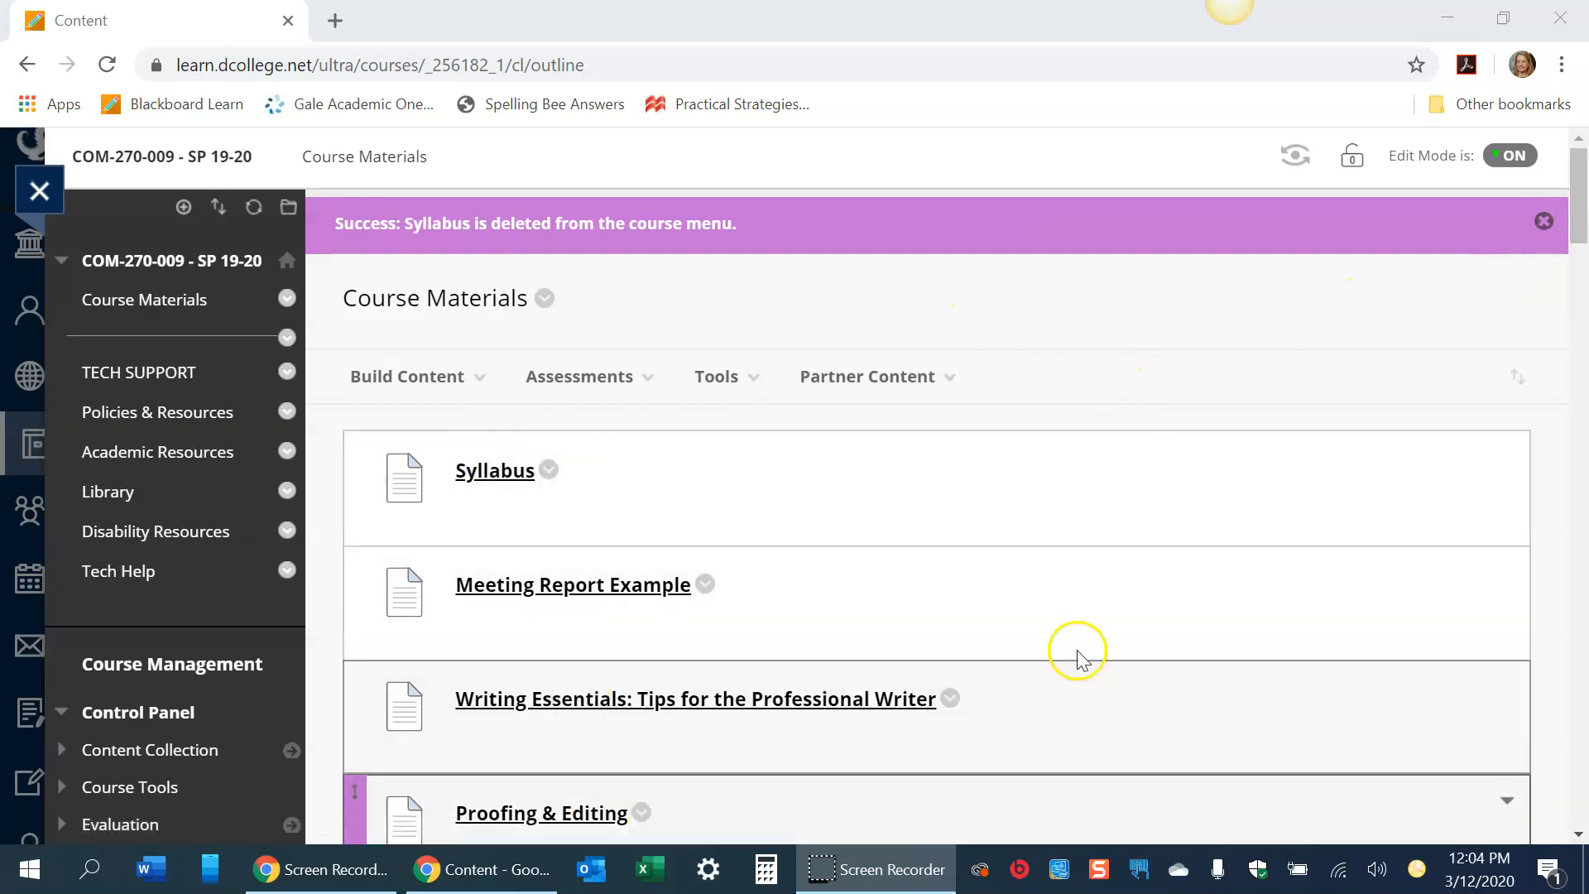
mouse_move(1578, 210)
left_mouse_down()
mouse_move(1548, 736)
mouse_move(1569, 180)
left_mouse_up()
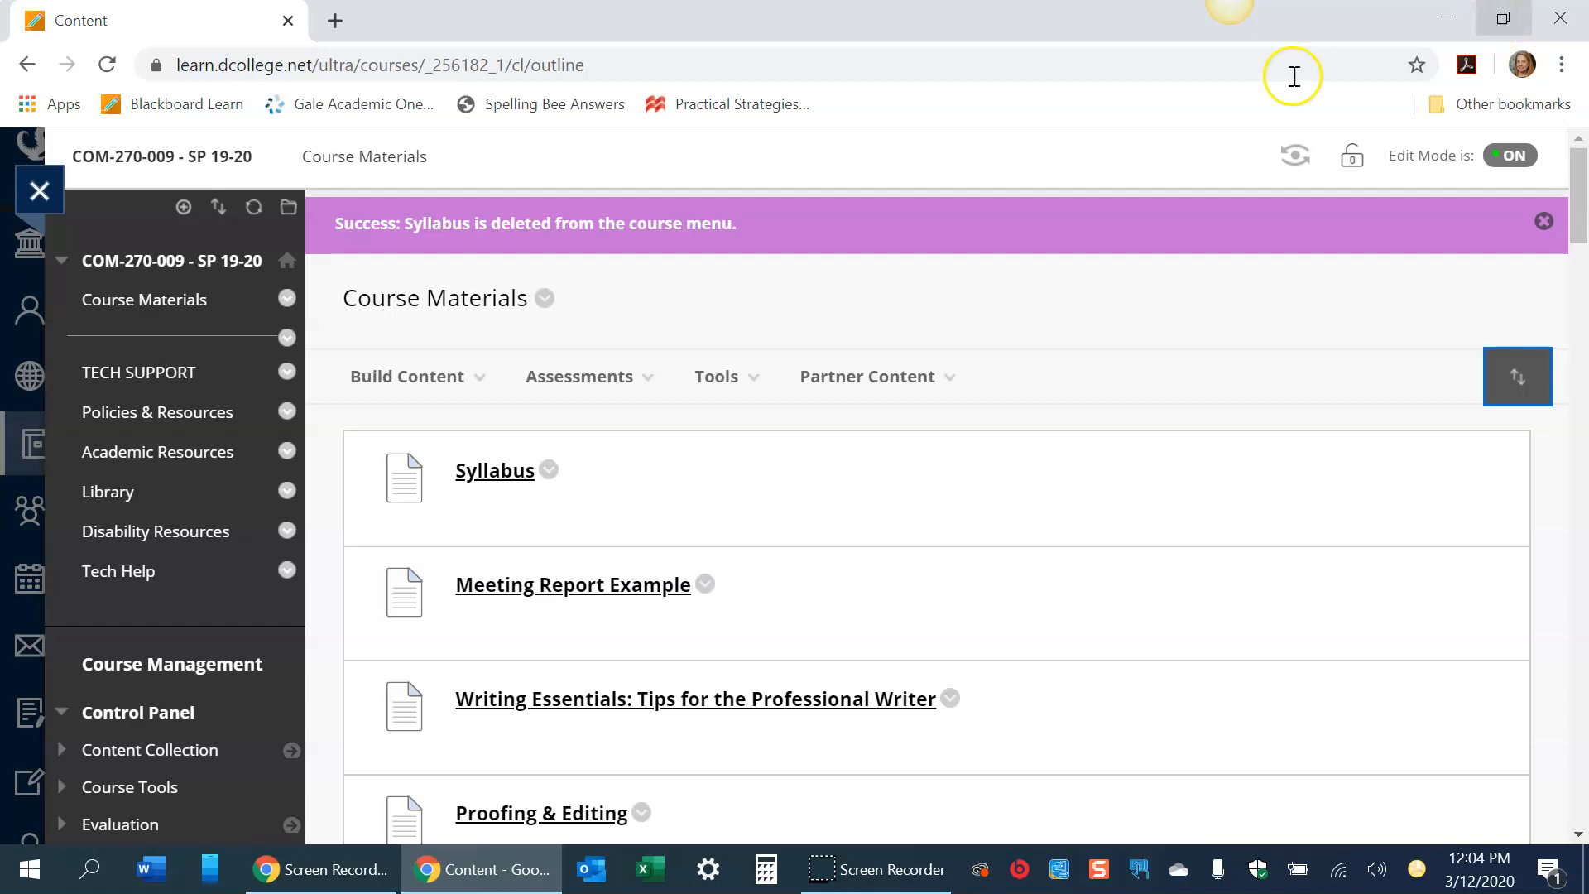
left_click(183, 207)
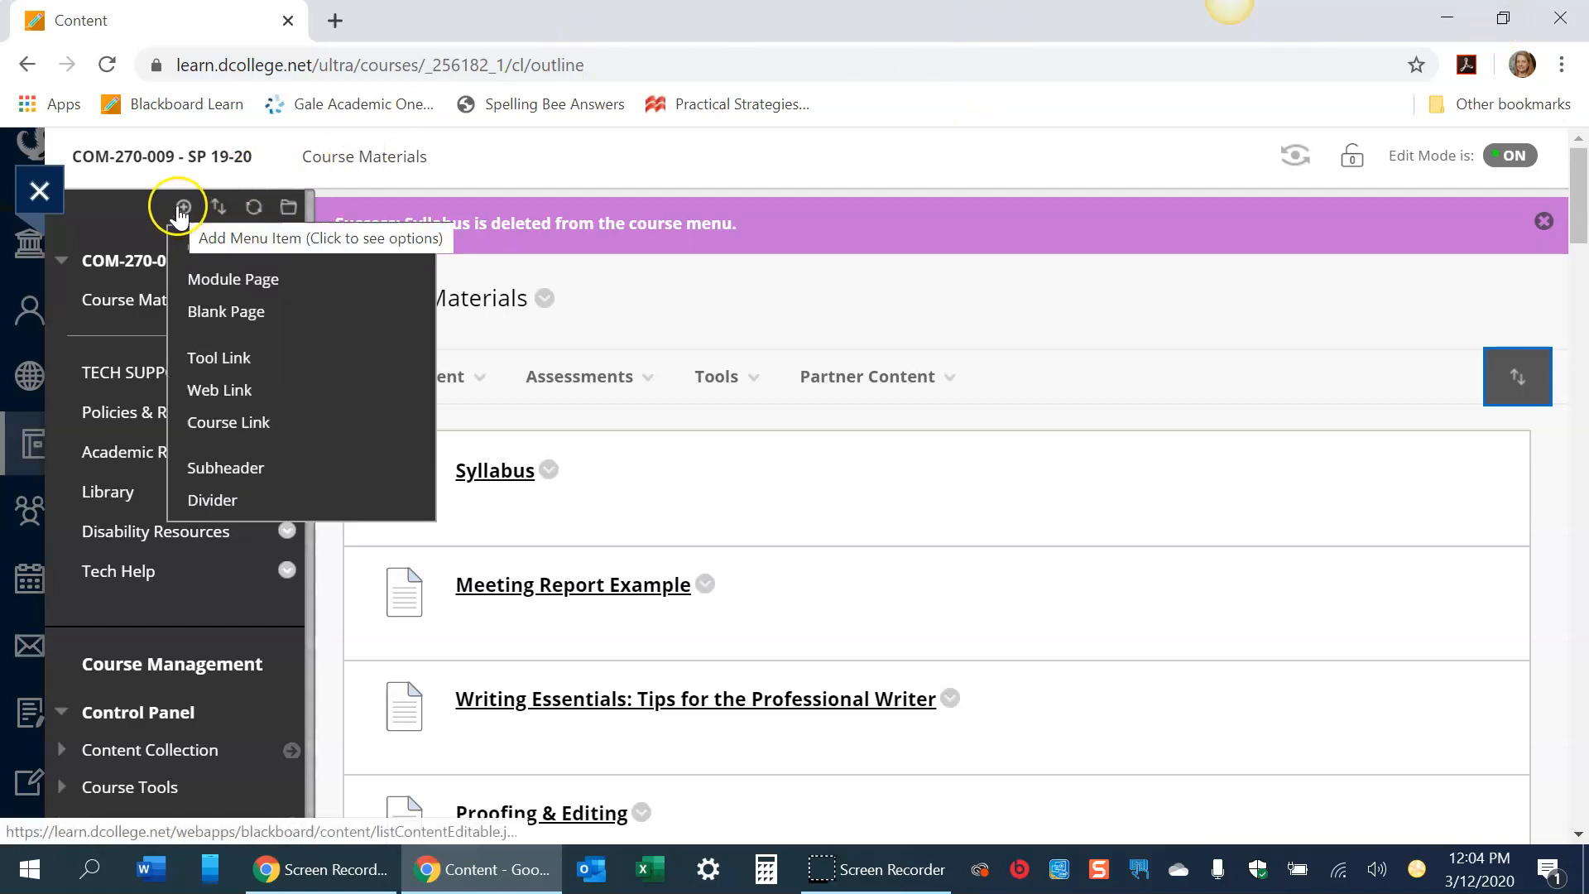
left_click(195, 246)
type("S")
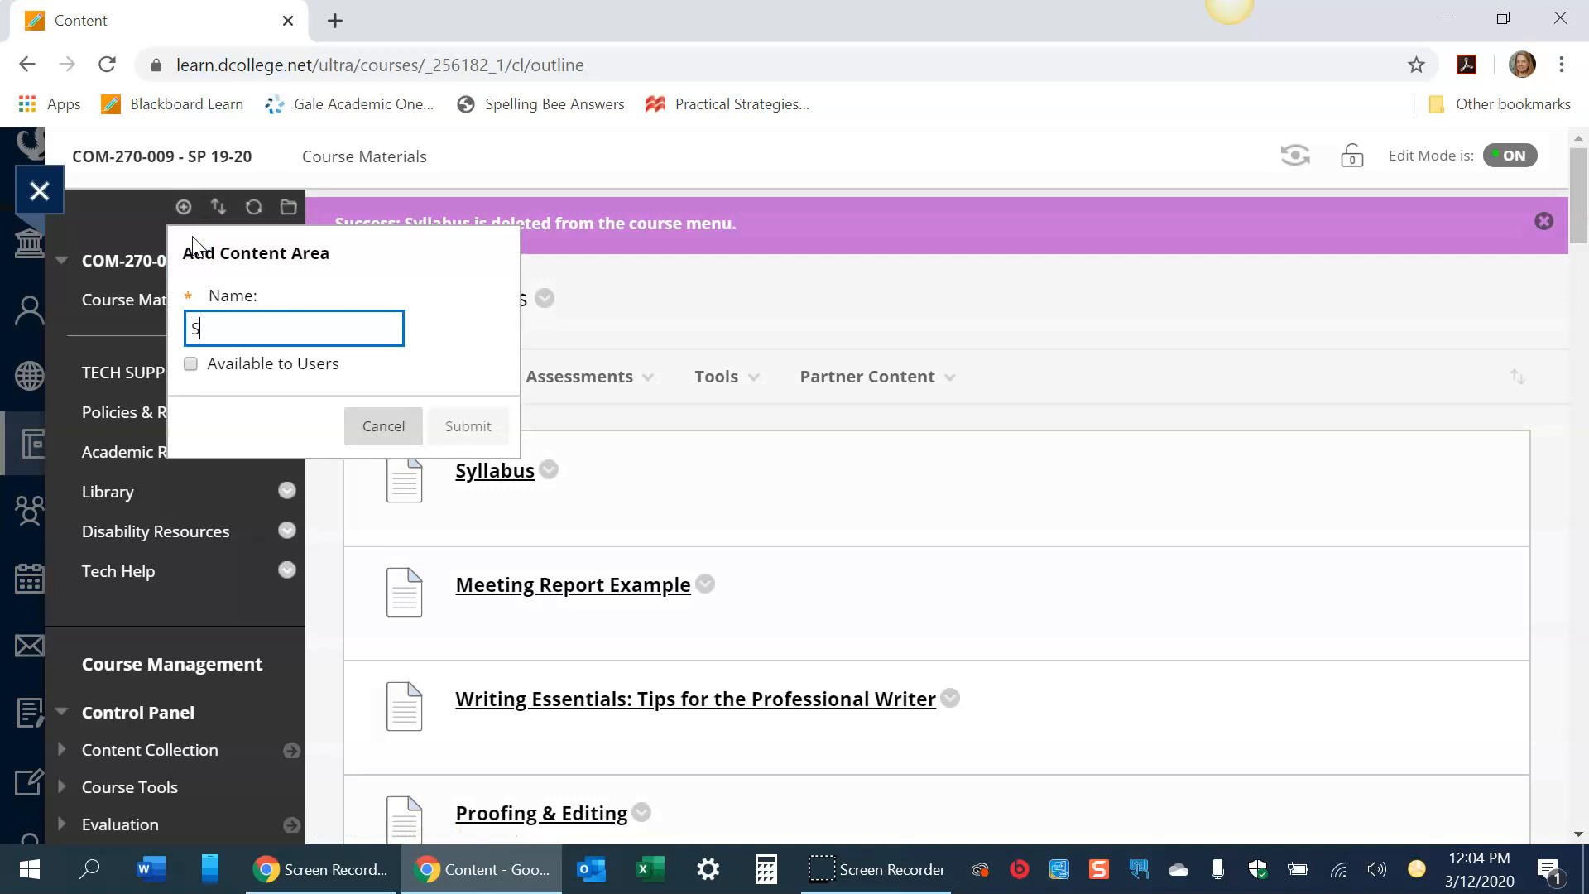
type("yllabus")
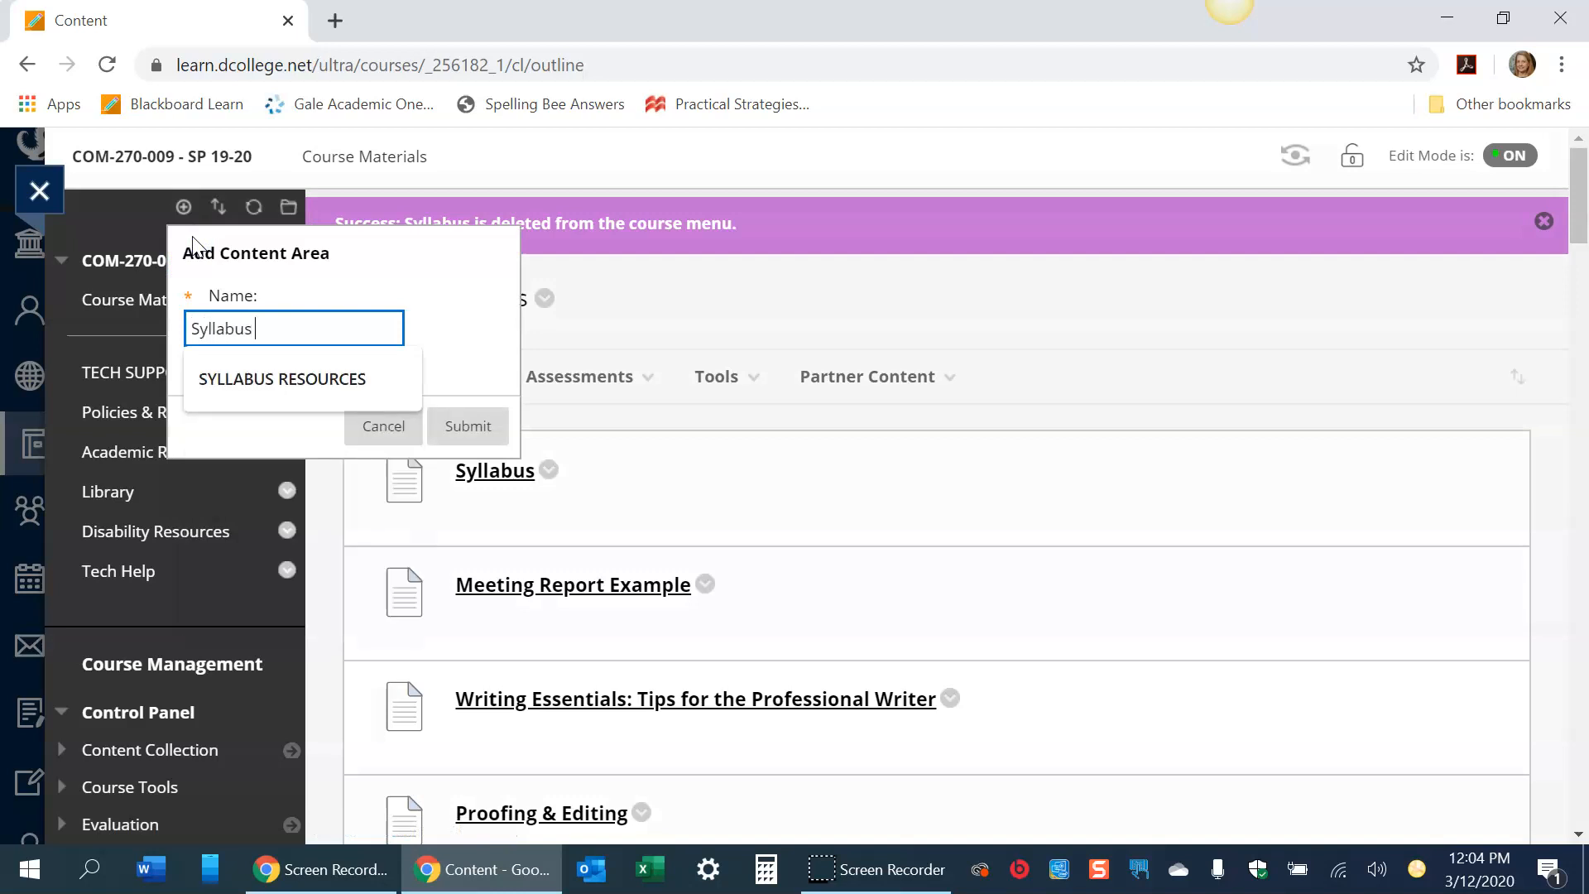
left_click(468, 425)
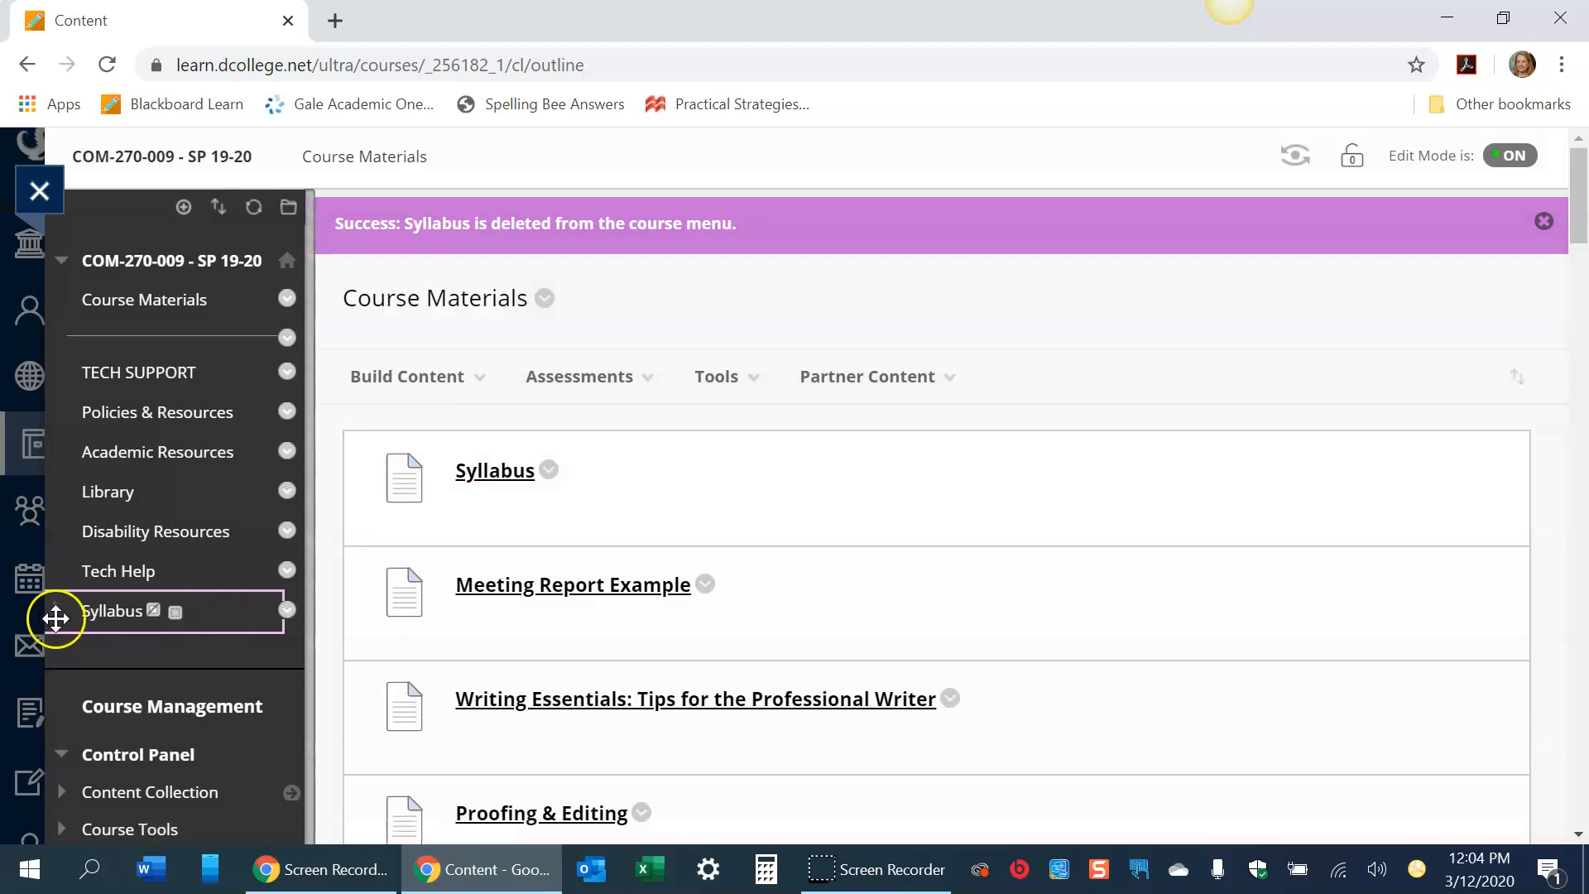
- Move the new Syllabus link to the top of the course menu
left_click_drag(54, 616, 55, 296)
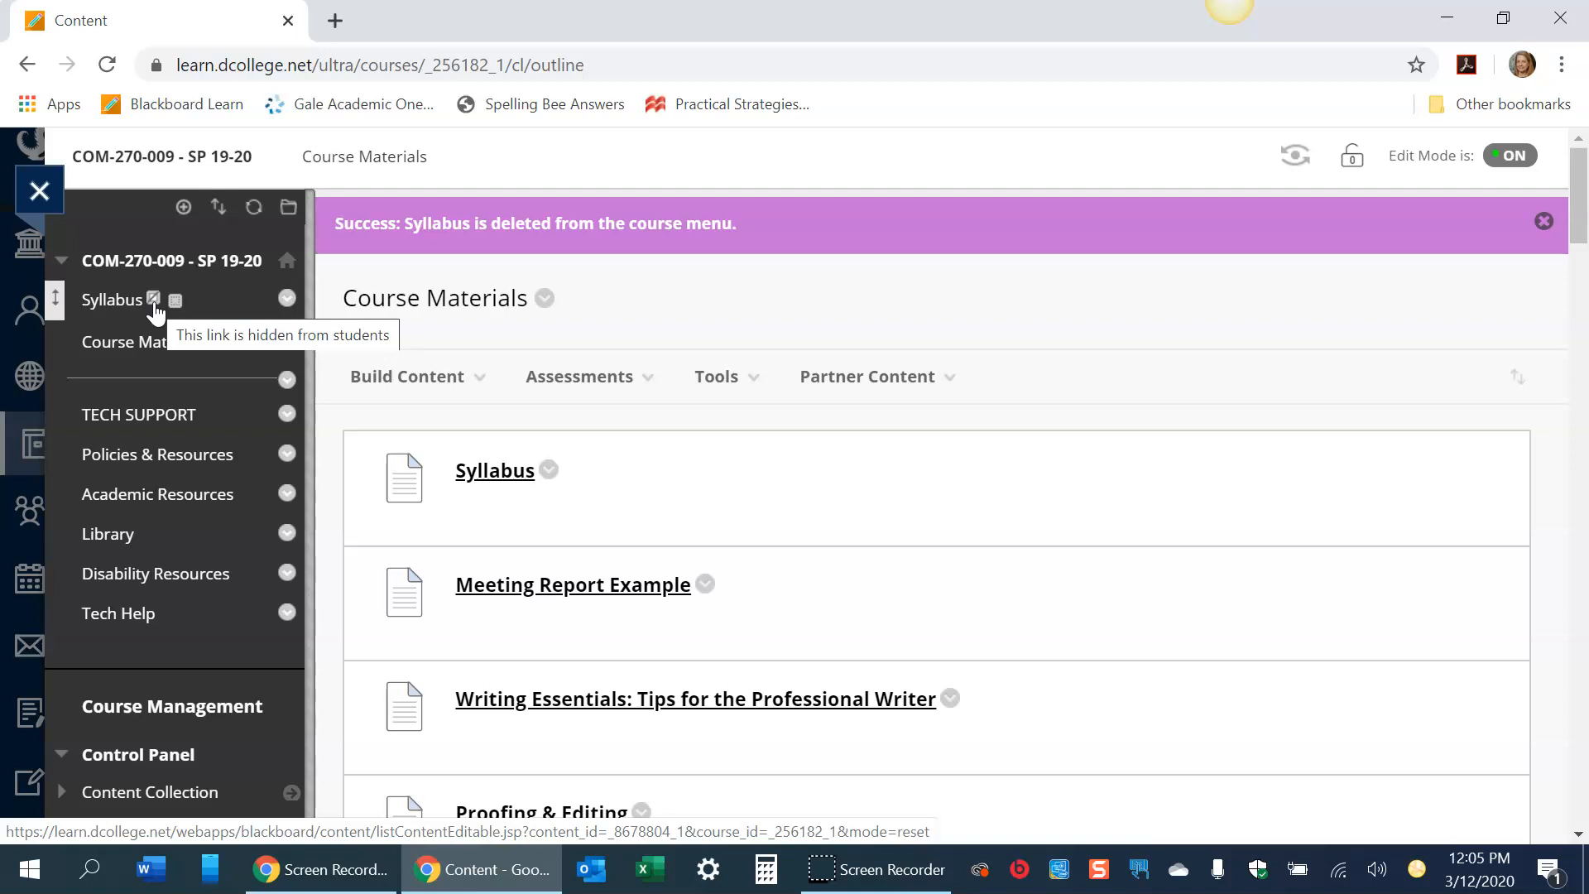
left_click(389, 376)
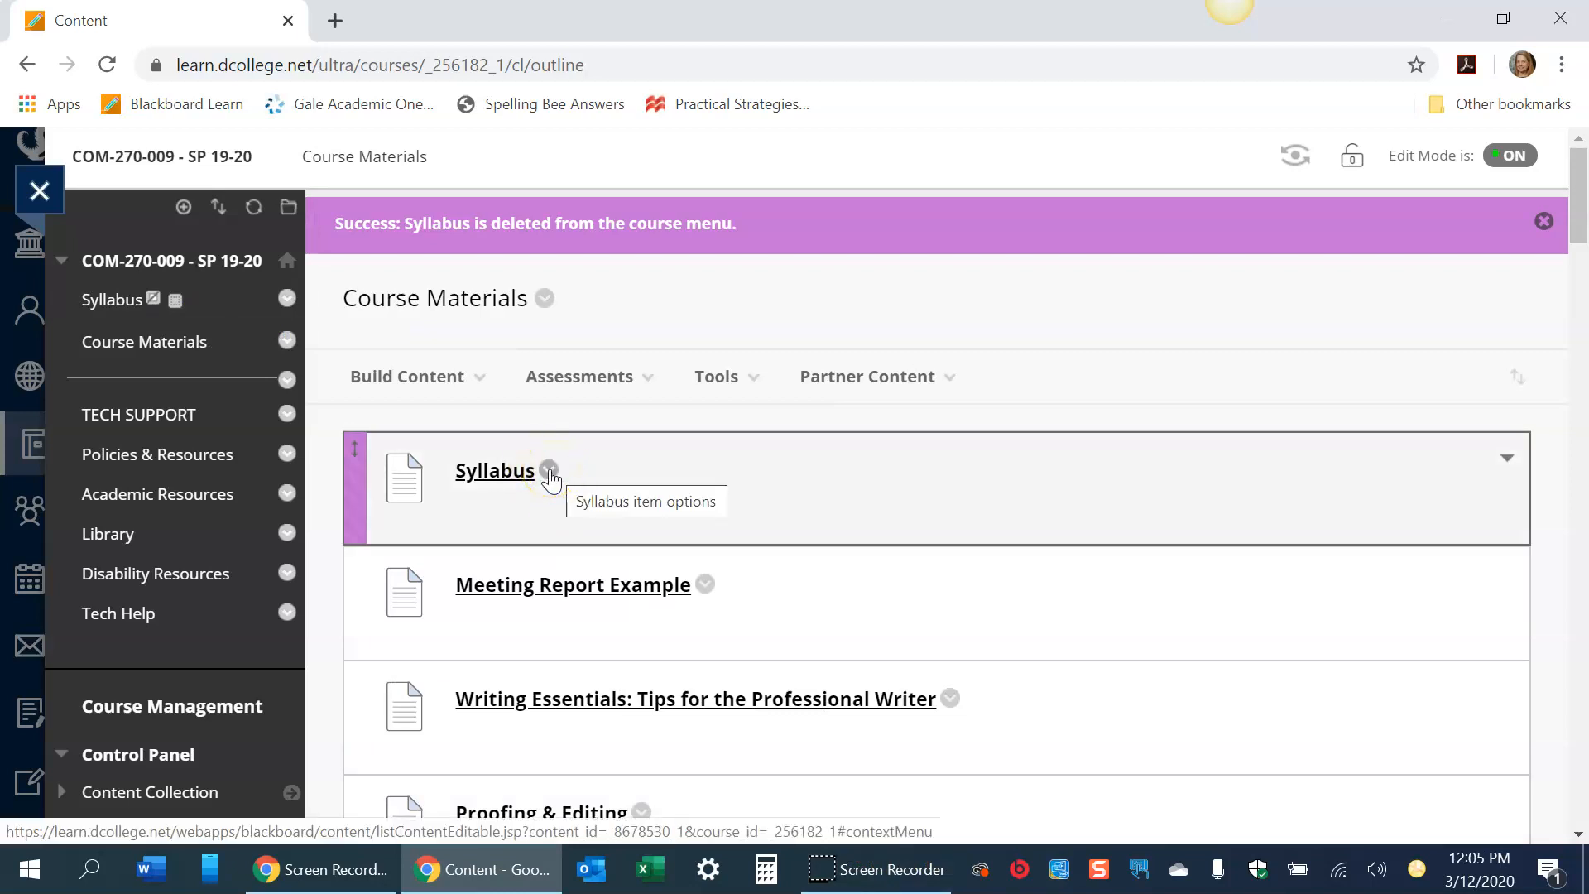
- Move the Syllabus item from Course Materials into the Syllabus content area folder
left_click(549, 473)
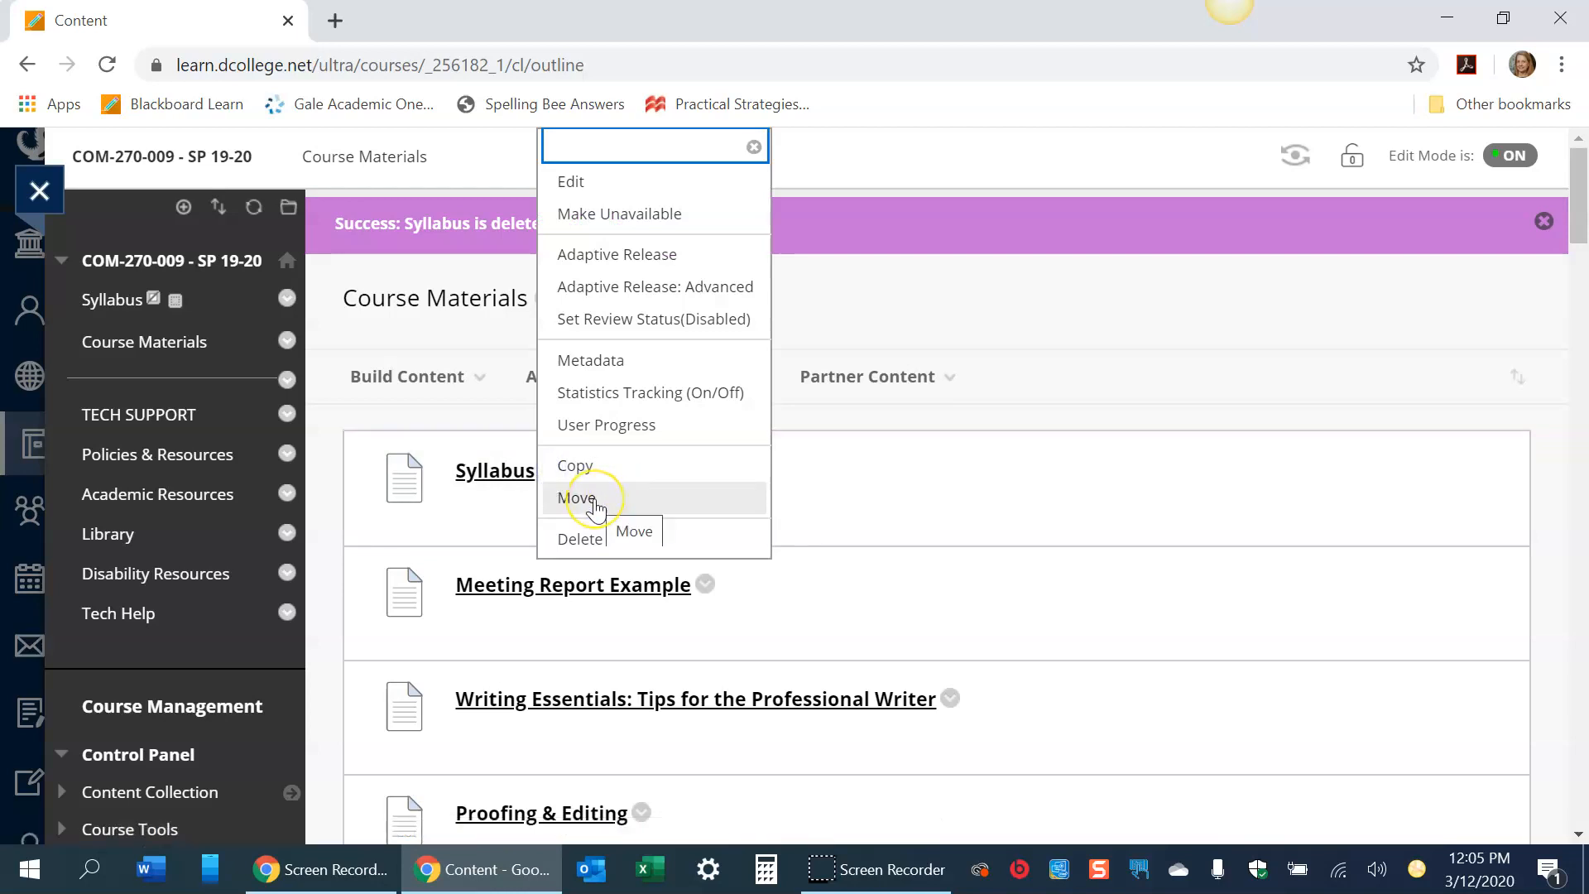
left_click(594, 500)
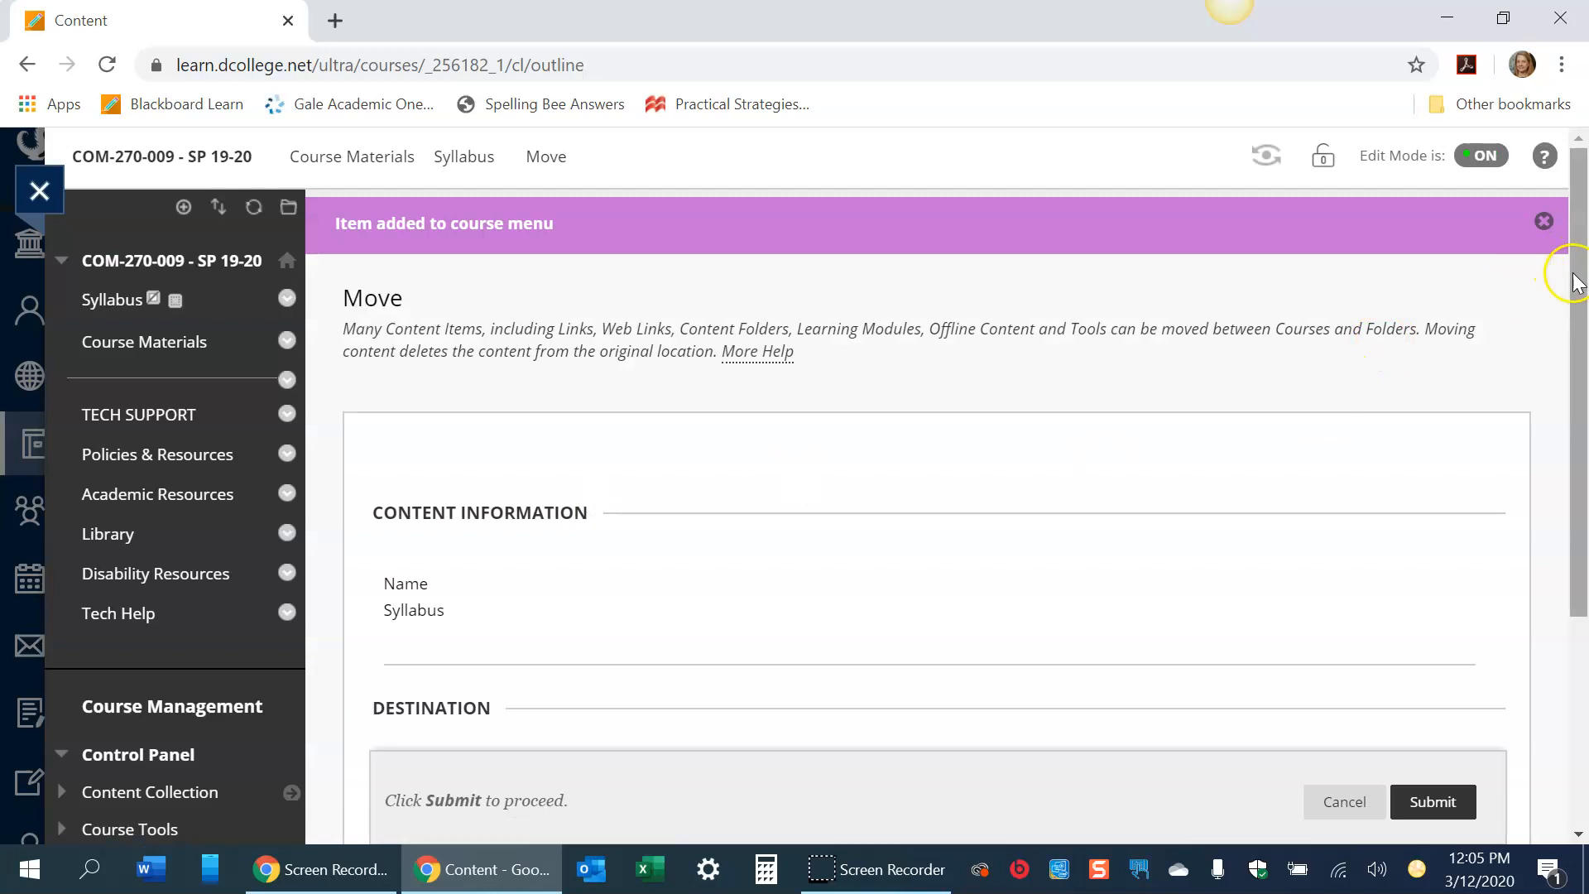
scroll(1259, 490, "down", 4)
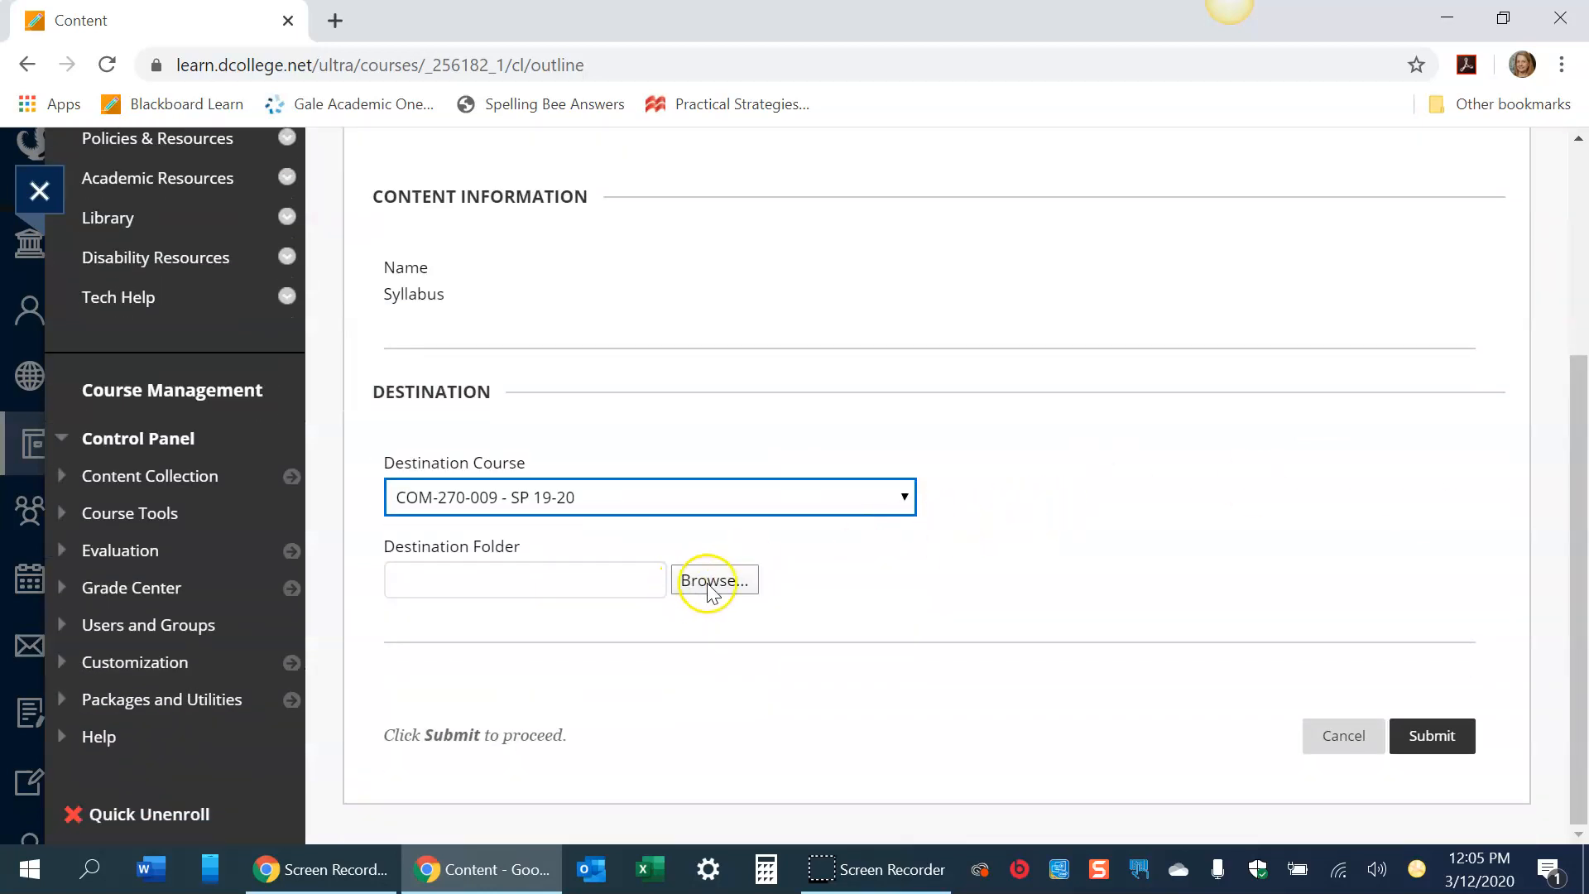
left_click(708, 584)
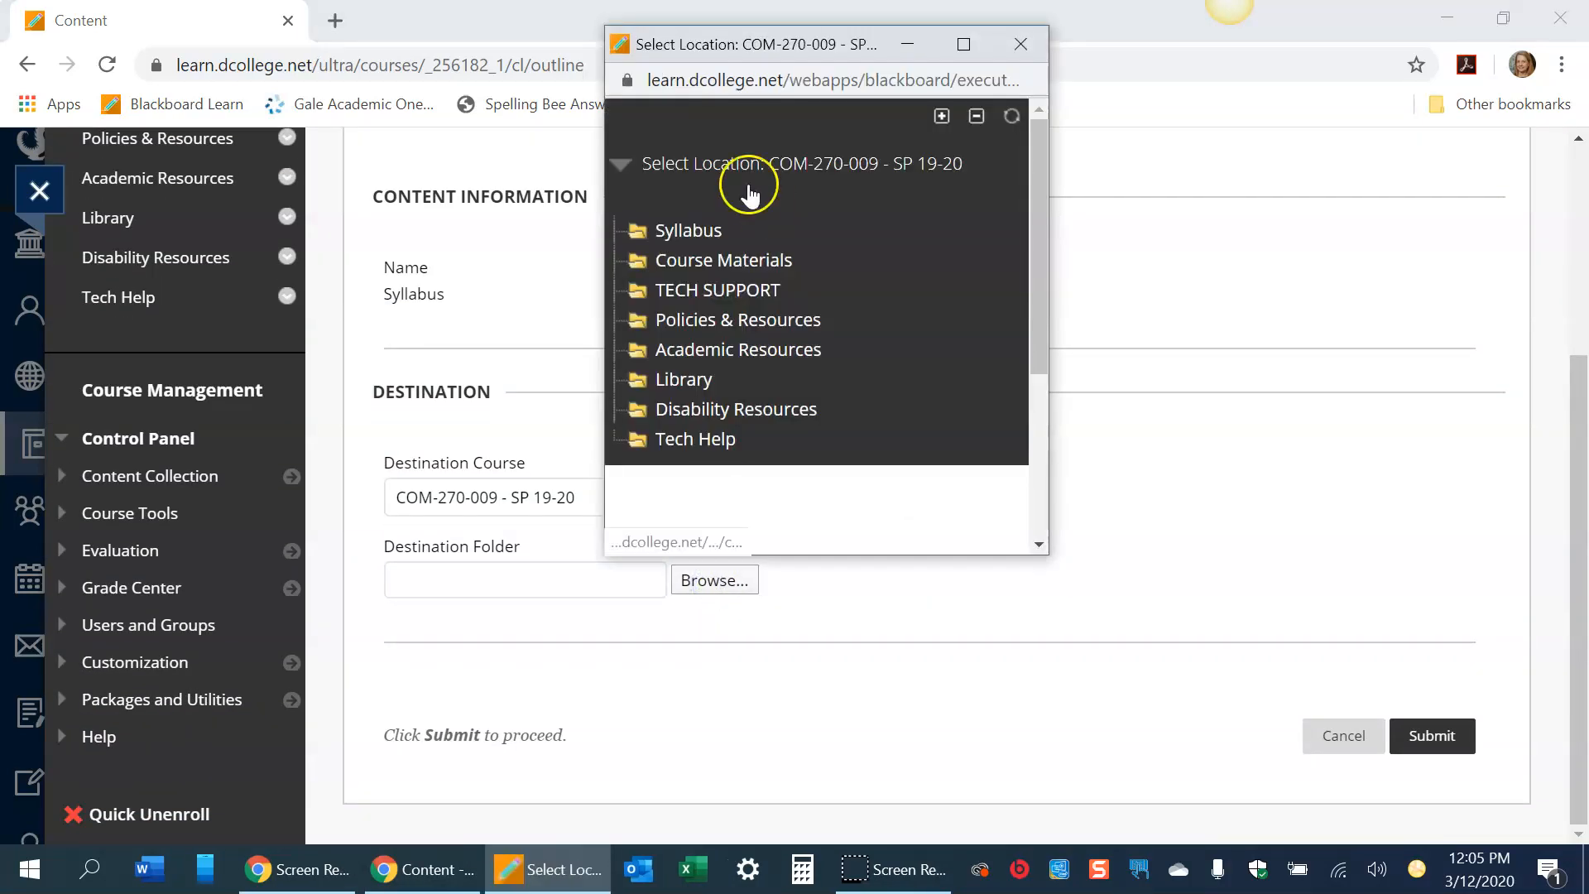
left_click(688, 233)
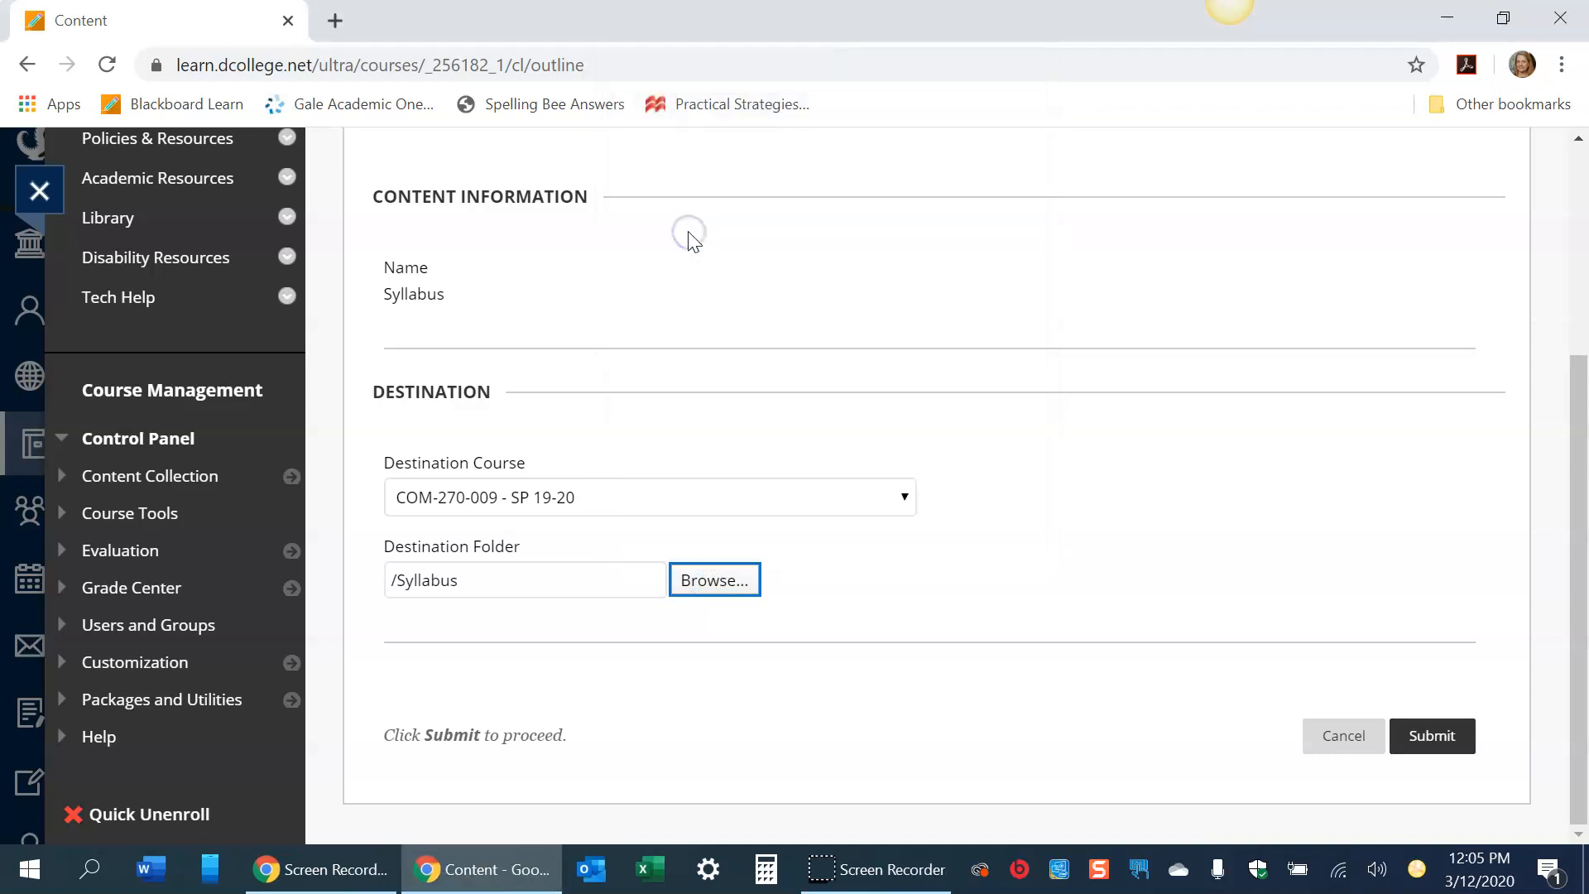
left_click(1454, 742)
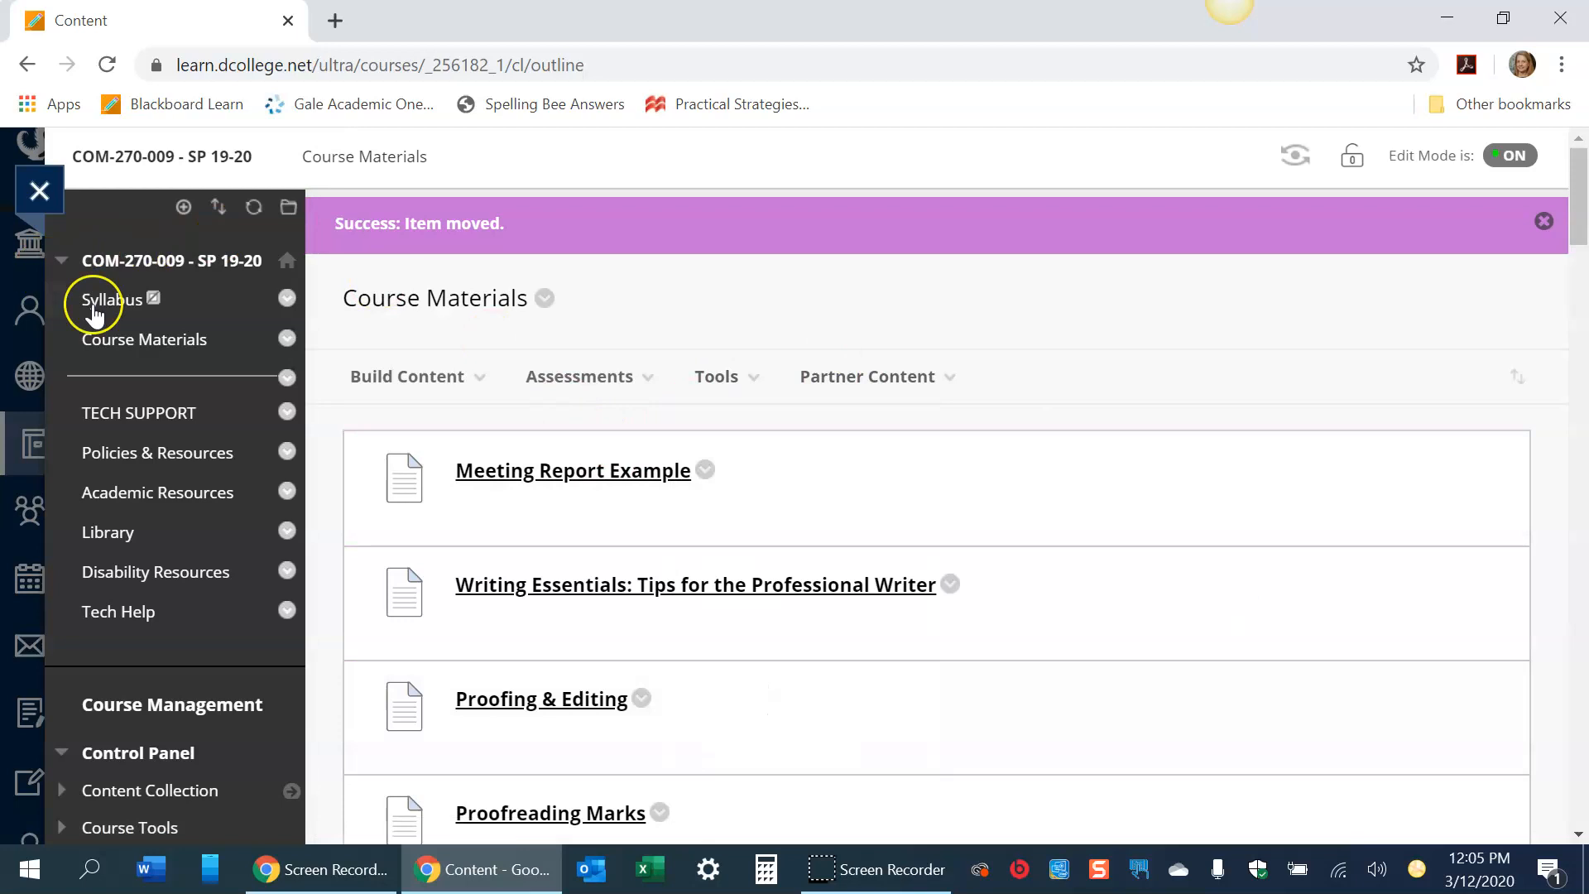
left_click(288, 297)
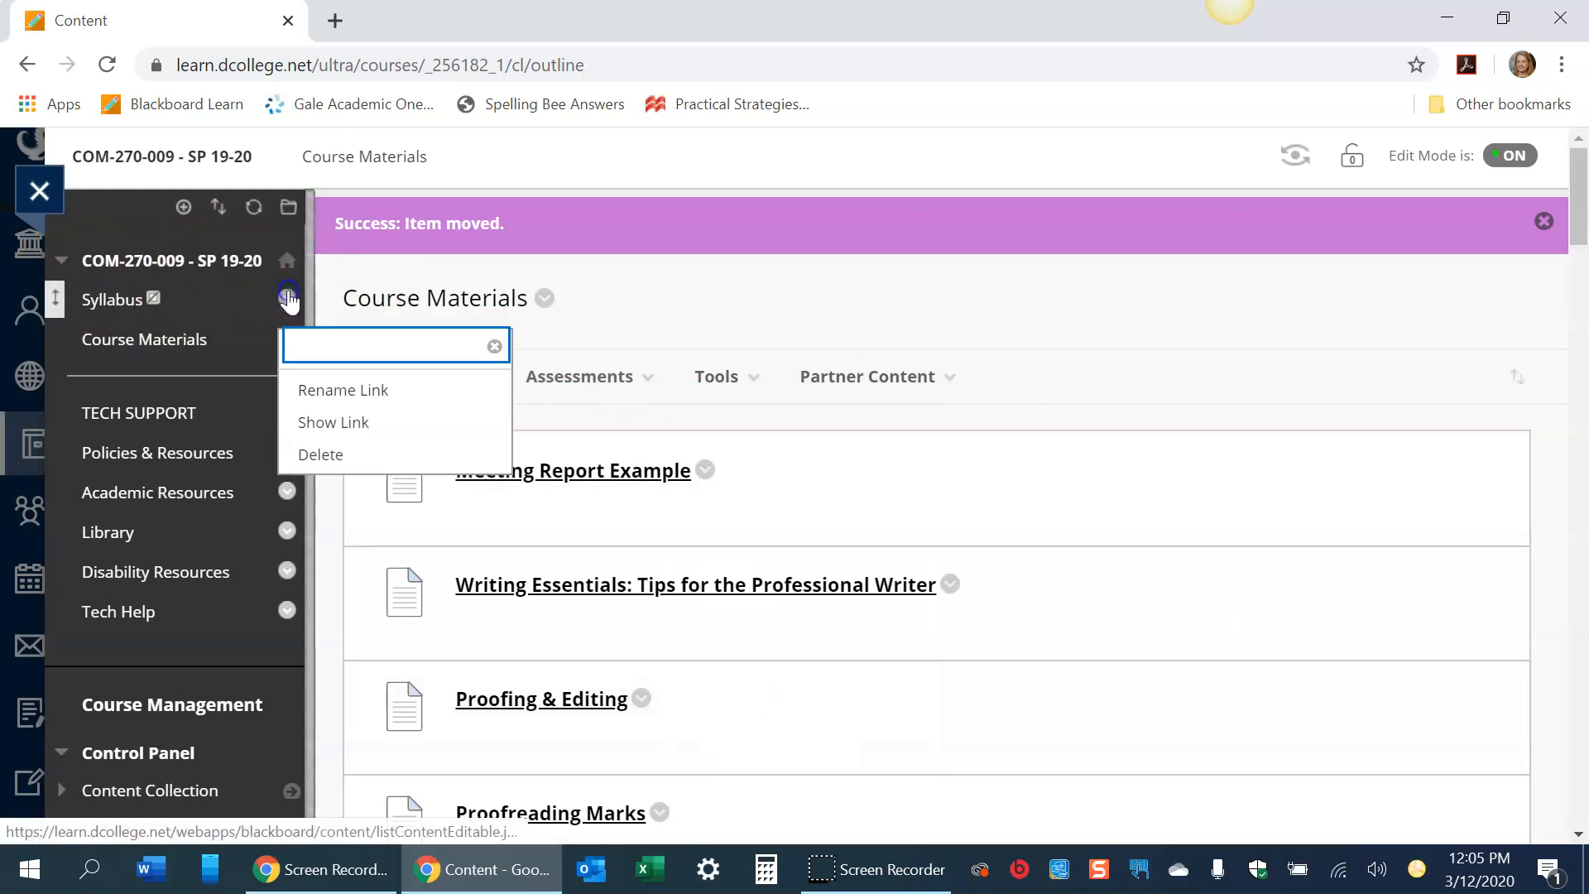
left_click(351, 425)
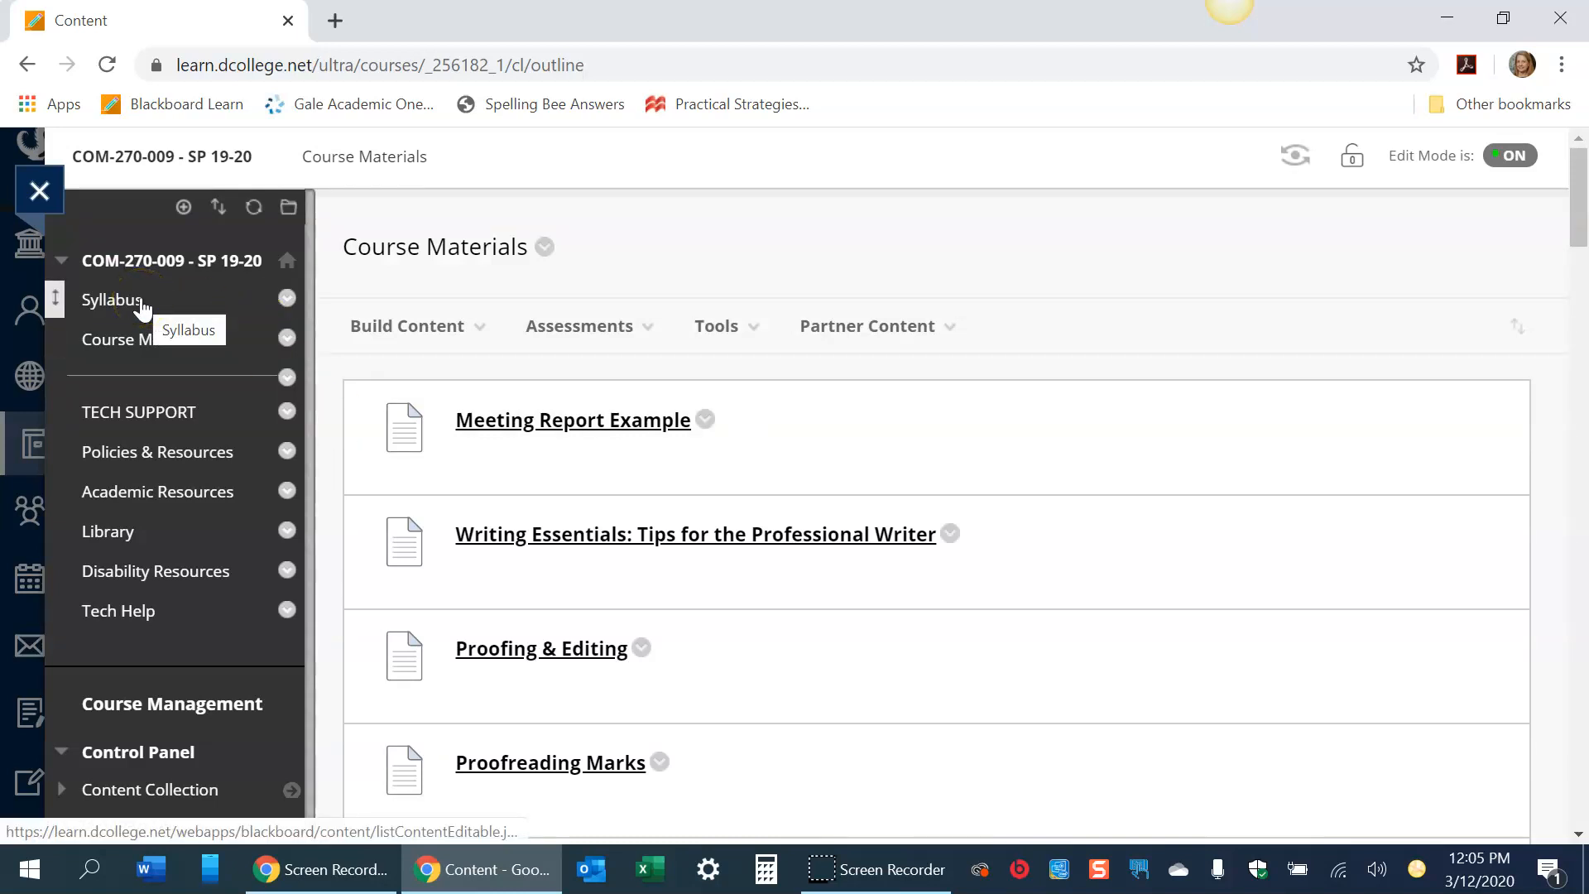
left_click(287, 300)
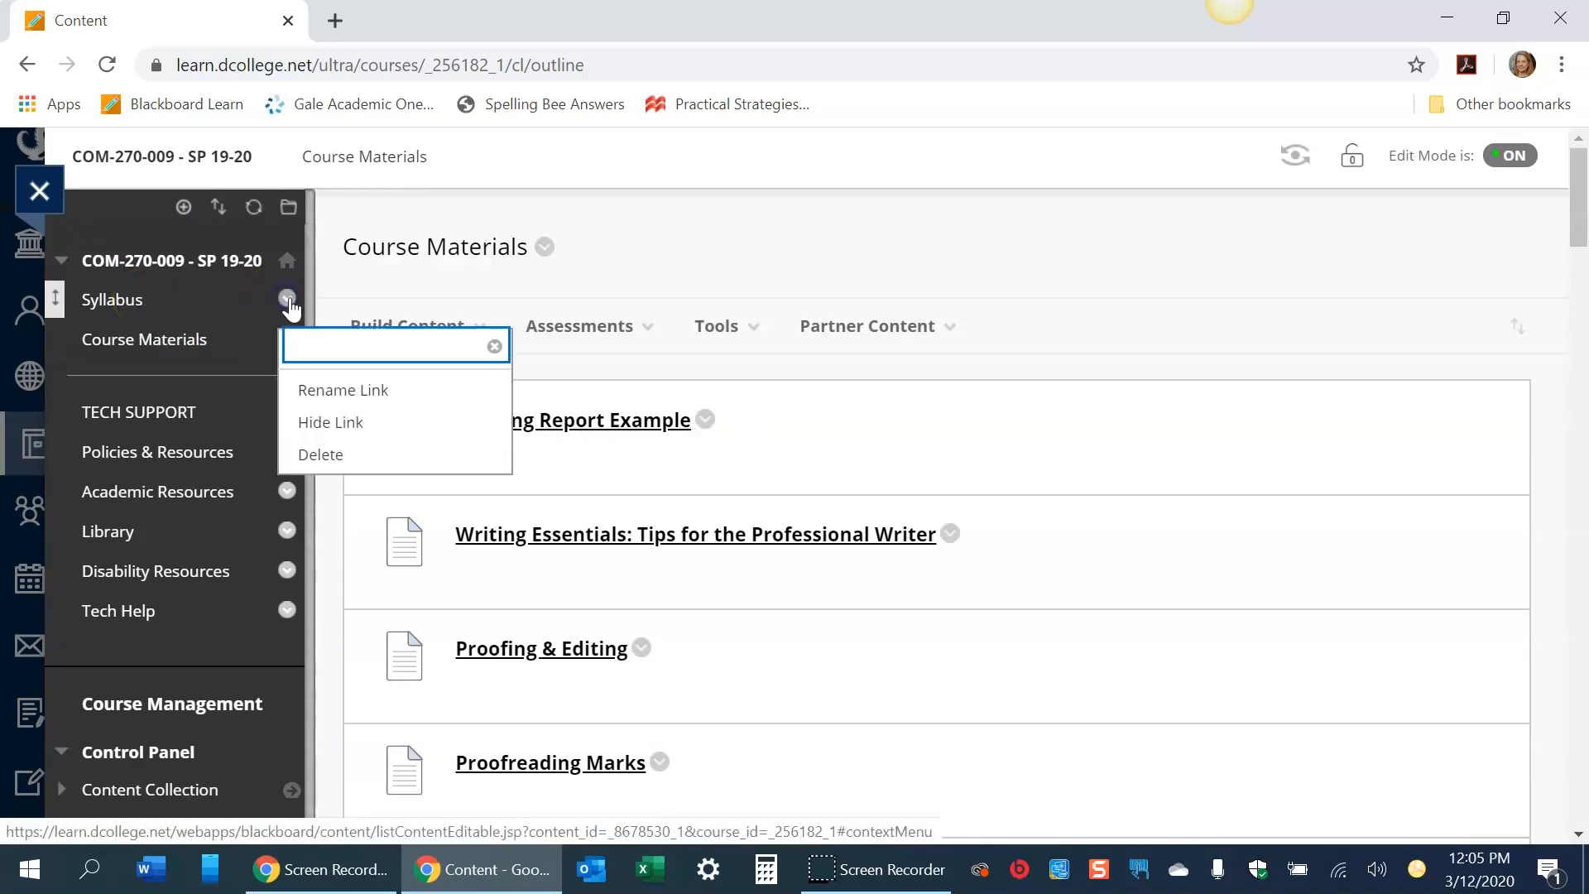
left_click(352, 424)
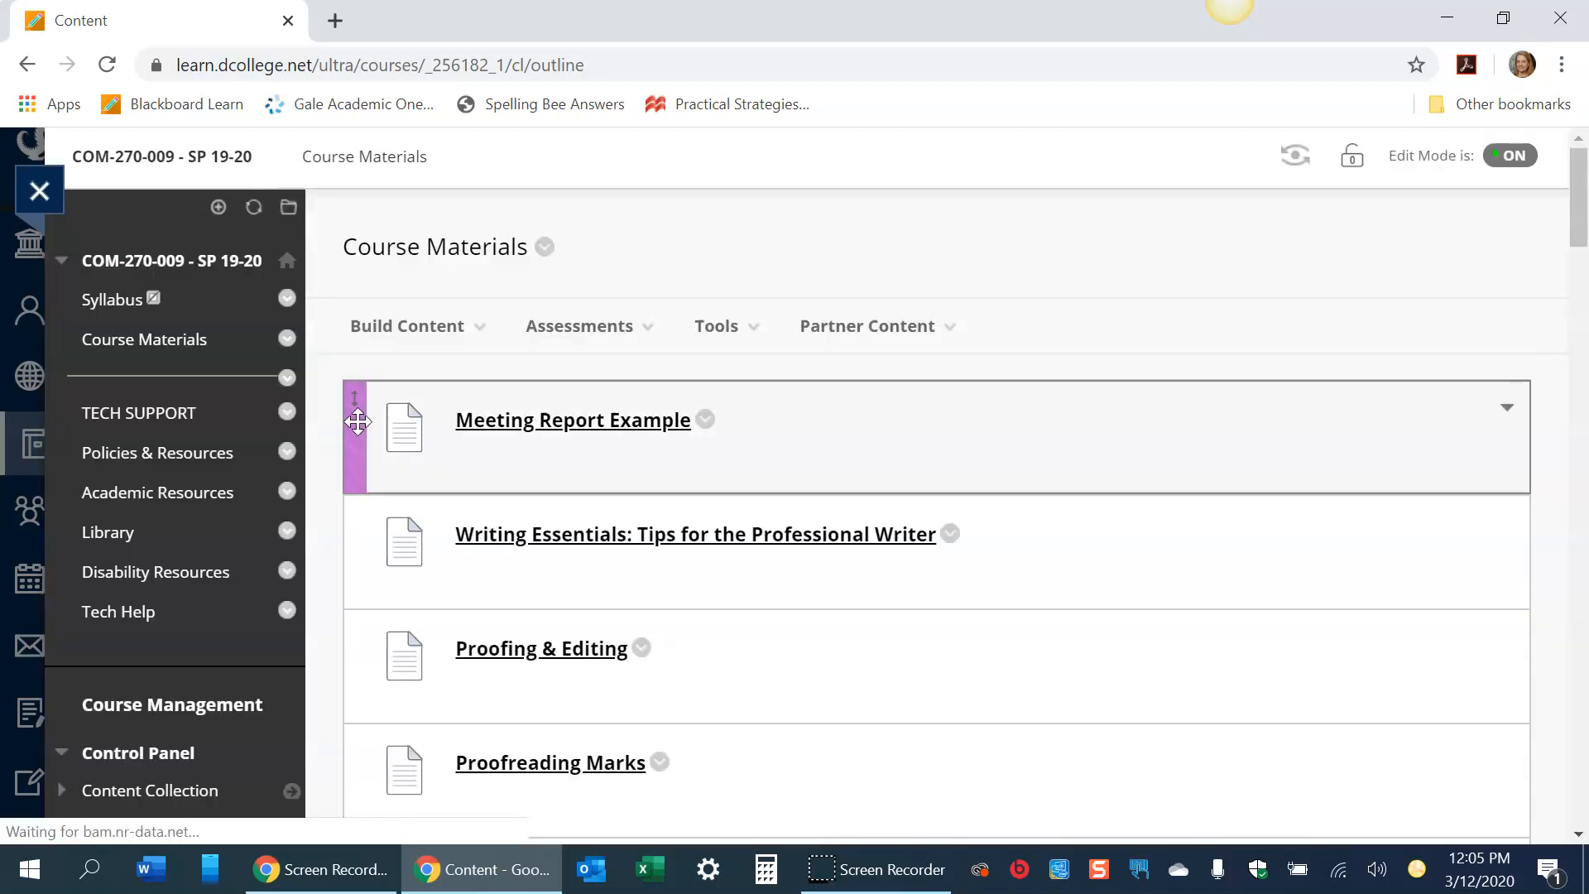
- Show the Syllabus menu link to students and review the Syllabus and Course Materials areas
left_click(287, 299)
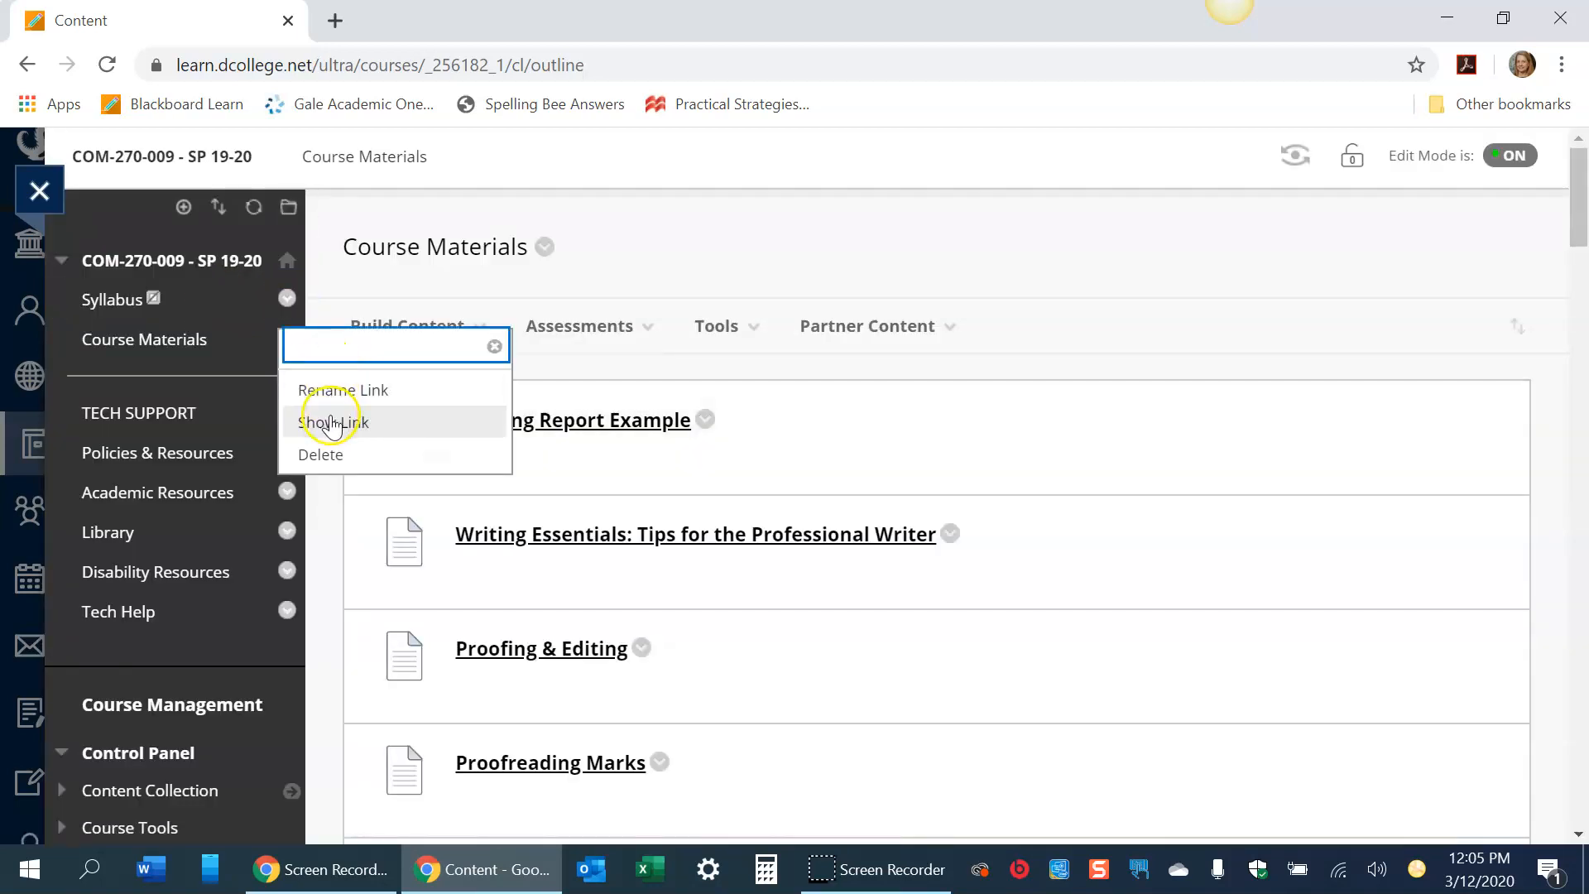
left_click(332, 423)
left_click(117, 301)
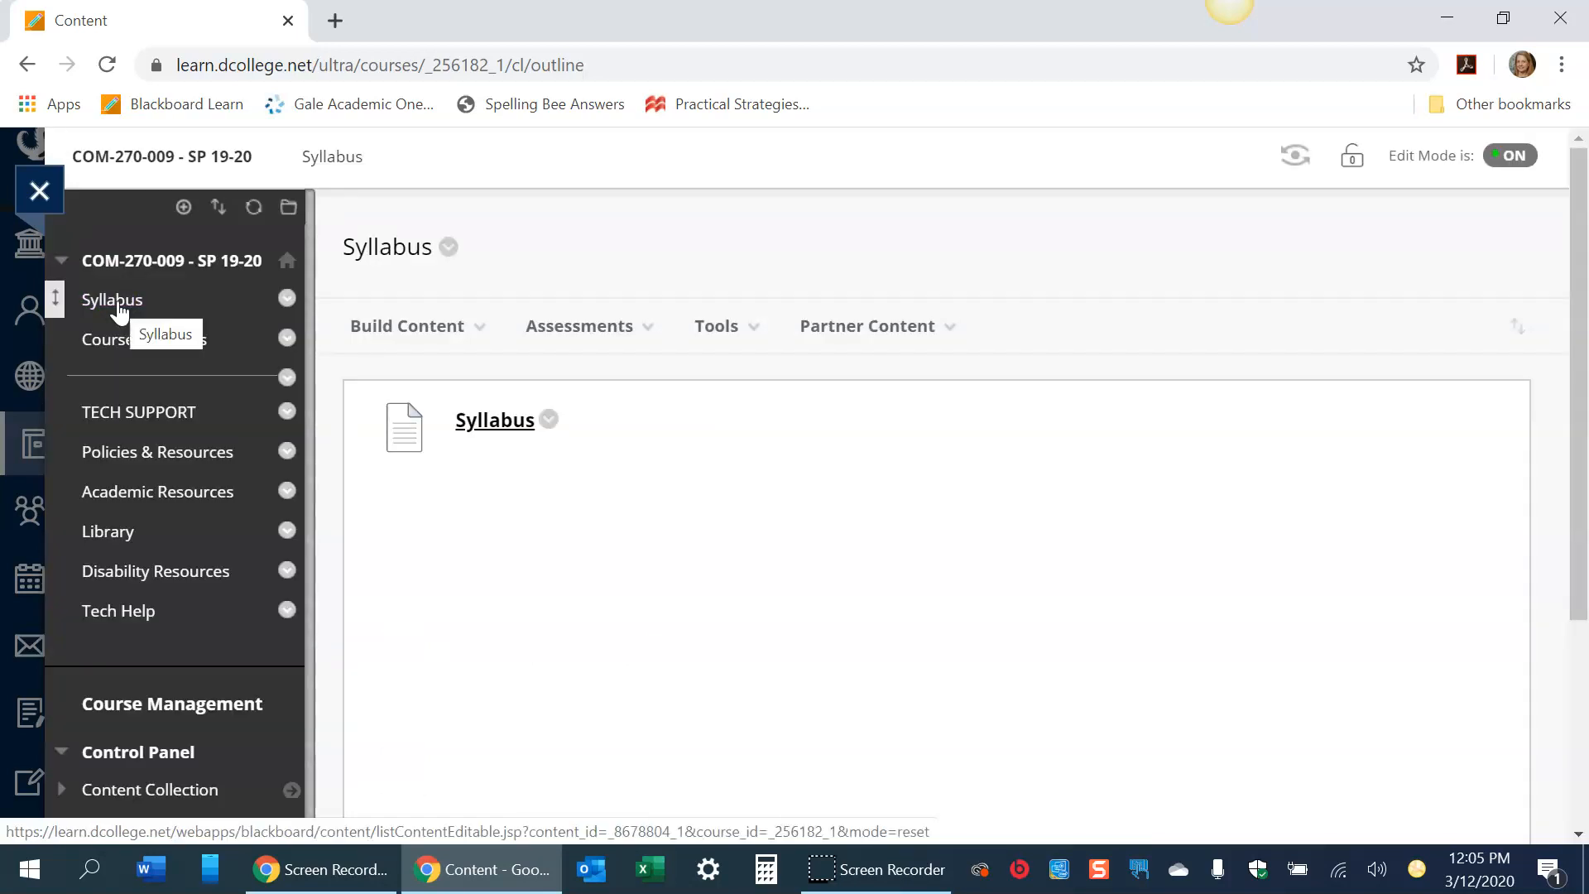
left_click(117, 341)
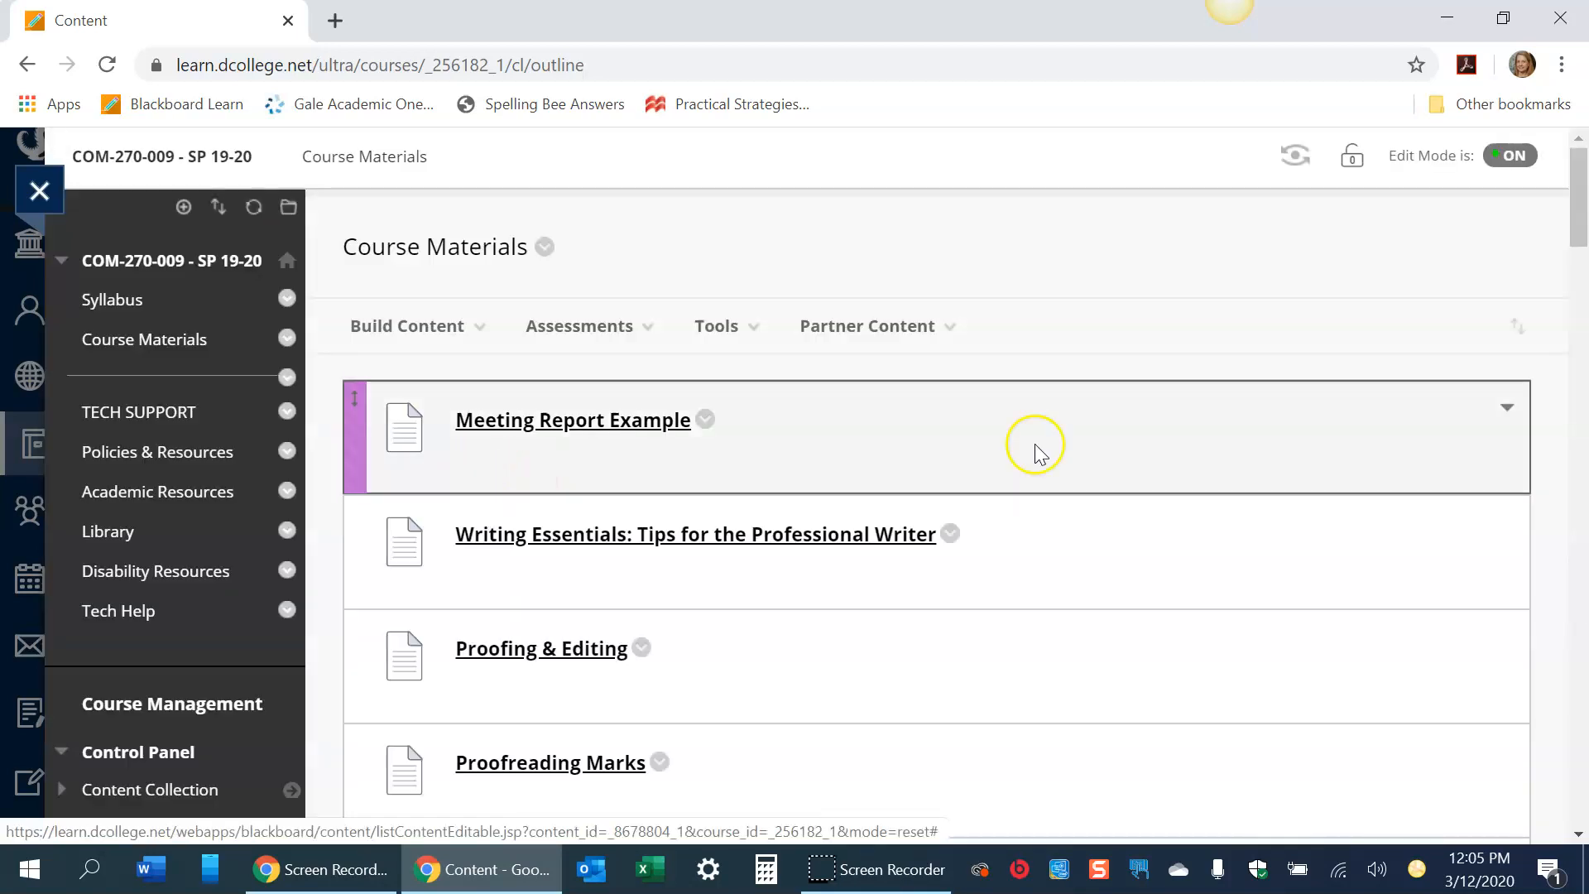
- Create a content folder named Resume Resources in Course Materials
mouse_move(1577, 191)
left_mouse_down()
mouse_move(1577, 770)
mouse_move(1578, 187)
left_mouse_up()
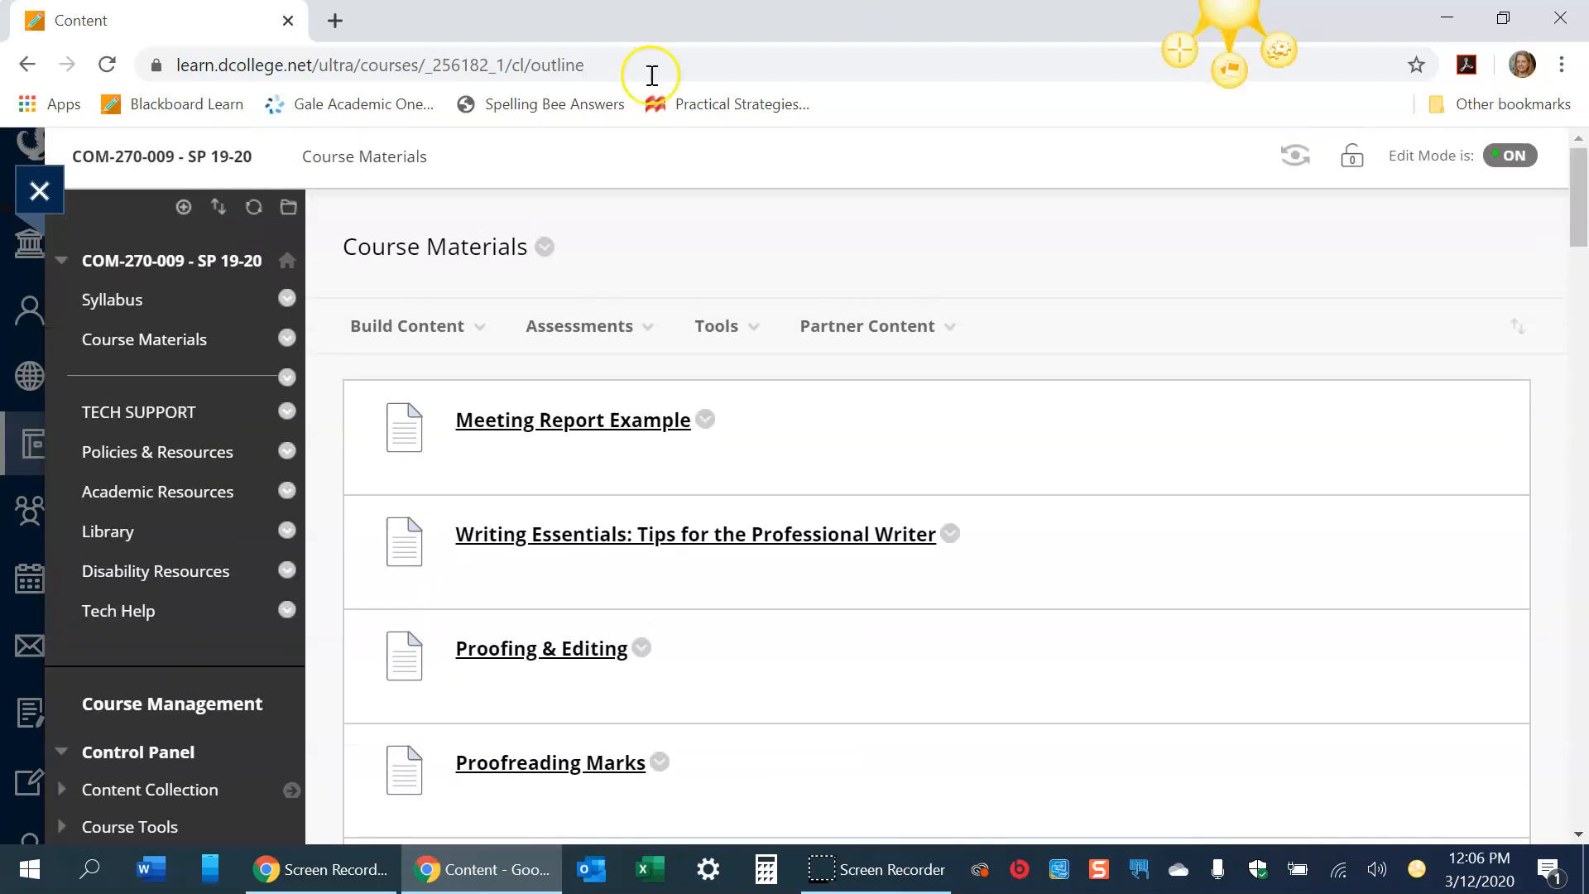
left_click(373, 327)
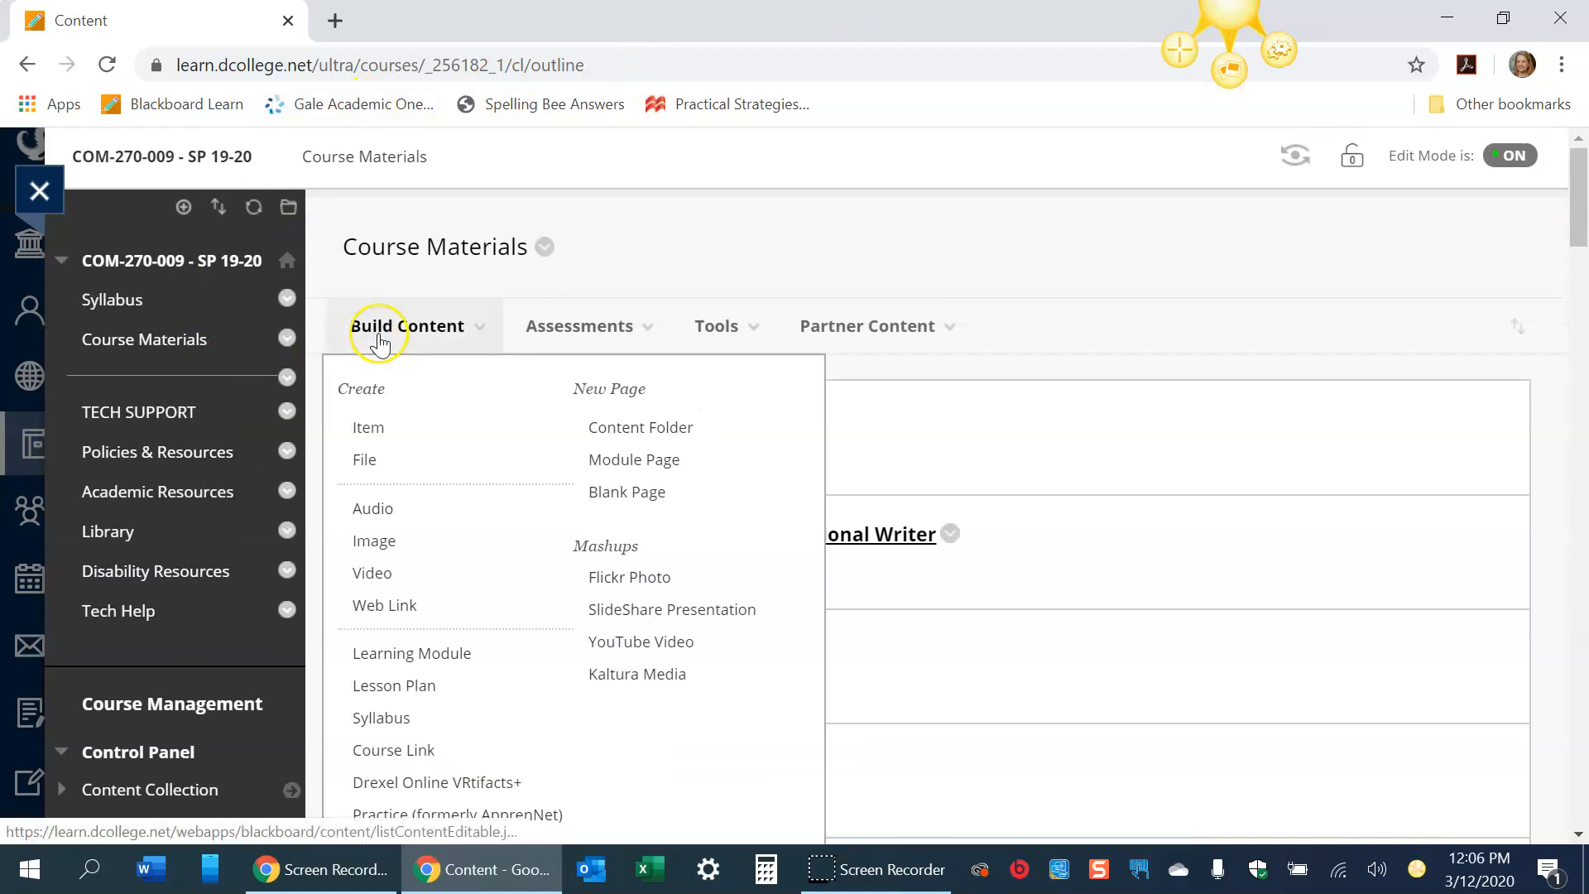
left_click(624, 428)
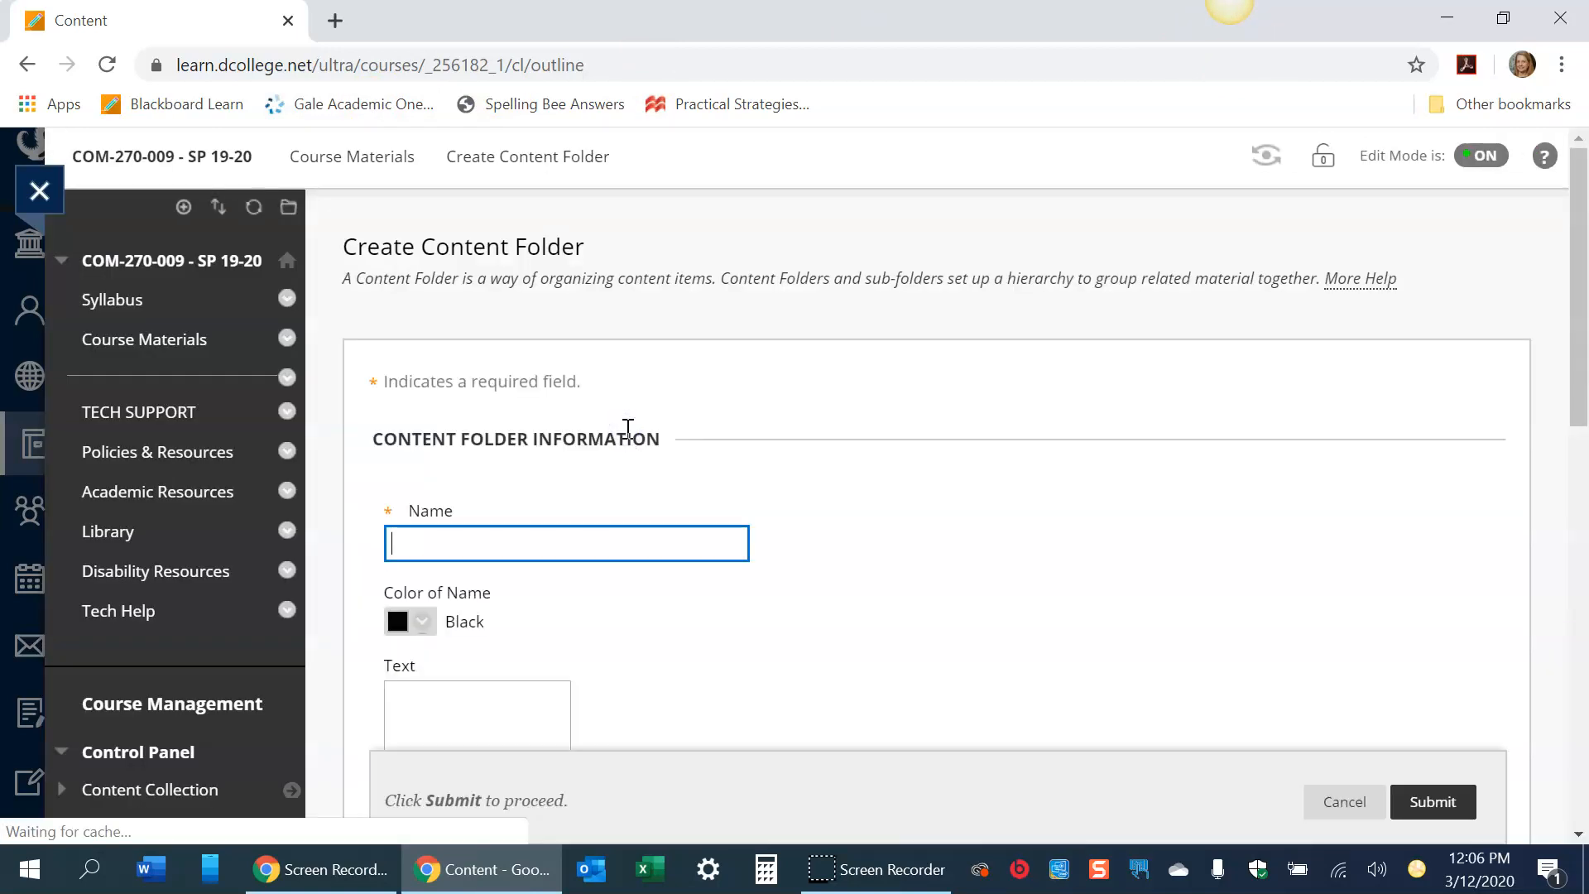
type("Resume")
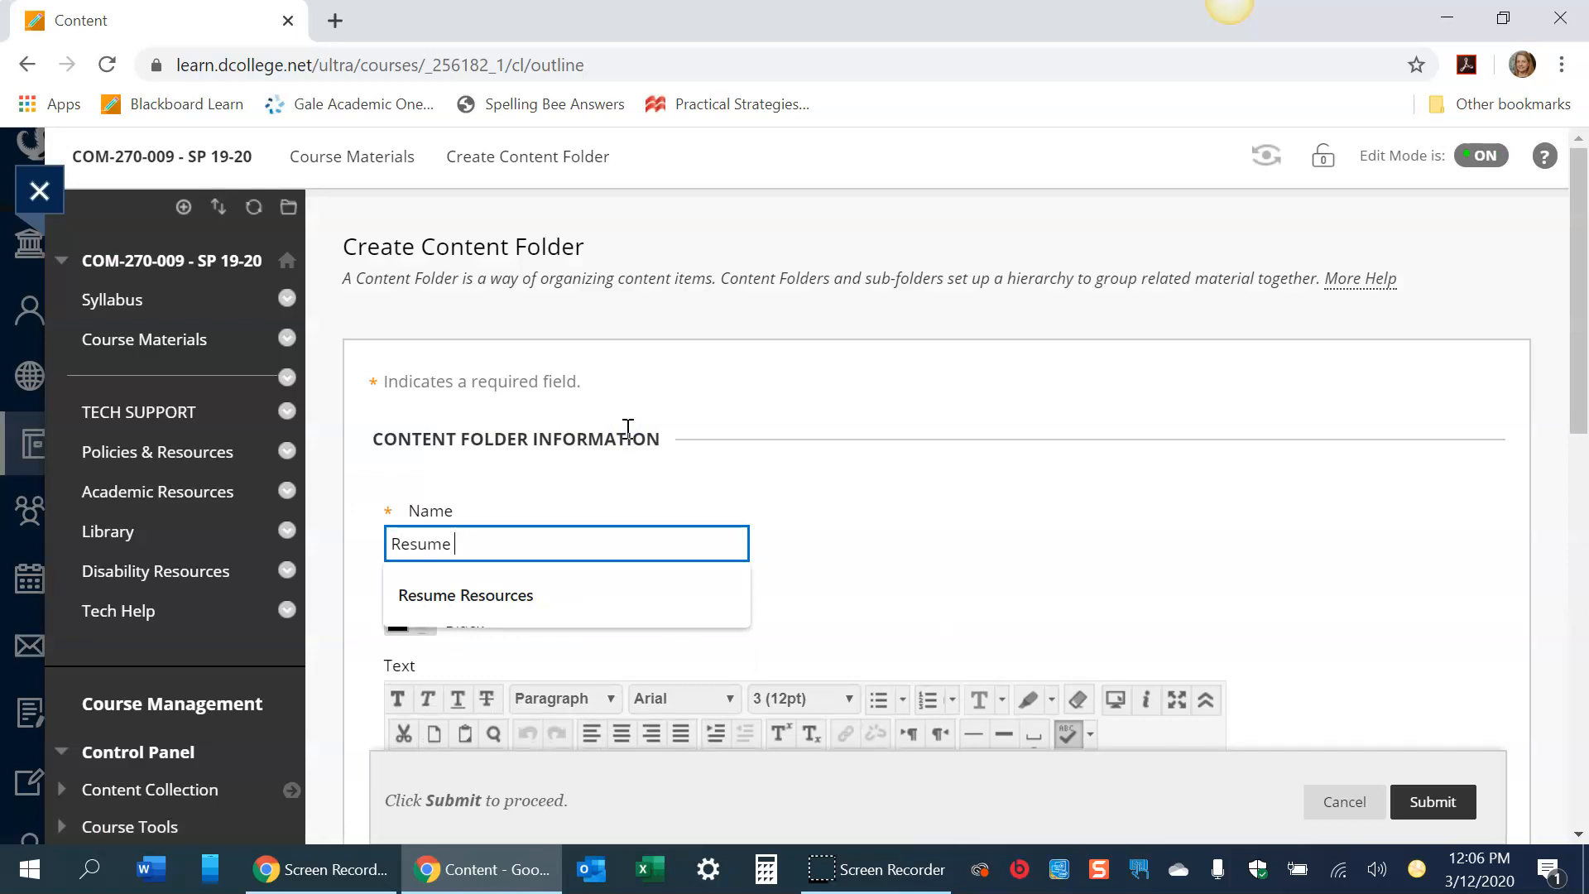
type(" Resources")
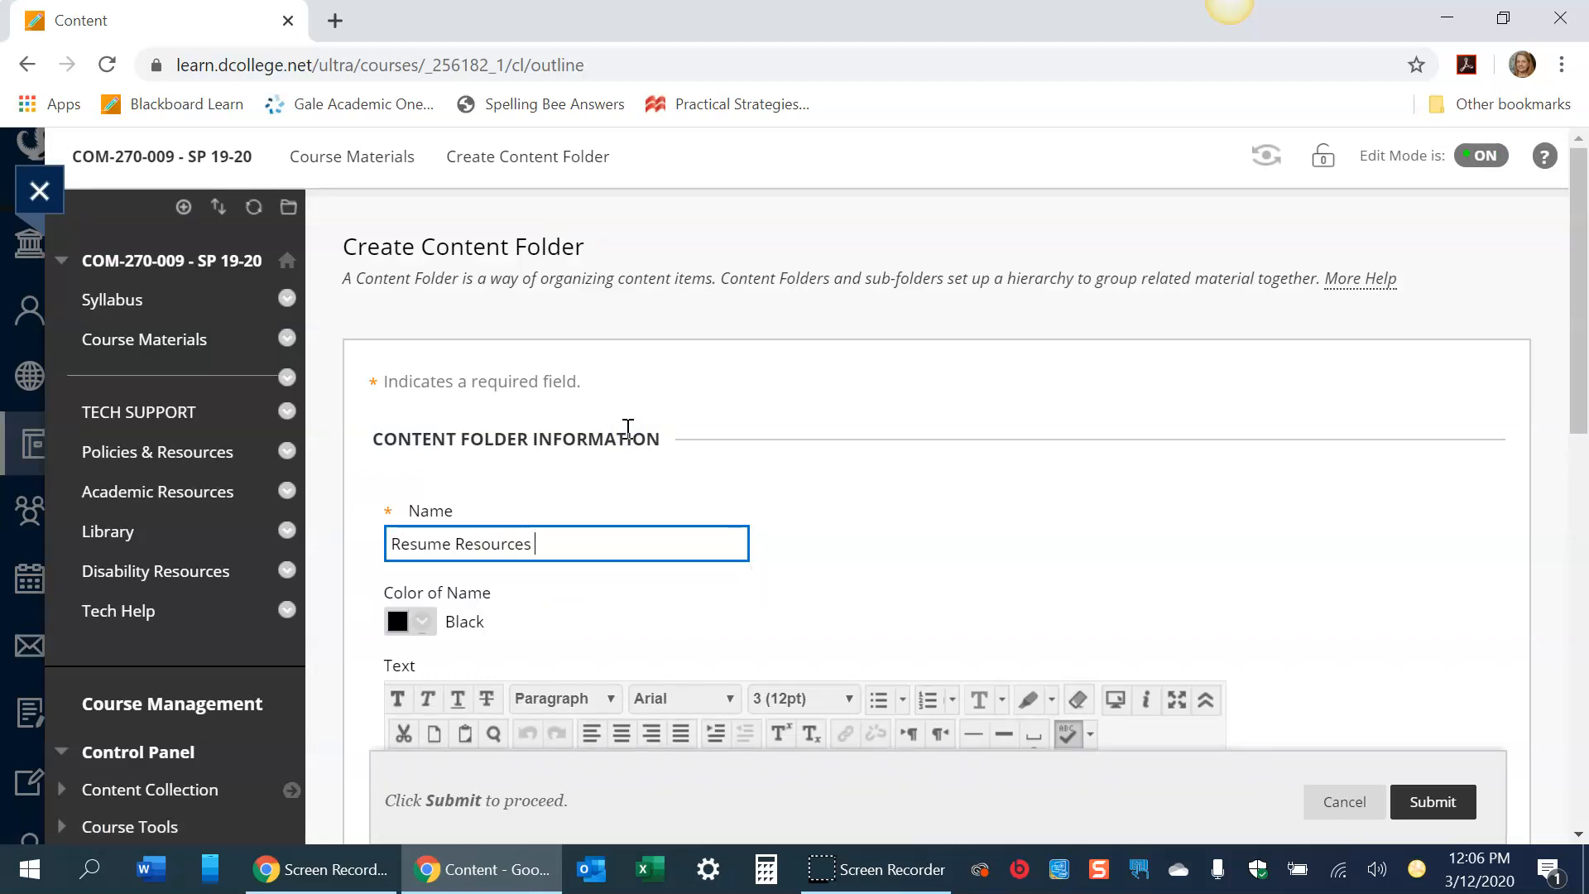
left_click(1458, 803)
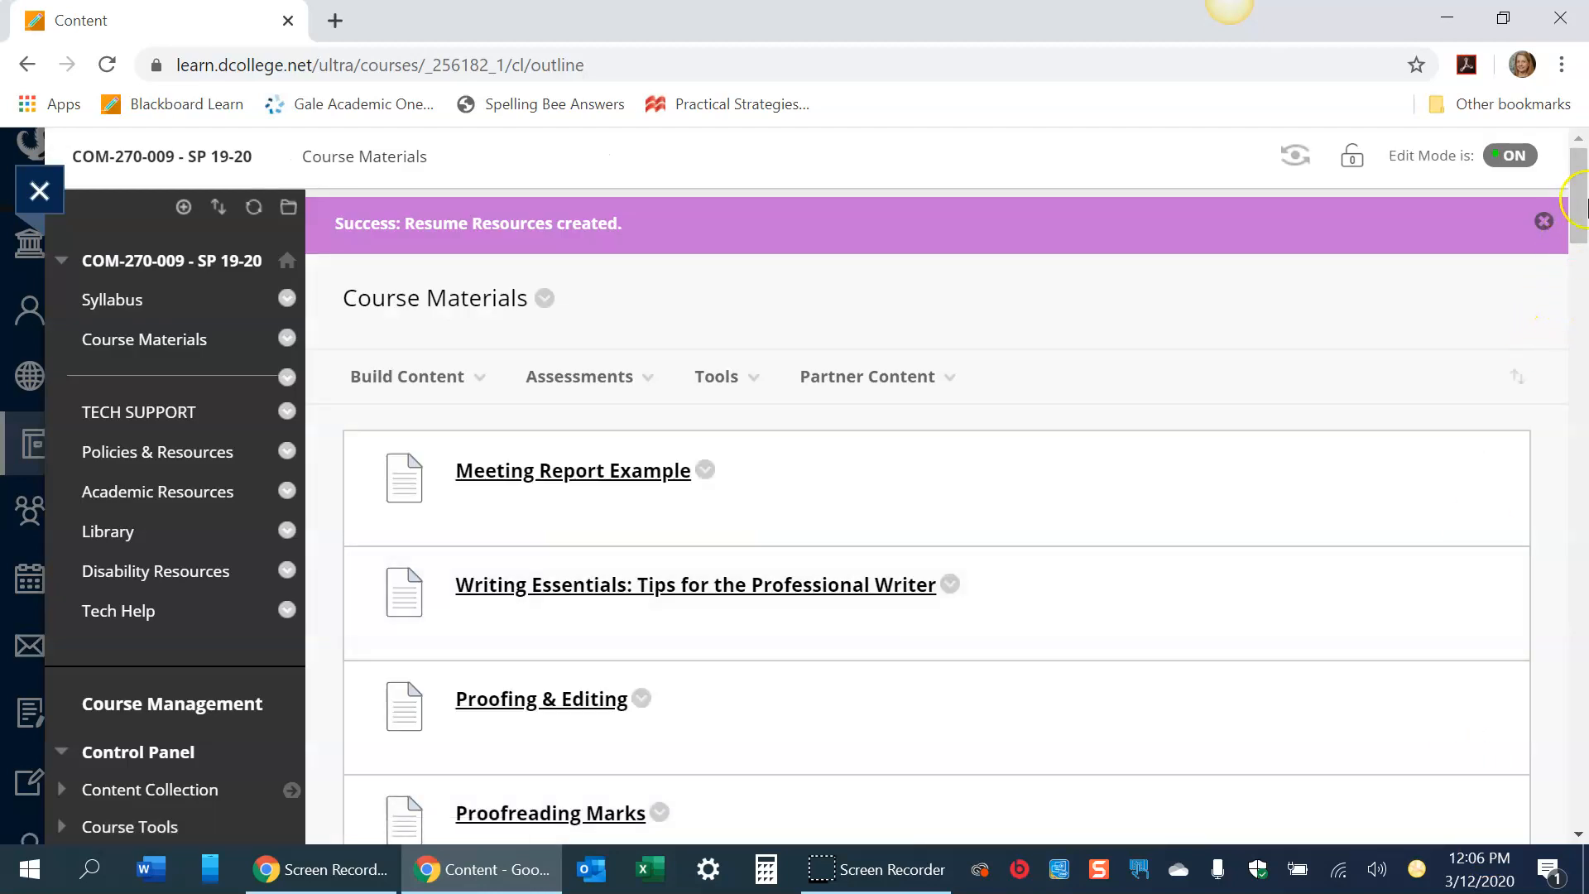
- Create a content folder named Cover Letter Resources in Course Materials
left_click_drag(1584, 201, 1572, 149)
left_click(426, 379)
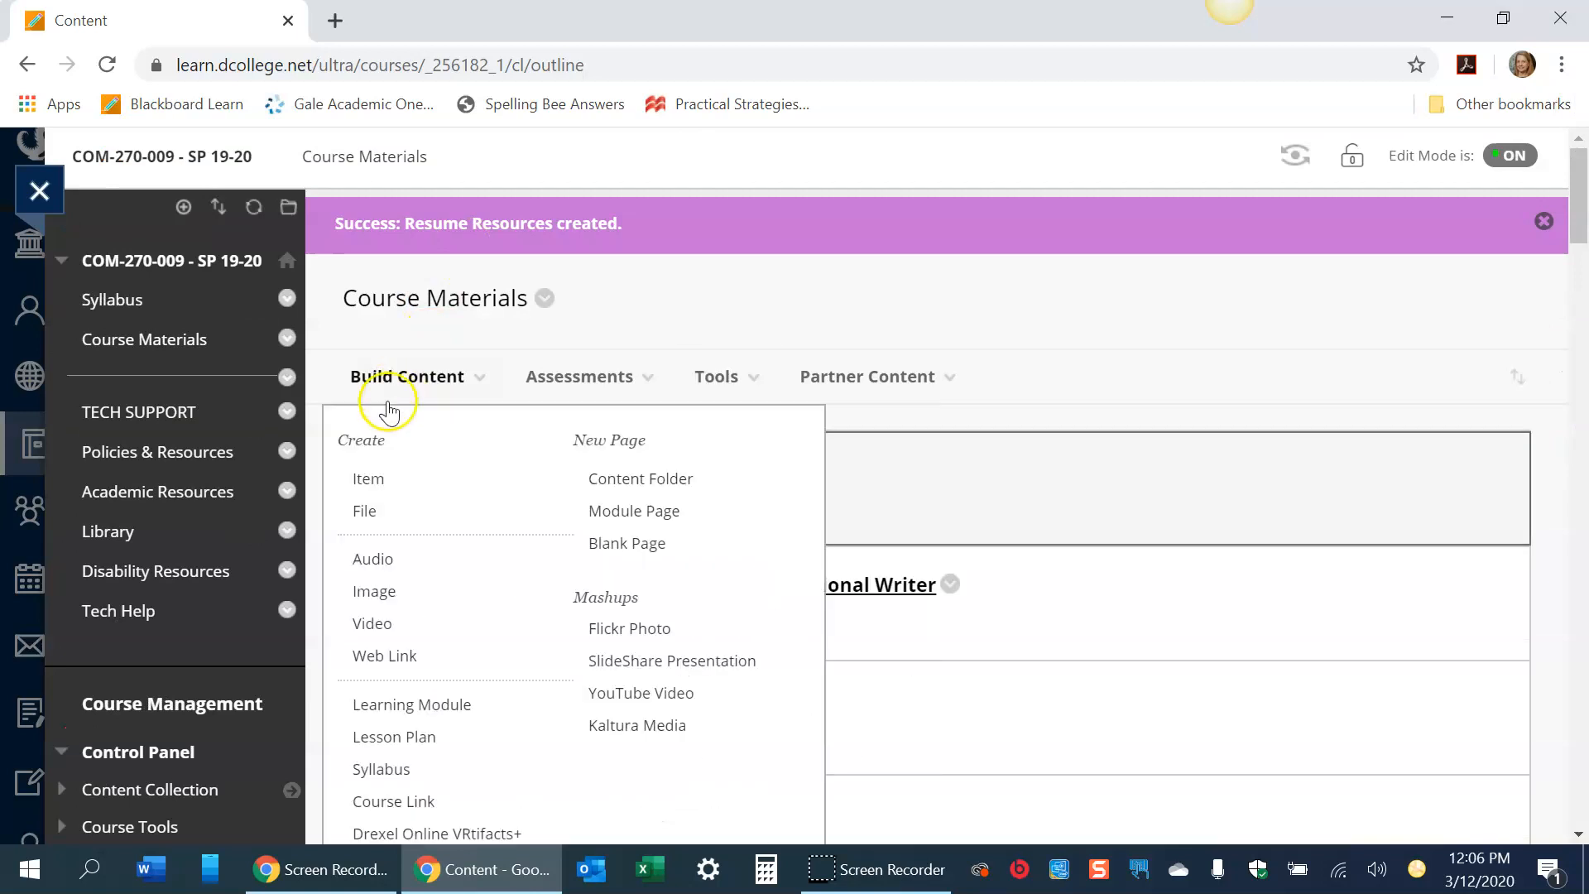
left_click(650, 479)
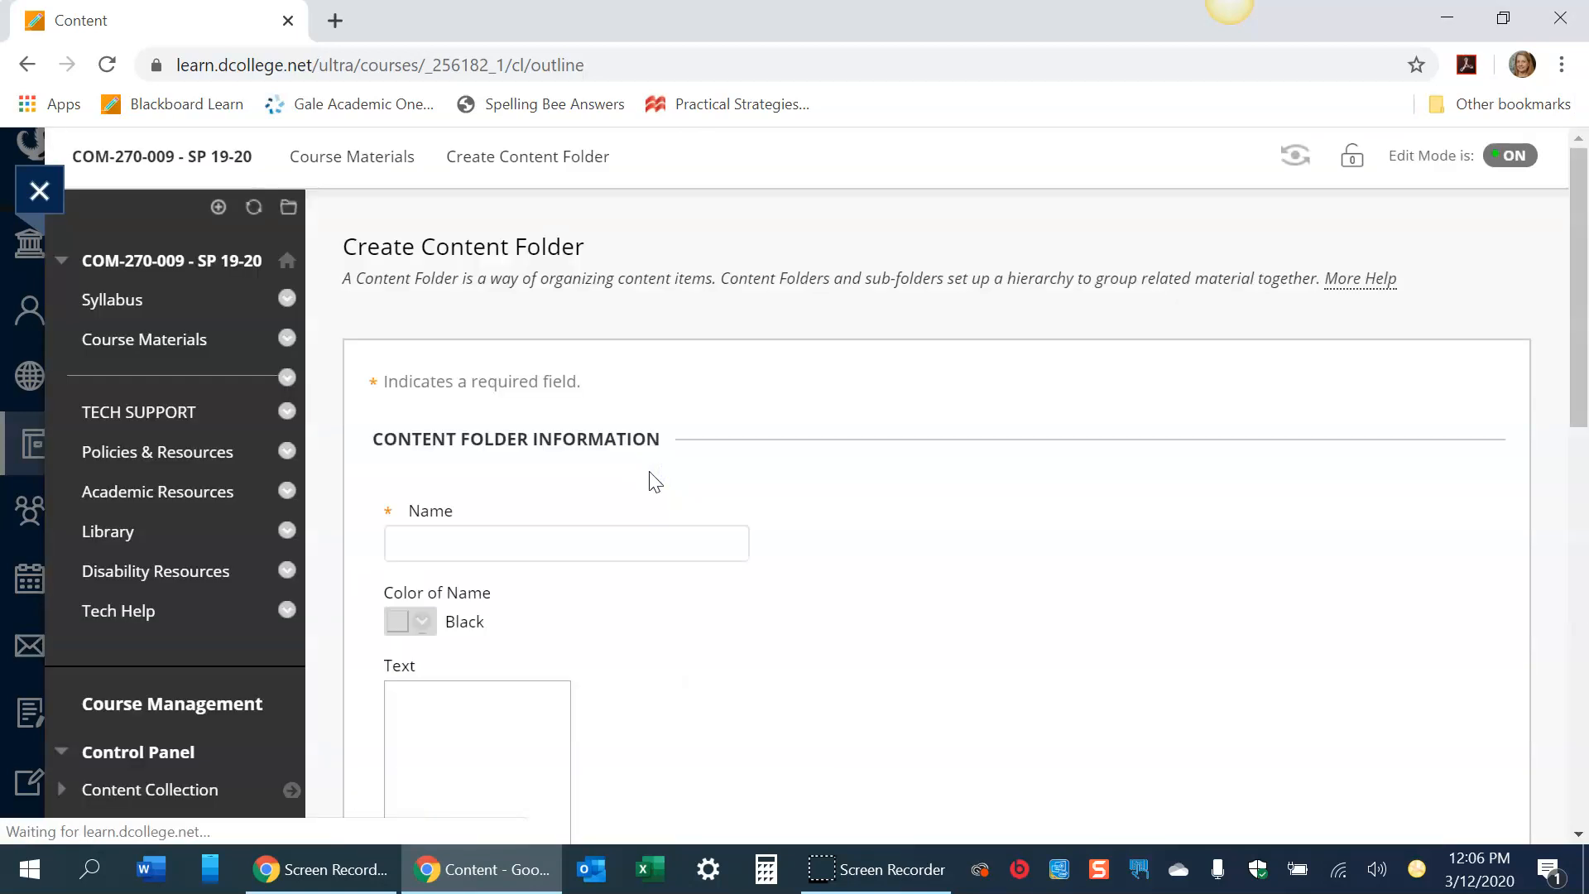
type("Cover Letter Resources")
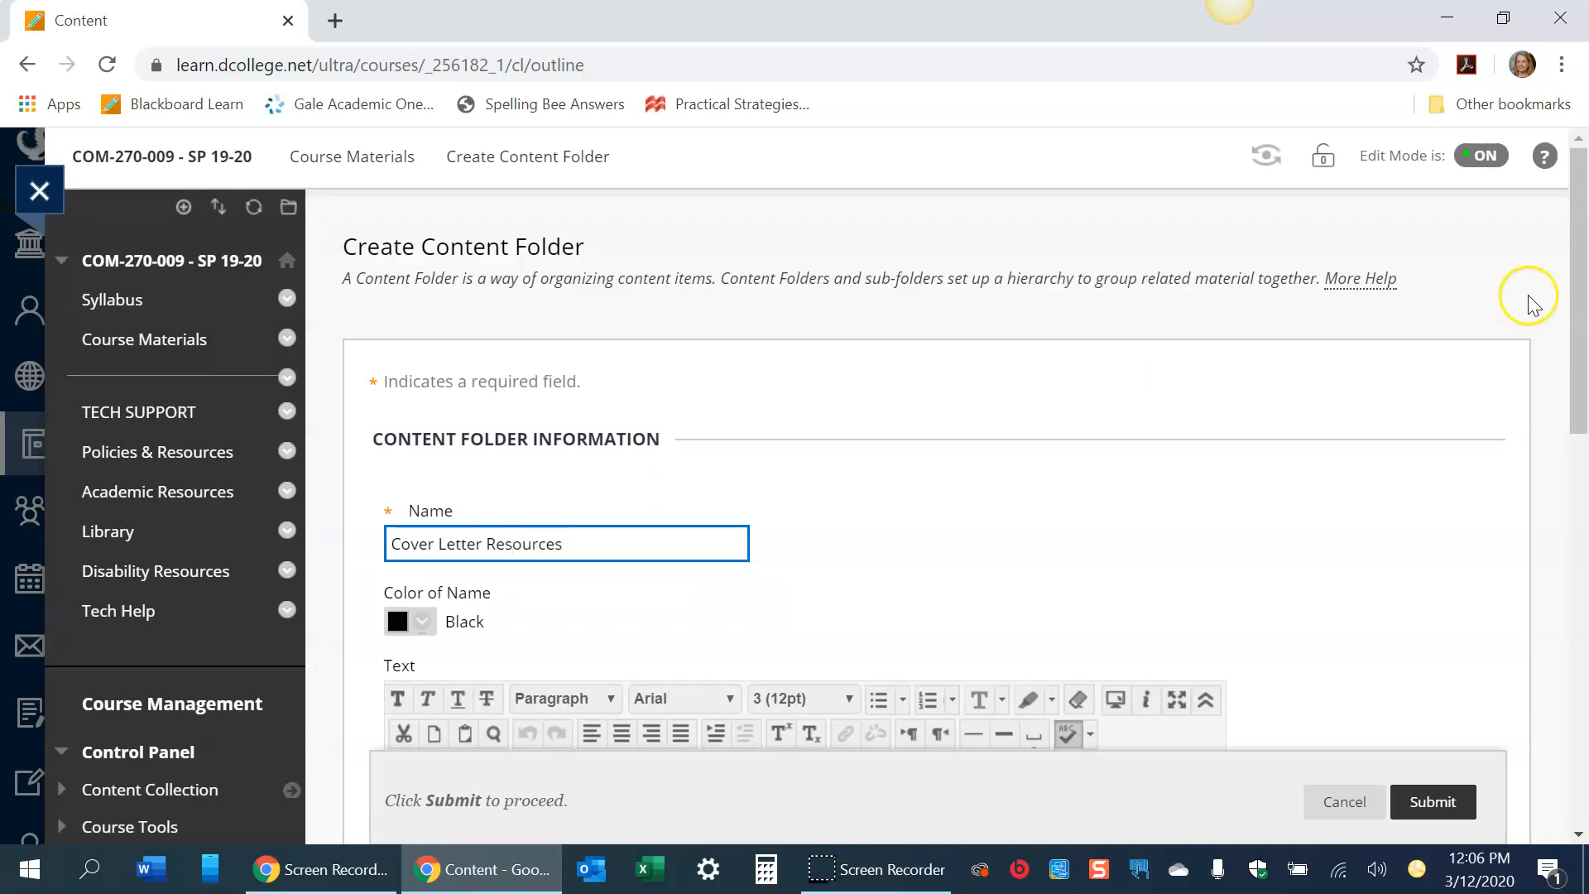
left_click_drag(1576, 291, 1577, 396)
left_click(1430, 800)
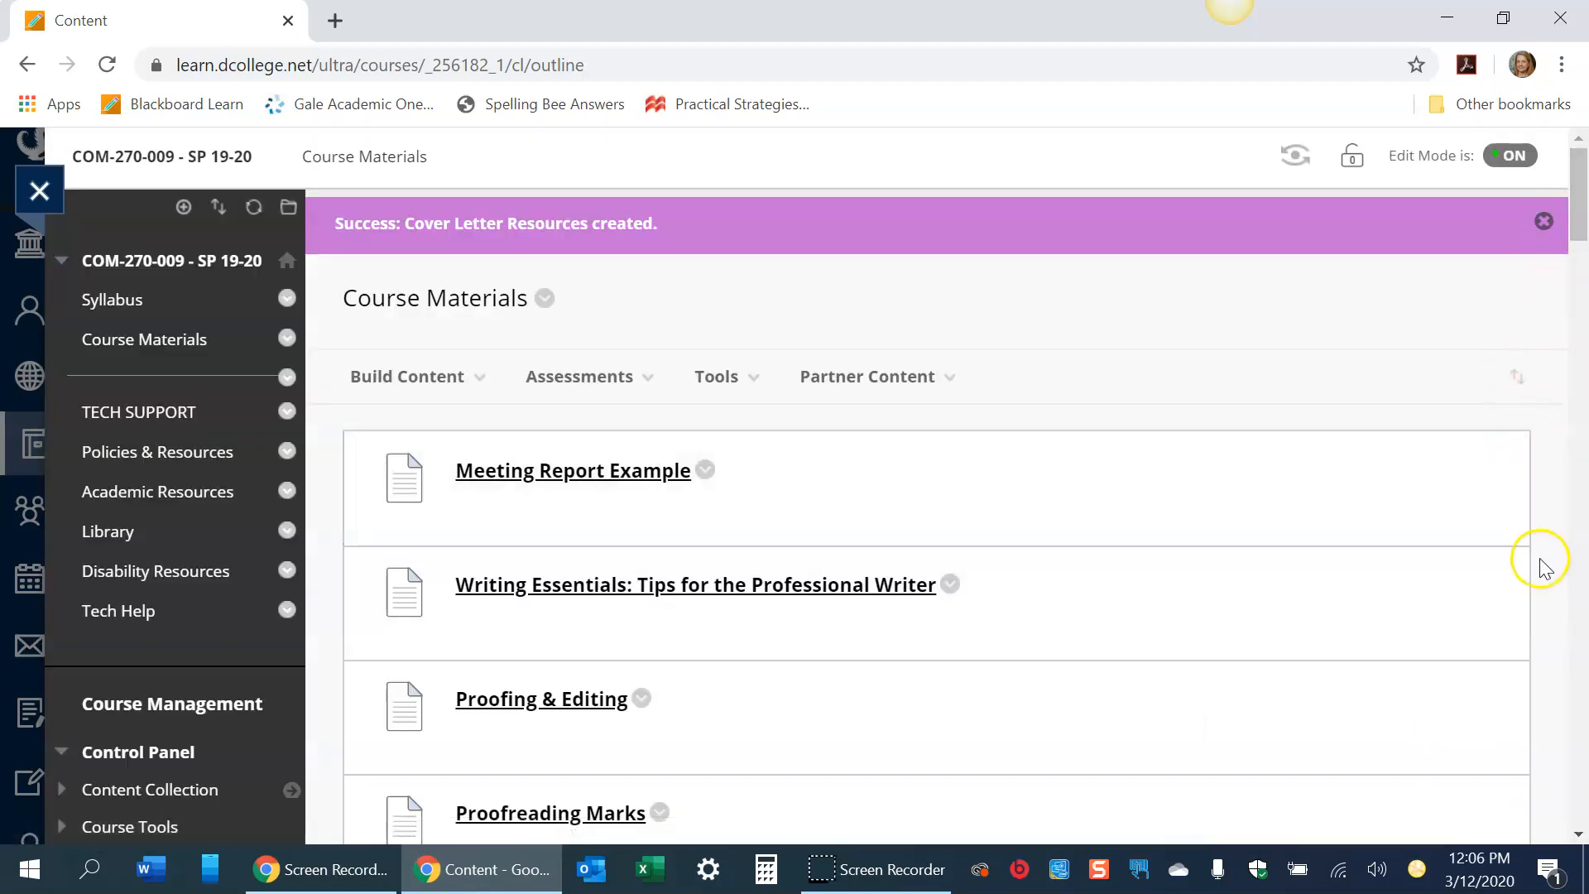
- Reorder the Course Materials items so the Resume Resources folder sits directly above the resume items
left_click(1517, 376)
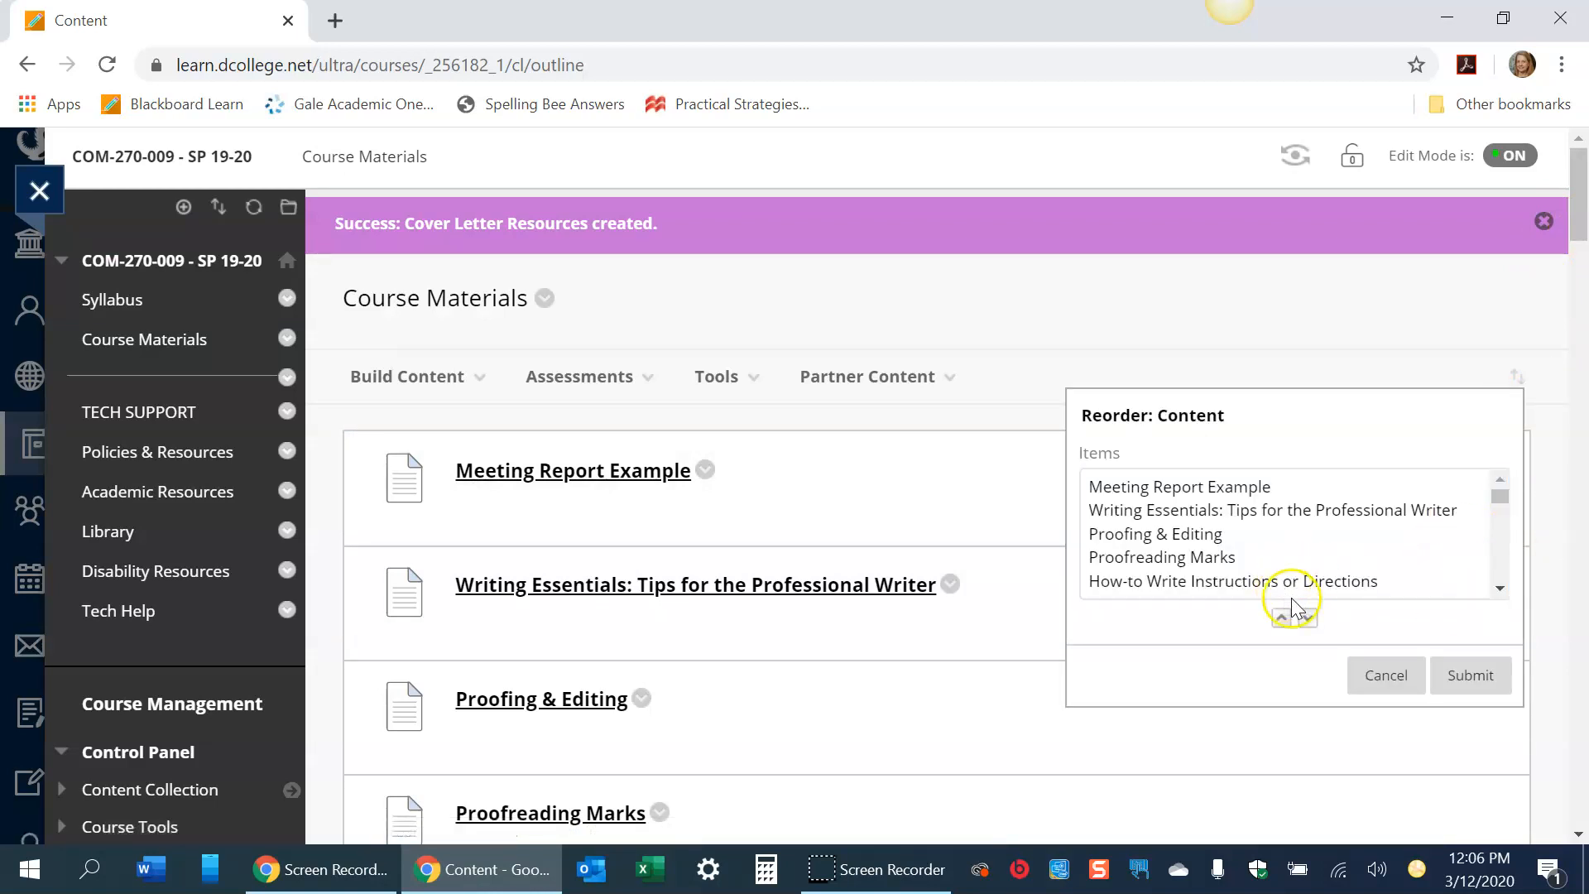
left_click_drag(1499, 498, 1496, 579)
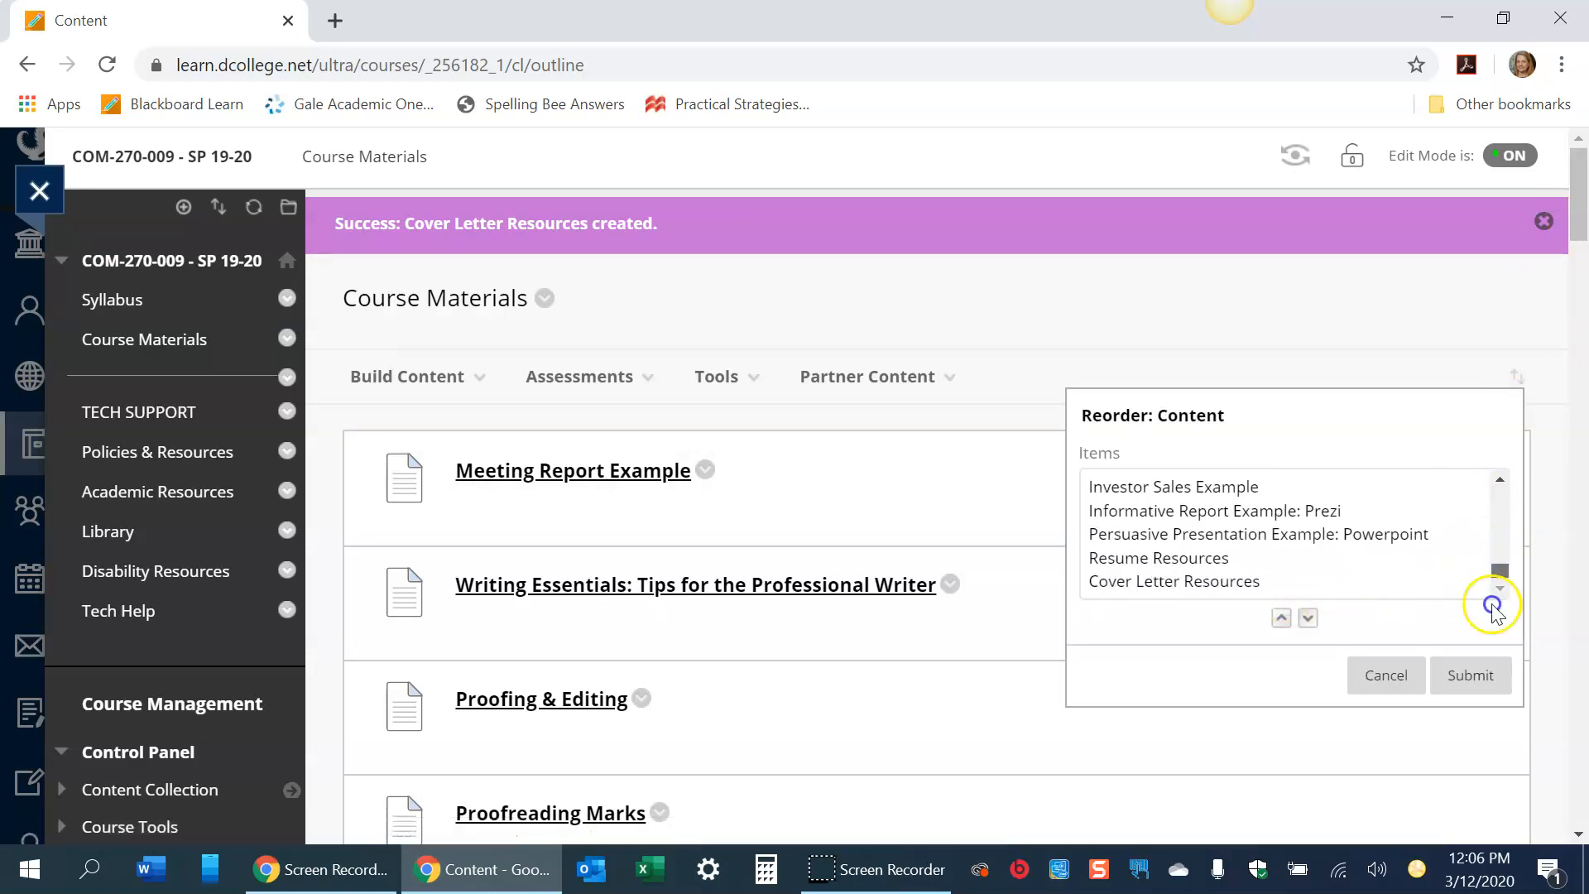
left_click(1201, 559)
double_click(1282, 617)
triple_click(1281, 618)
triple_click(1281, 618)
double_click(1282, 617)
triple_click(1281, 617)
triple_click(1282, 617)
triple_click(1281, 617)
triple_click(1282, 618)
triple_click(1282, 618)
double_click(1282, 617)
left_click(1281, 617)
left_click(1282, 617)
left_click(1281, 618)
left_click(1281, 617)
left_click(1281, 617)
left_click(1281, 617)
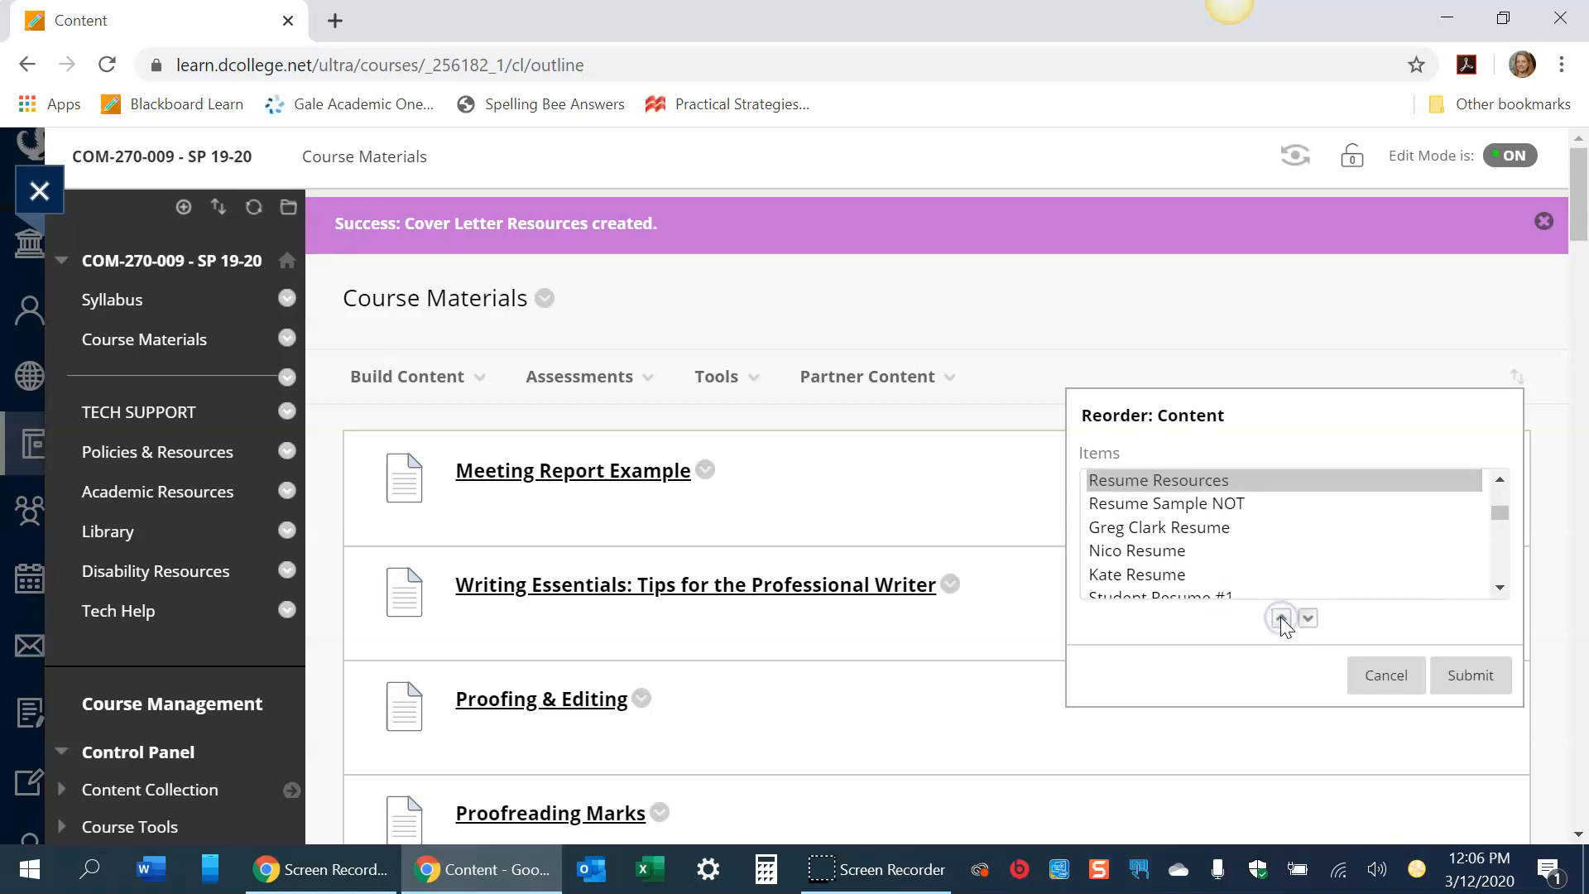
left_click(1281, 617)
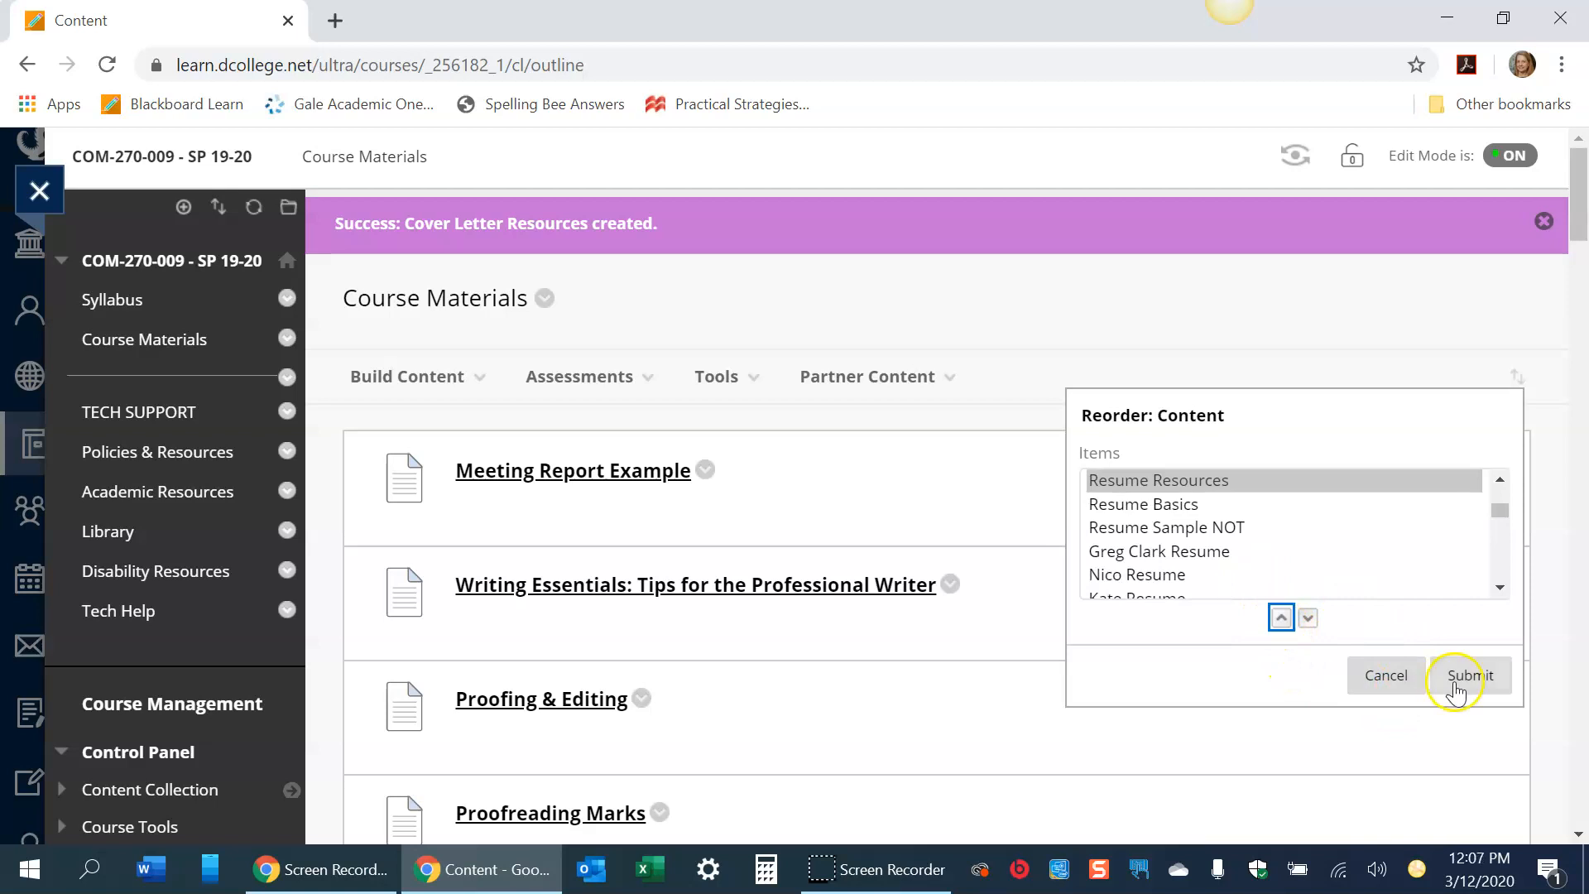
left_click(1457, 691)
left_click(1036, 207)
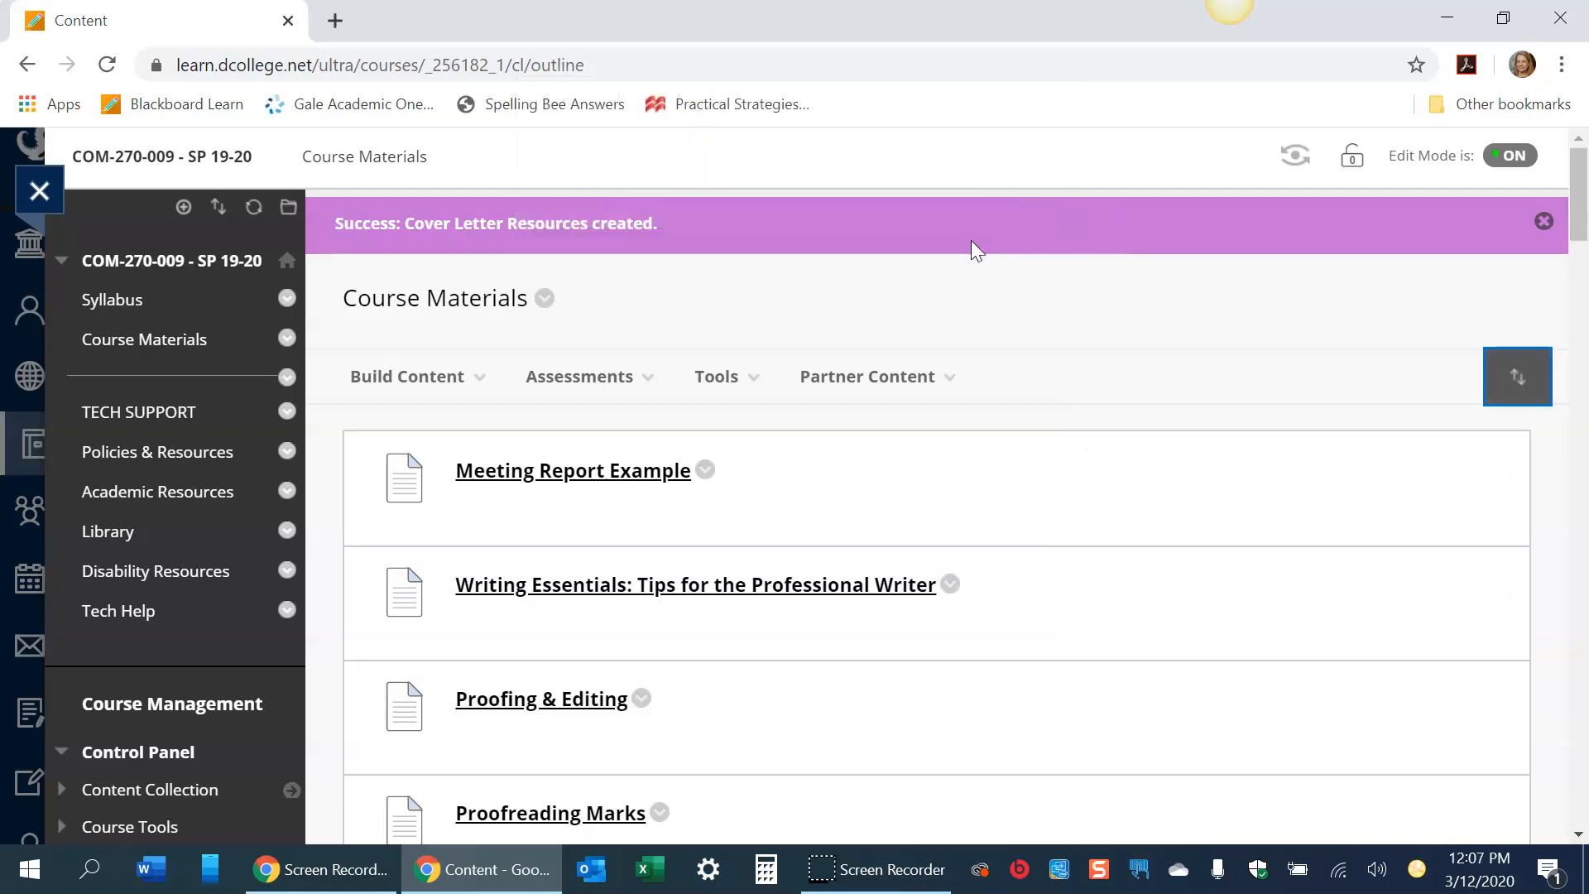
- Move the Resume Basics item into the Resume Resources folder
left_click_drag(1580, 192, 1580, 259)
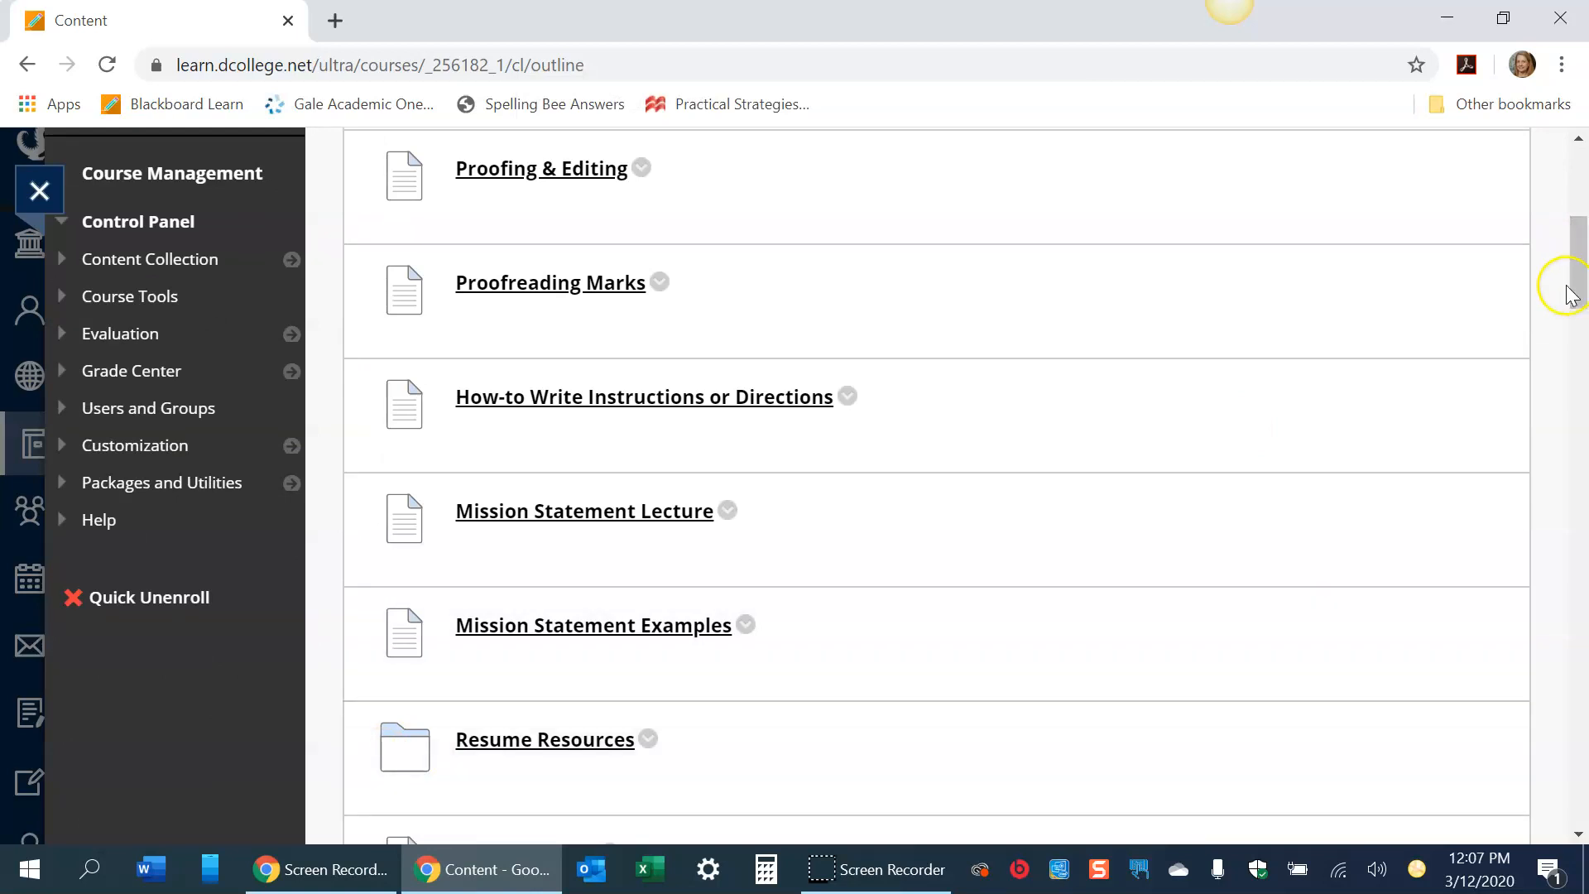
left_click_drag(1578, 272, 1581, 319)
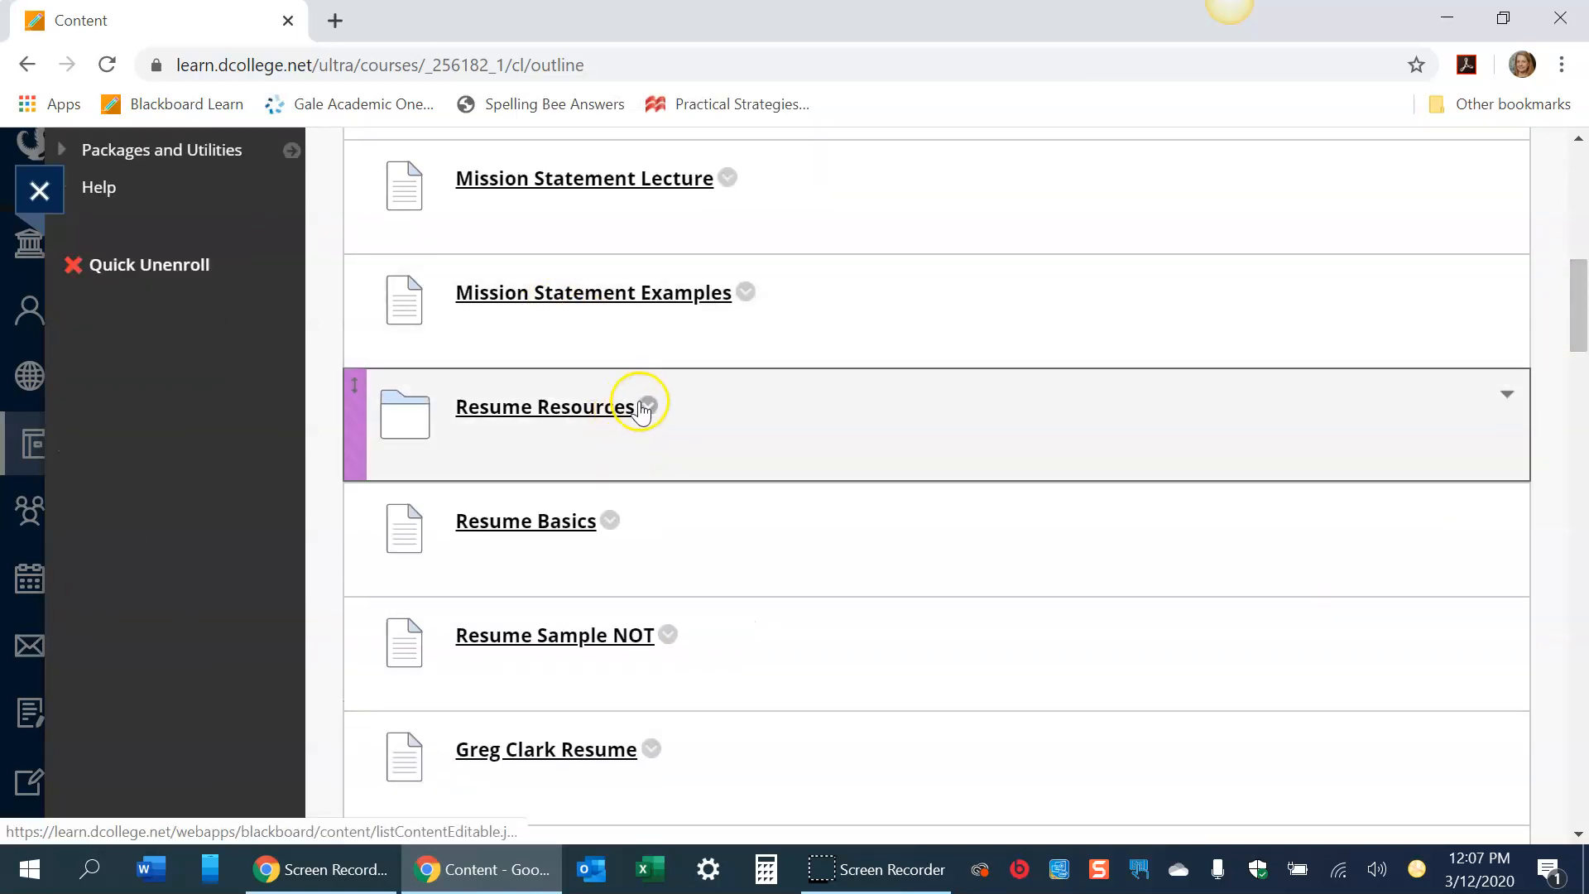
left_click(610, 521)
left_click_drag(1576, 267, 1575, 314)
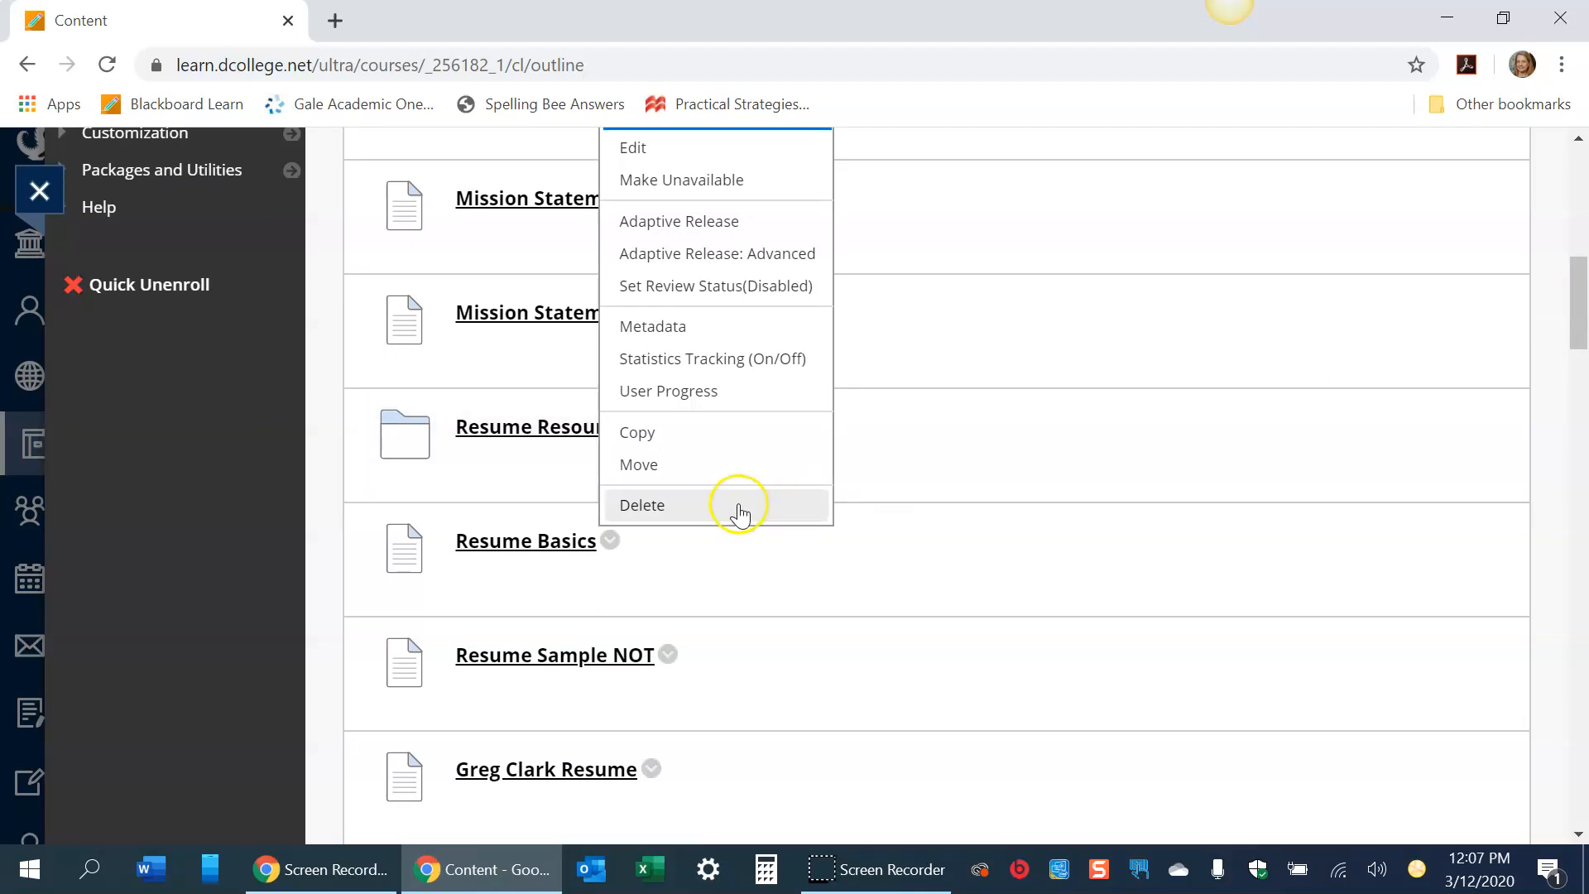
left_click(643, 469)
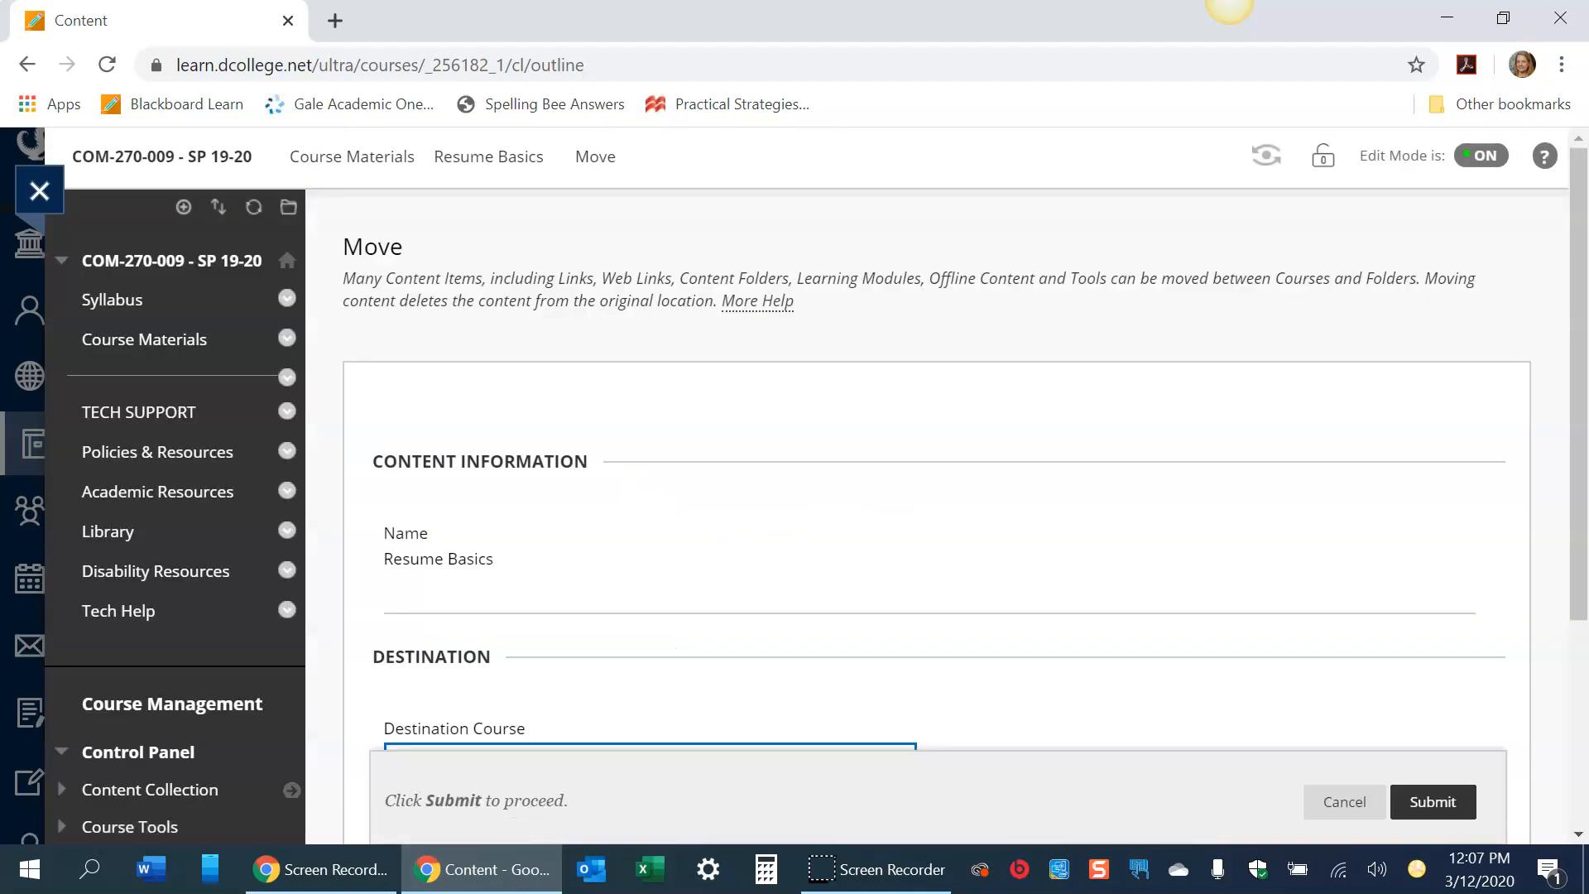
scroll(1578, 354, "down", 3)
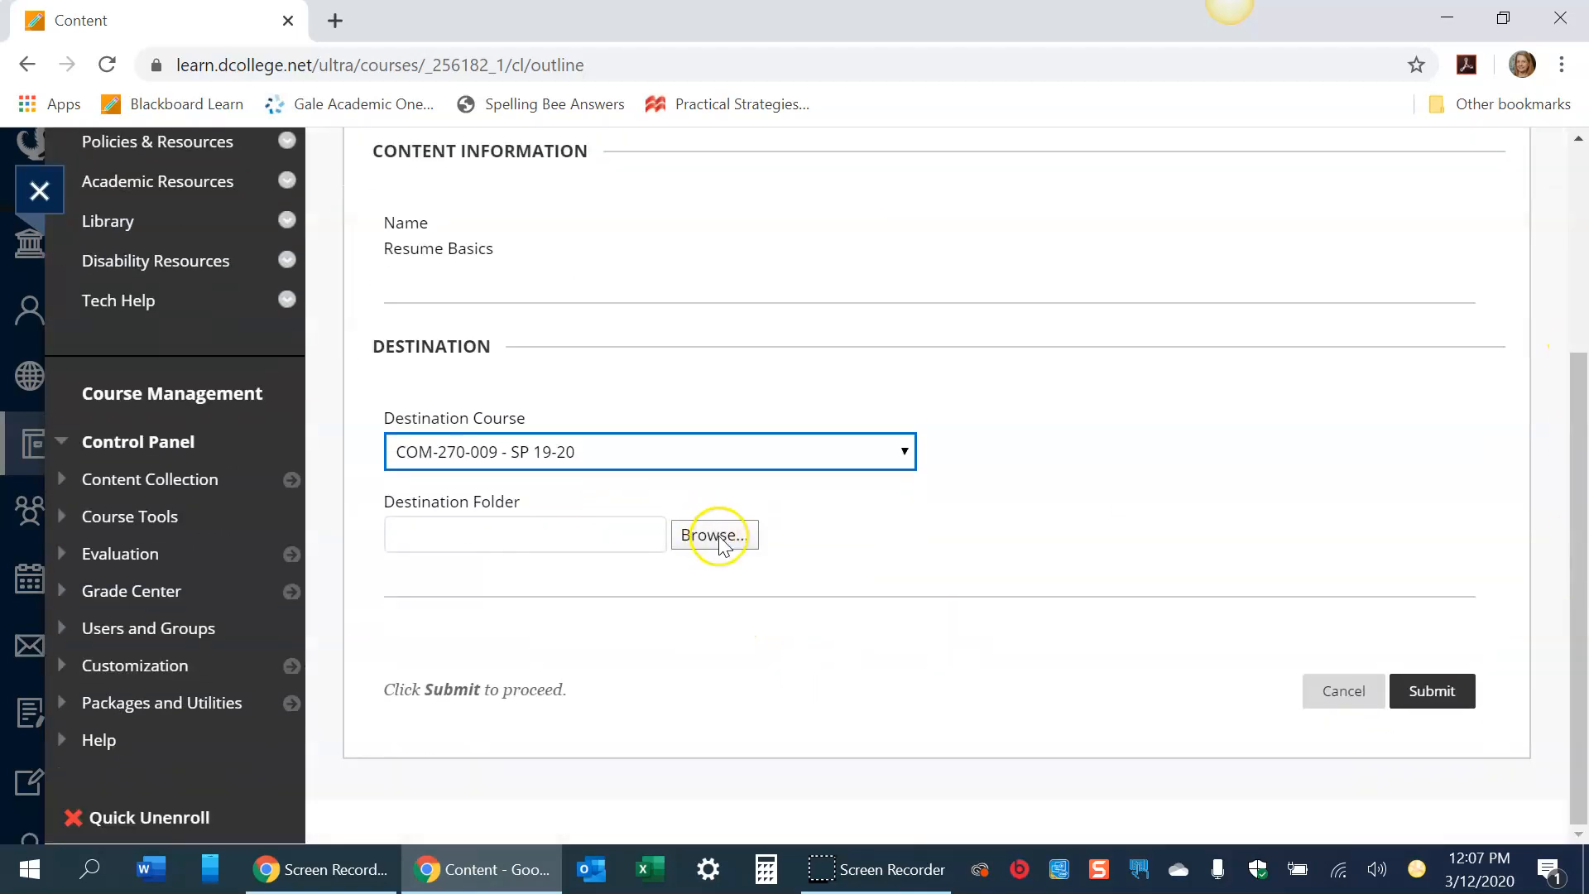
left_click(719, 539)
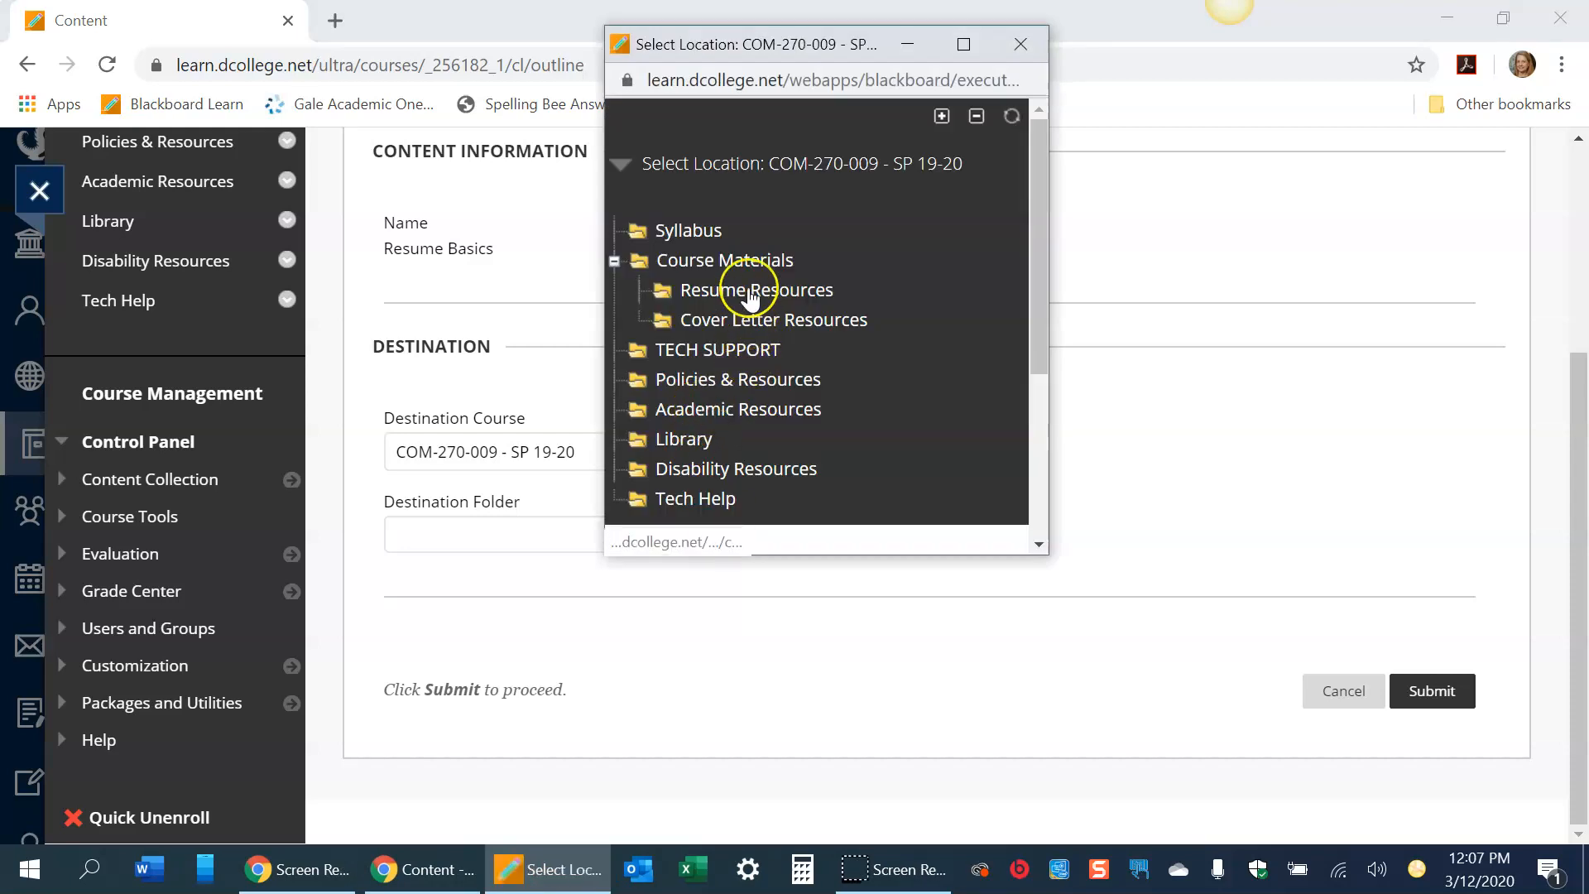
left_click(750, 292)
left_click(1441, 691)
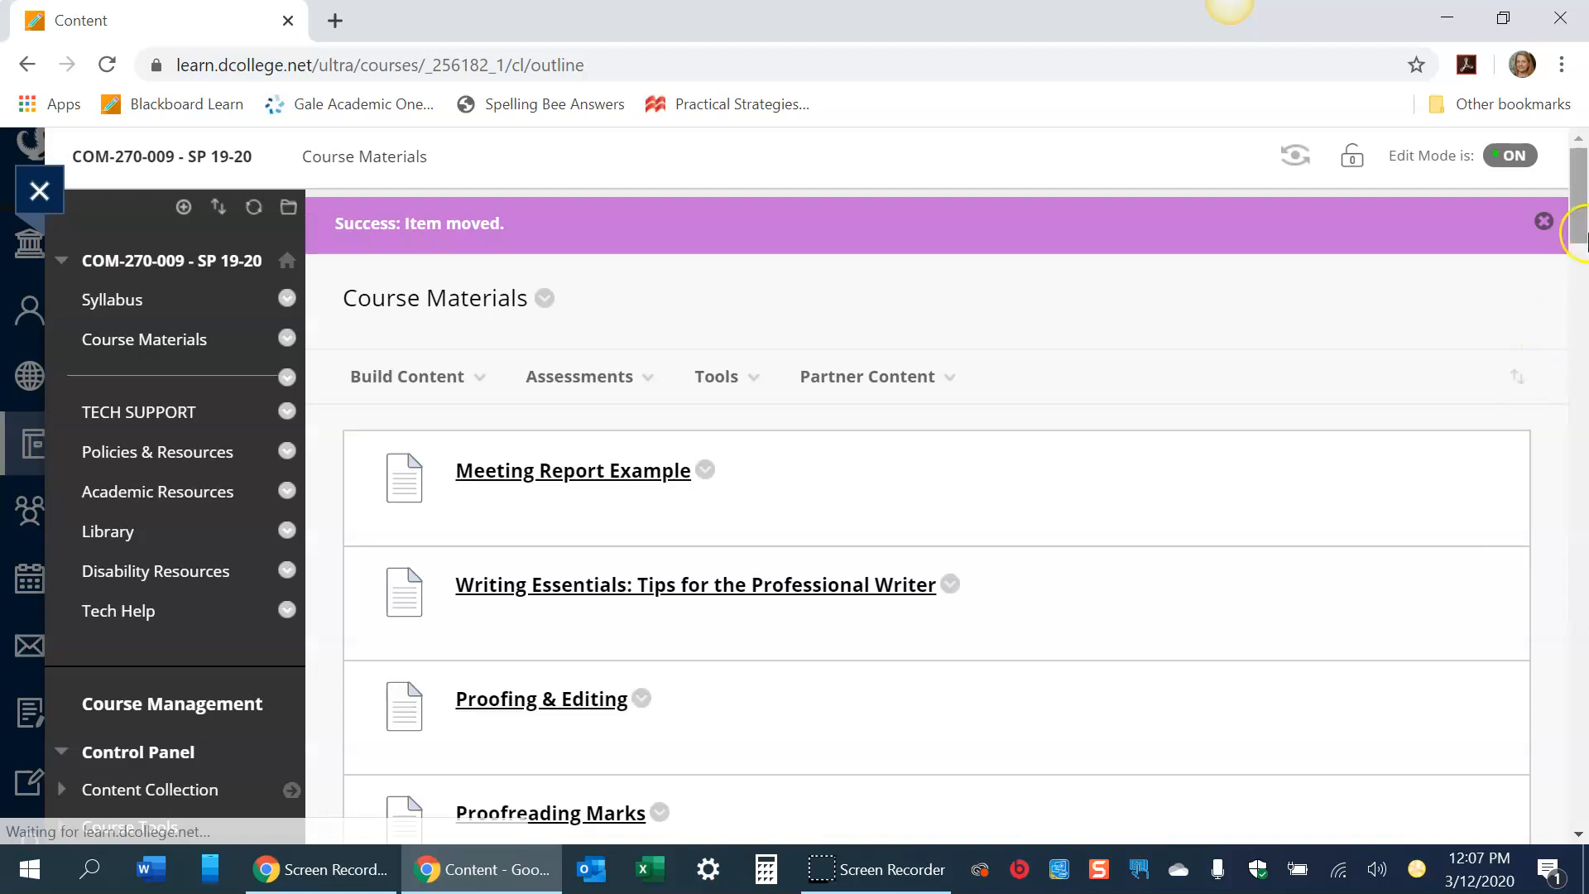
- Move the Resume Sample NOT item into the Resume Resources folder
scroll(1577, 243, "down", 5)
left_click_drag(1571, 261, 1578, 307)
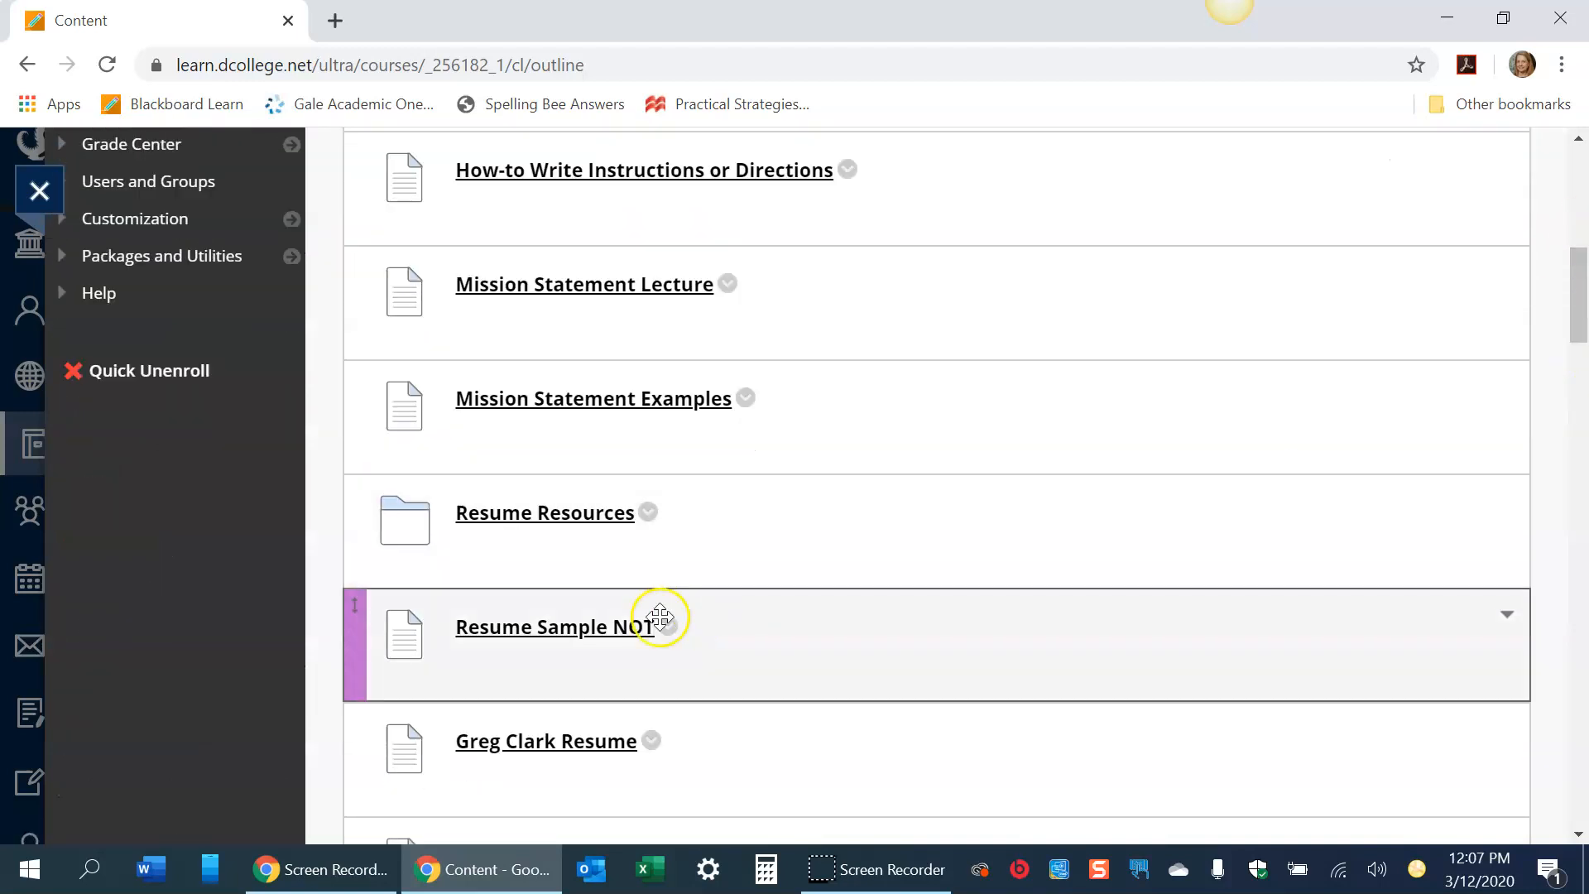
left_click(666, 626)
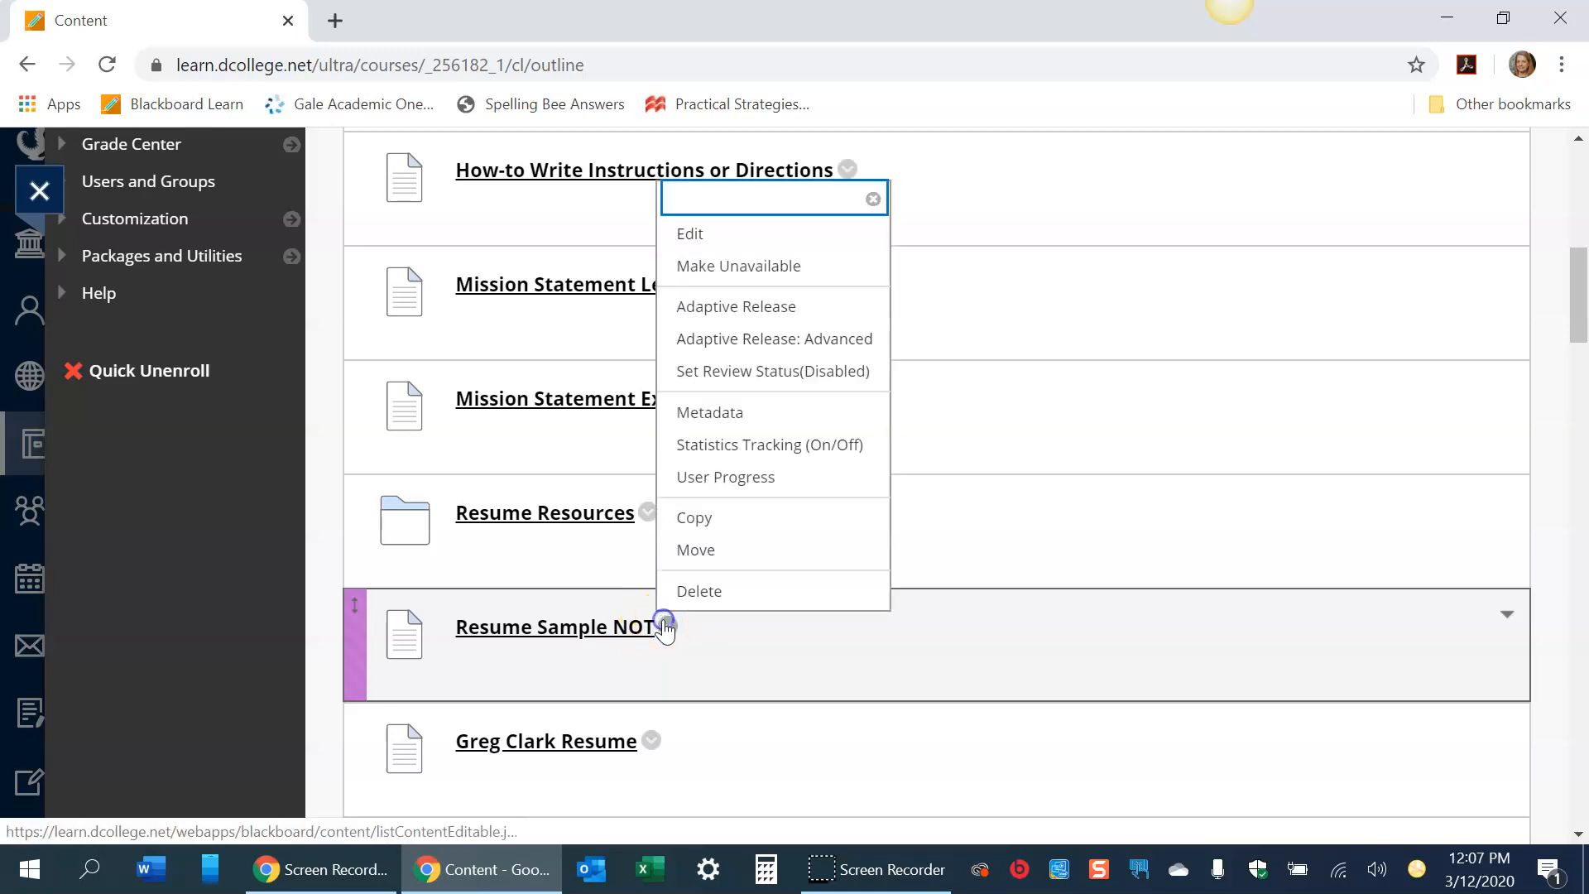
left_click(704, 552)
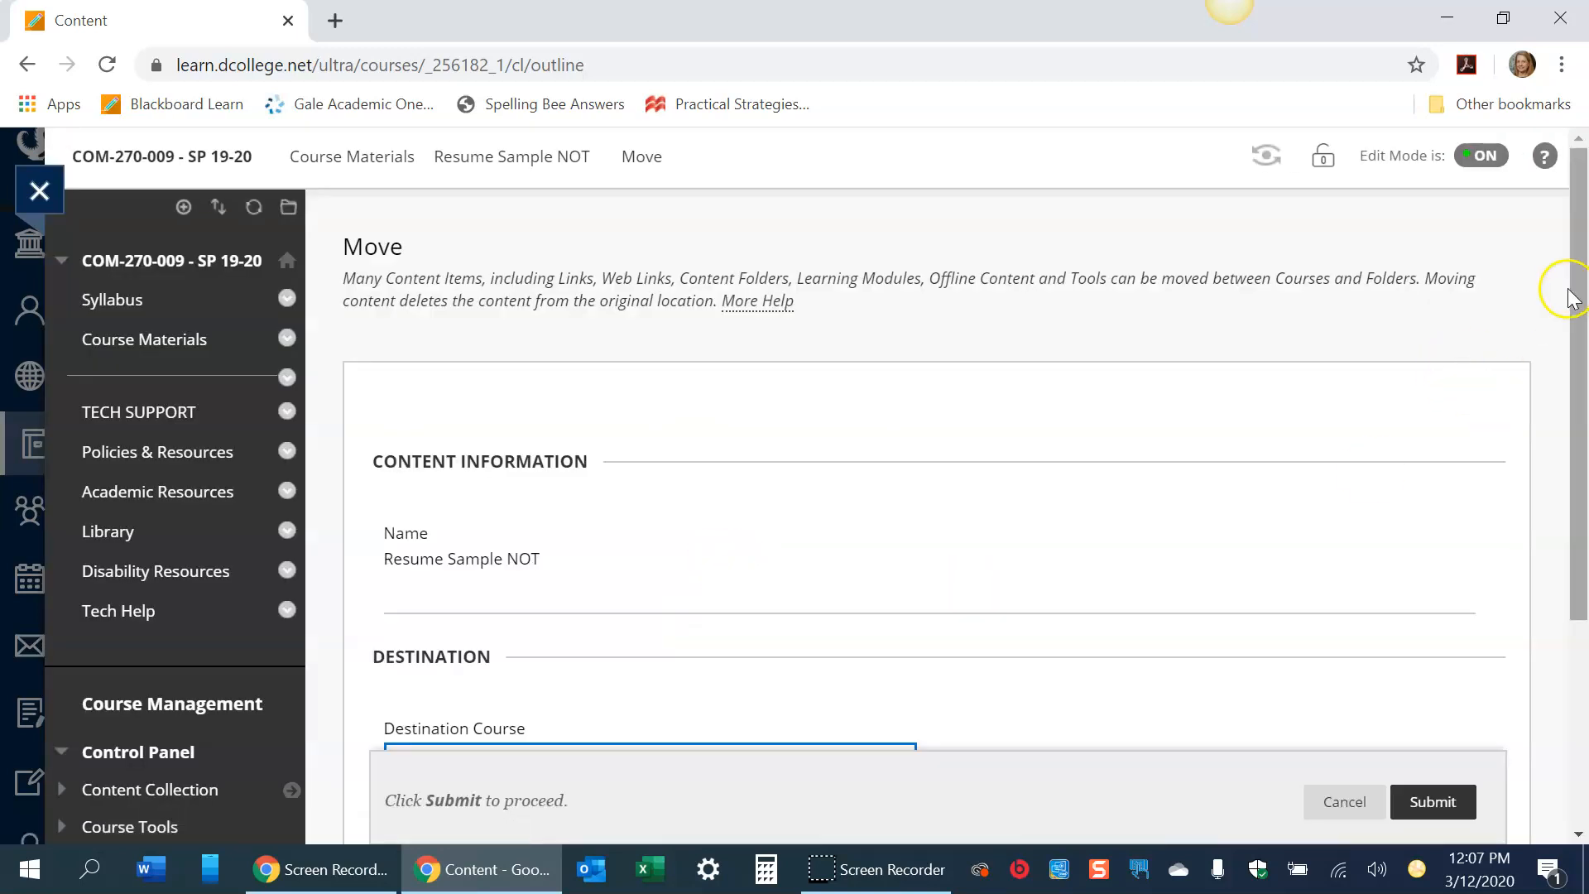
scroll(1582, 263, "down", 3)
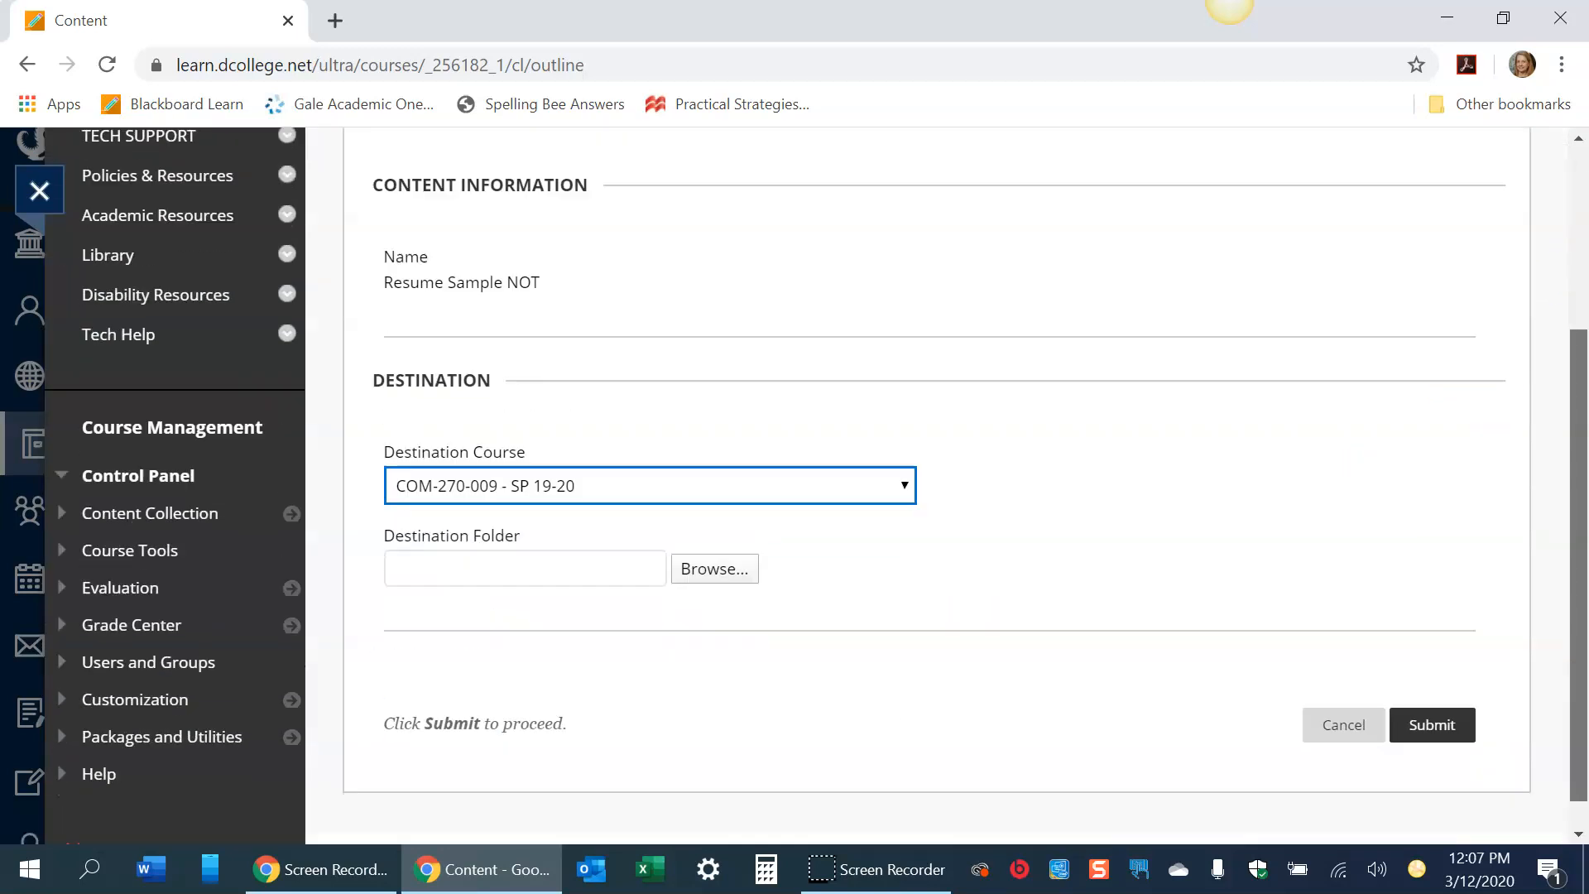
left_click(737, 571)
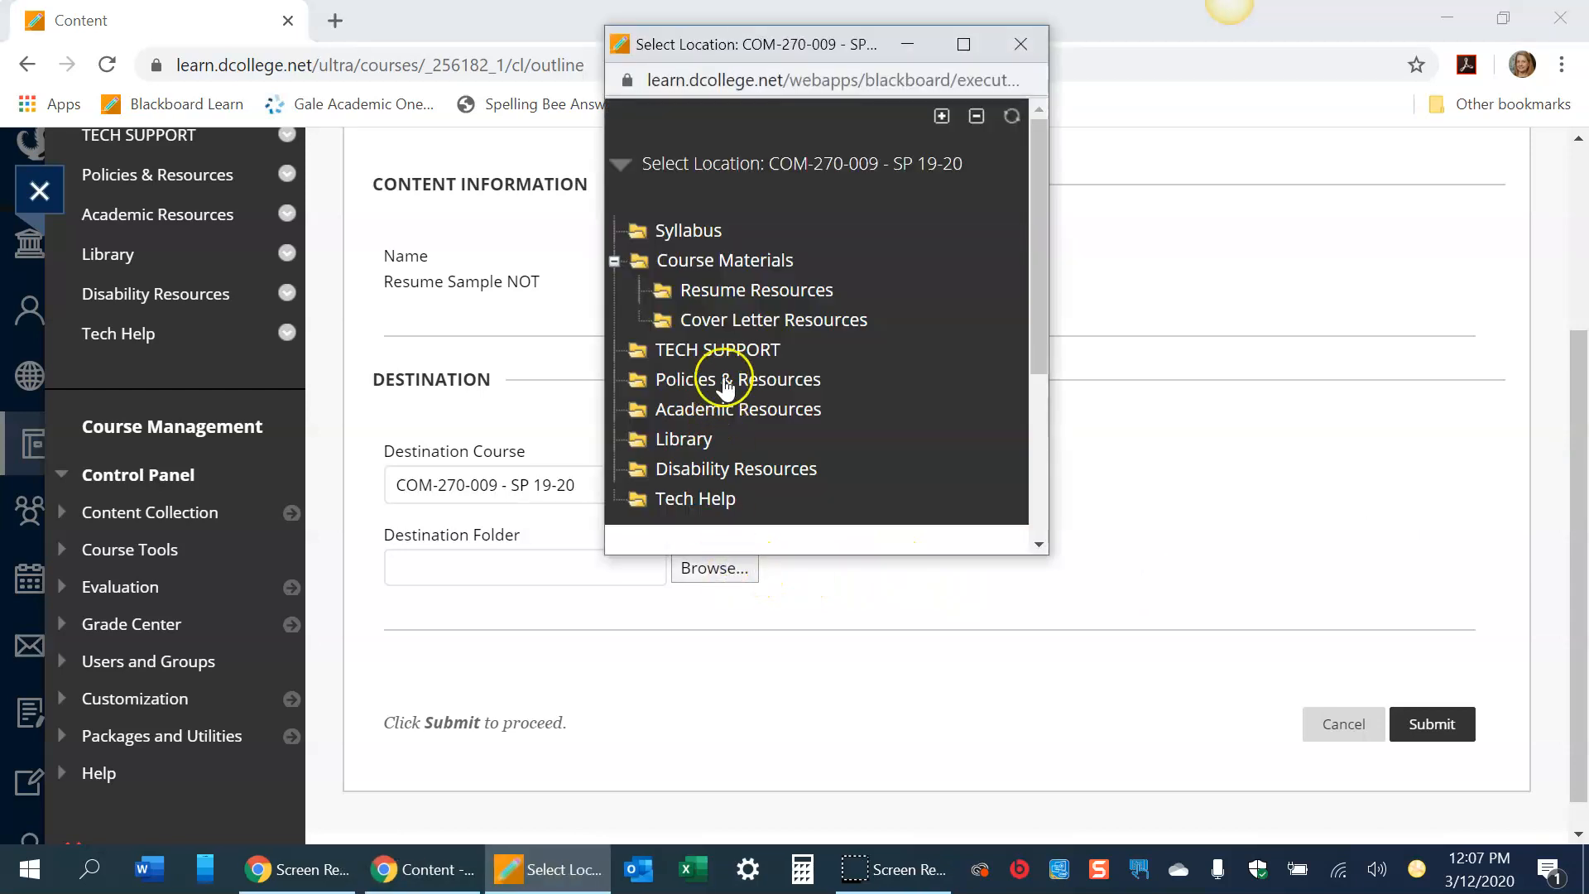
left_click(759, 294)
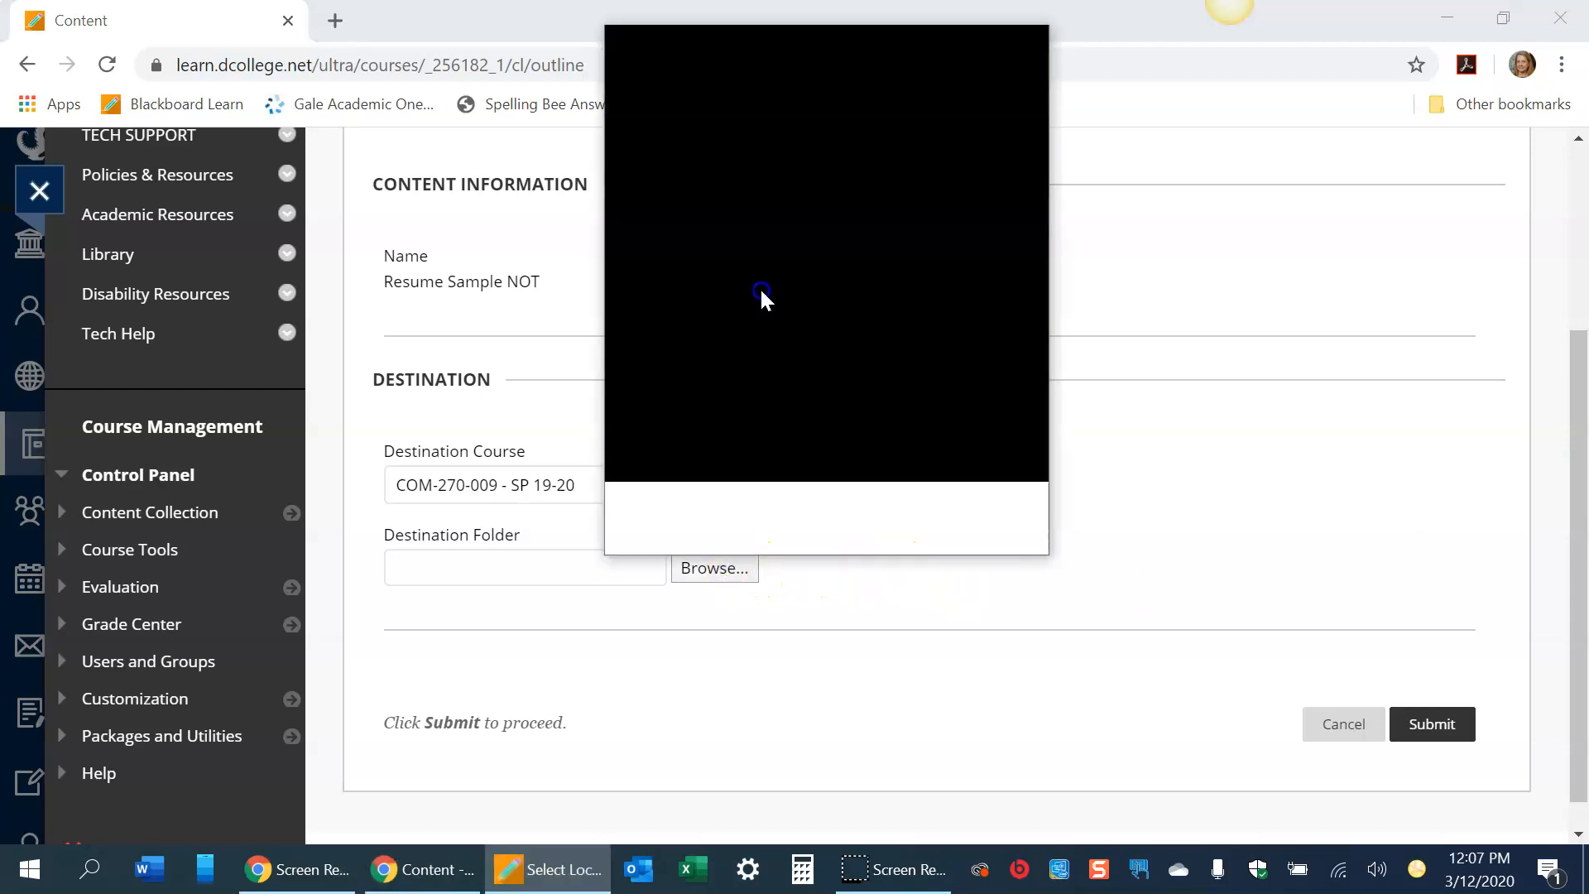
left_click(1454, 728)
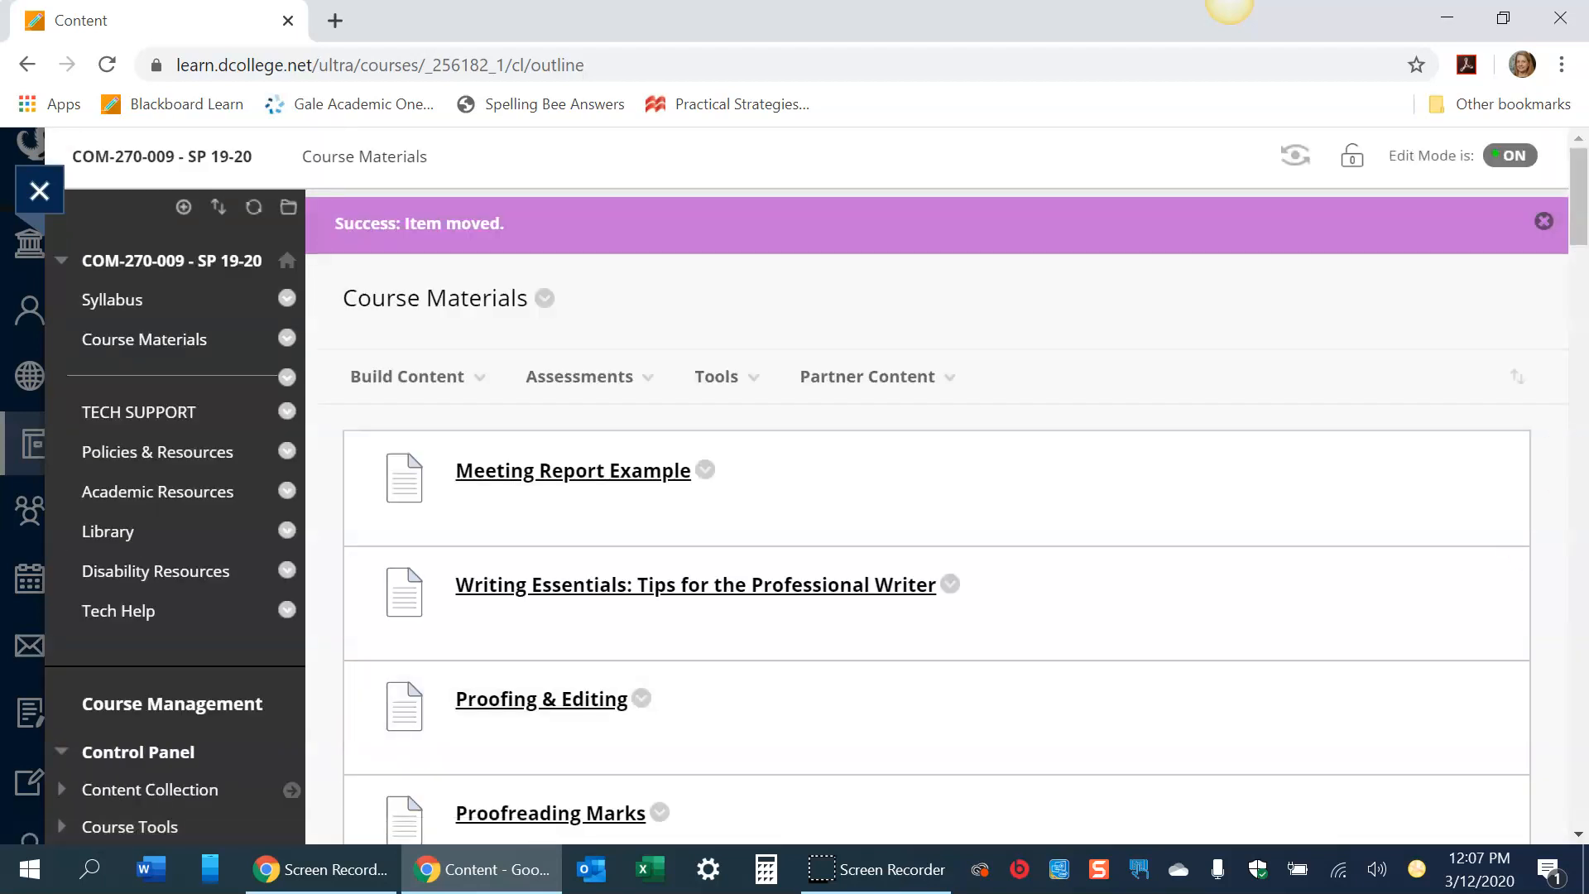
left_click_drag(1581, 217, 1581, 340)
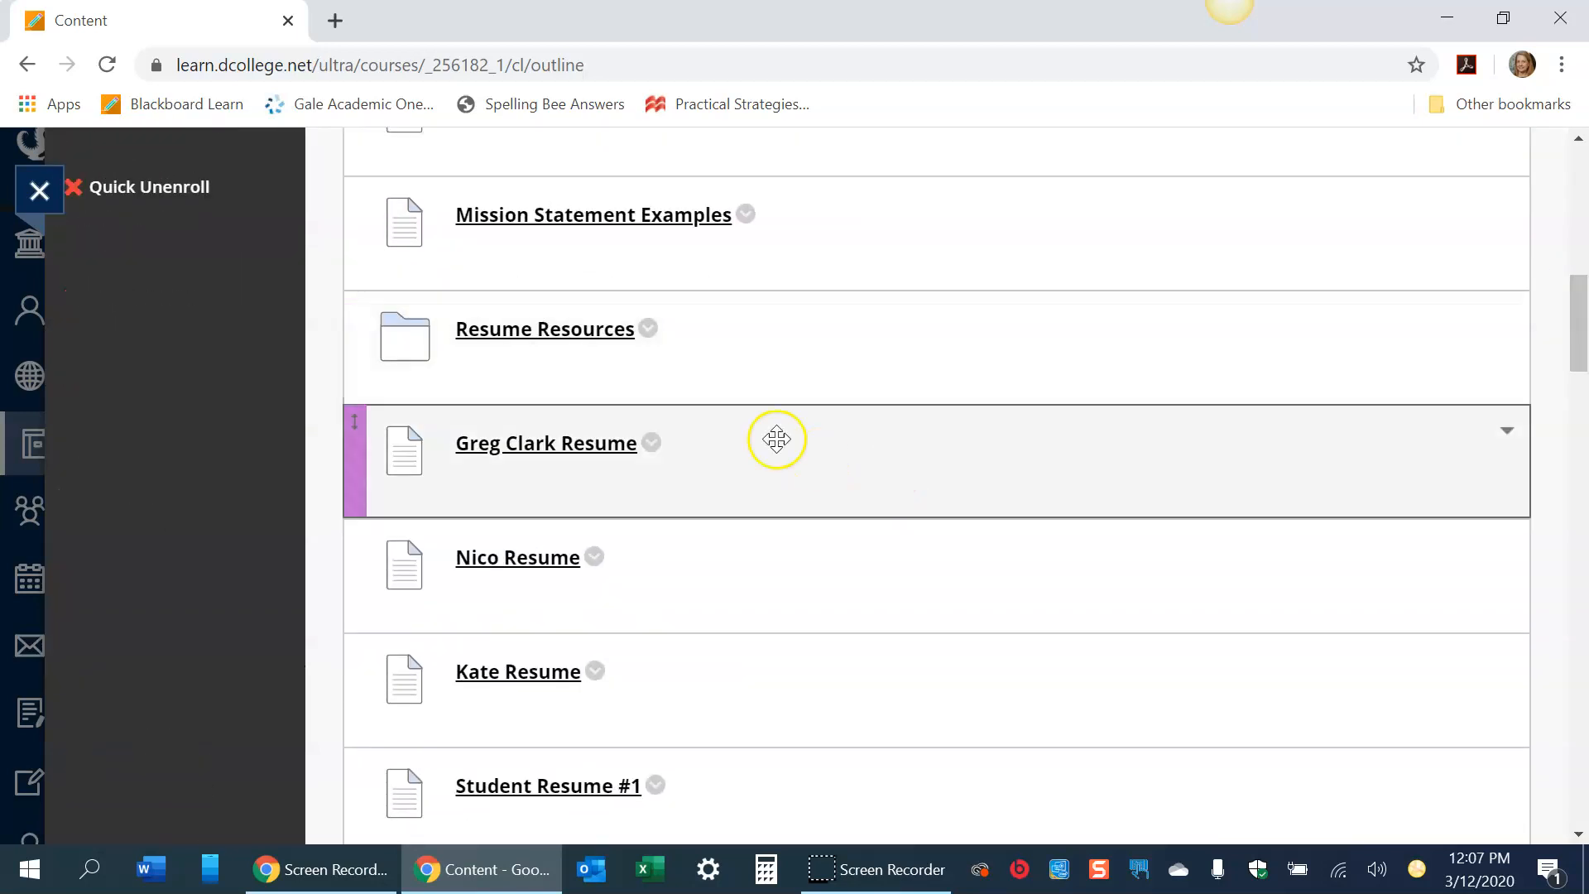
left_click(651, 443)
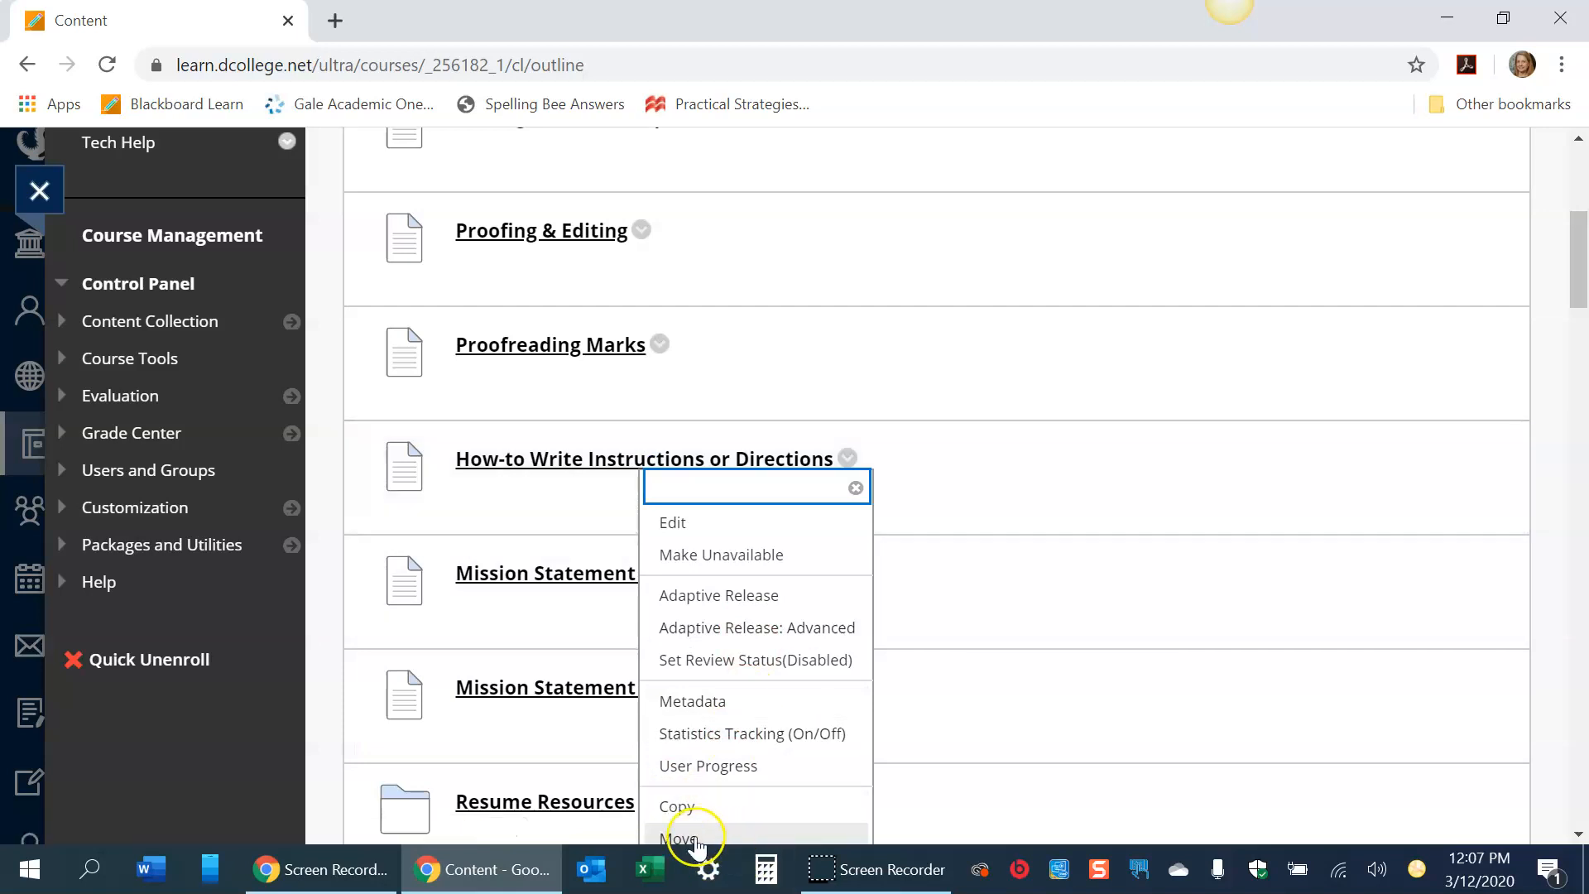
left_click(702, 838)
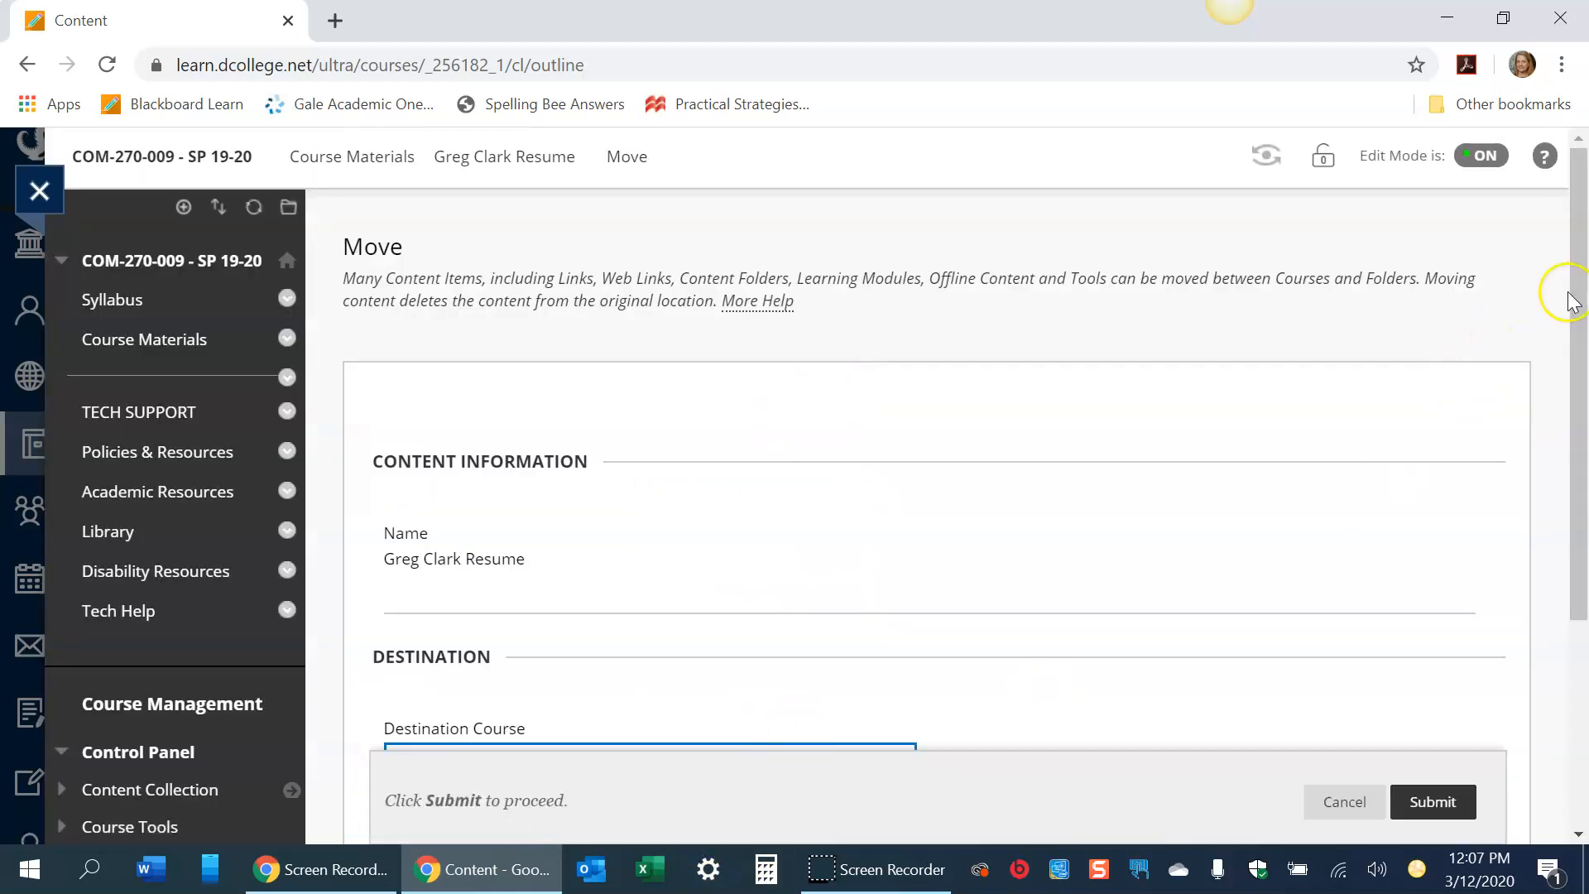
scroll(1570, 300, "down", 4)
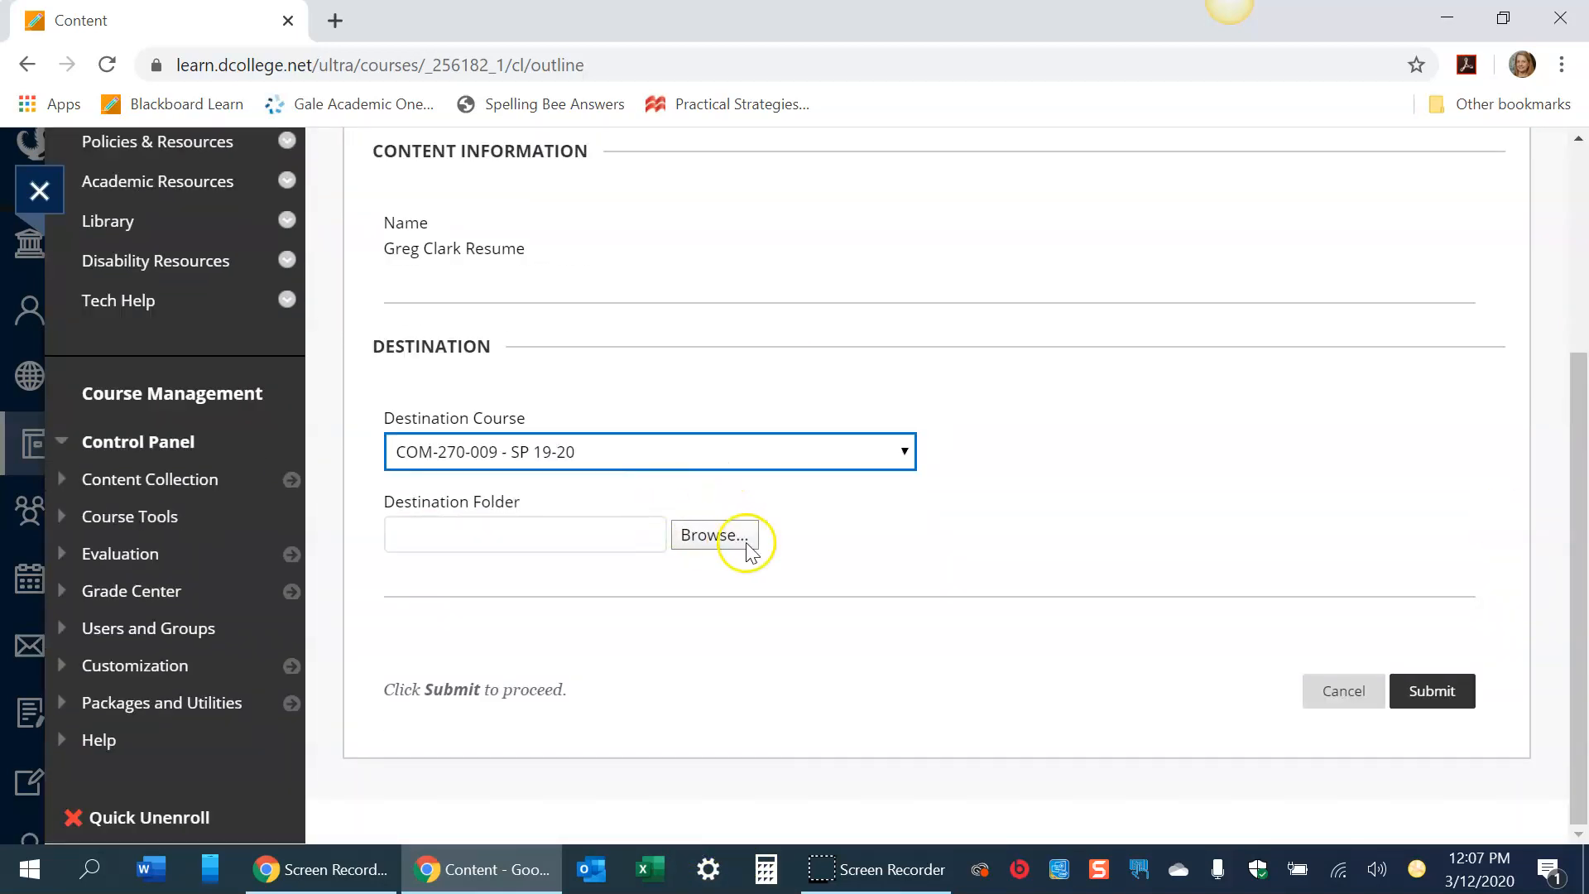
left_click(745, 542)
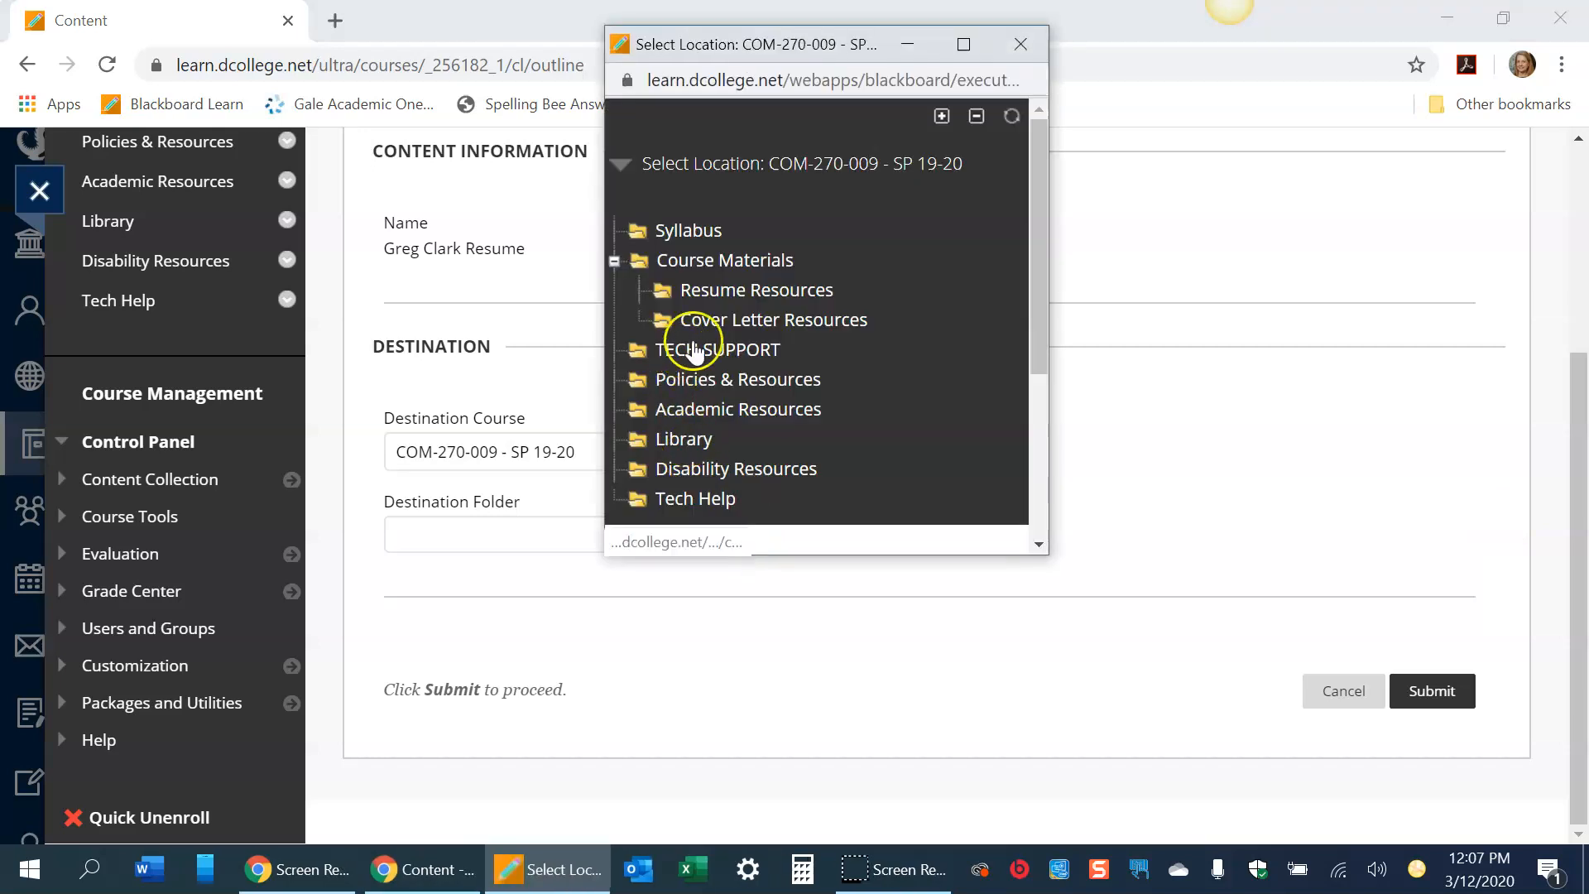
left_click(733, 292)
left_click(1435, 690)
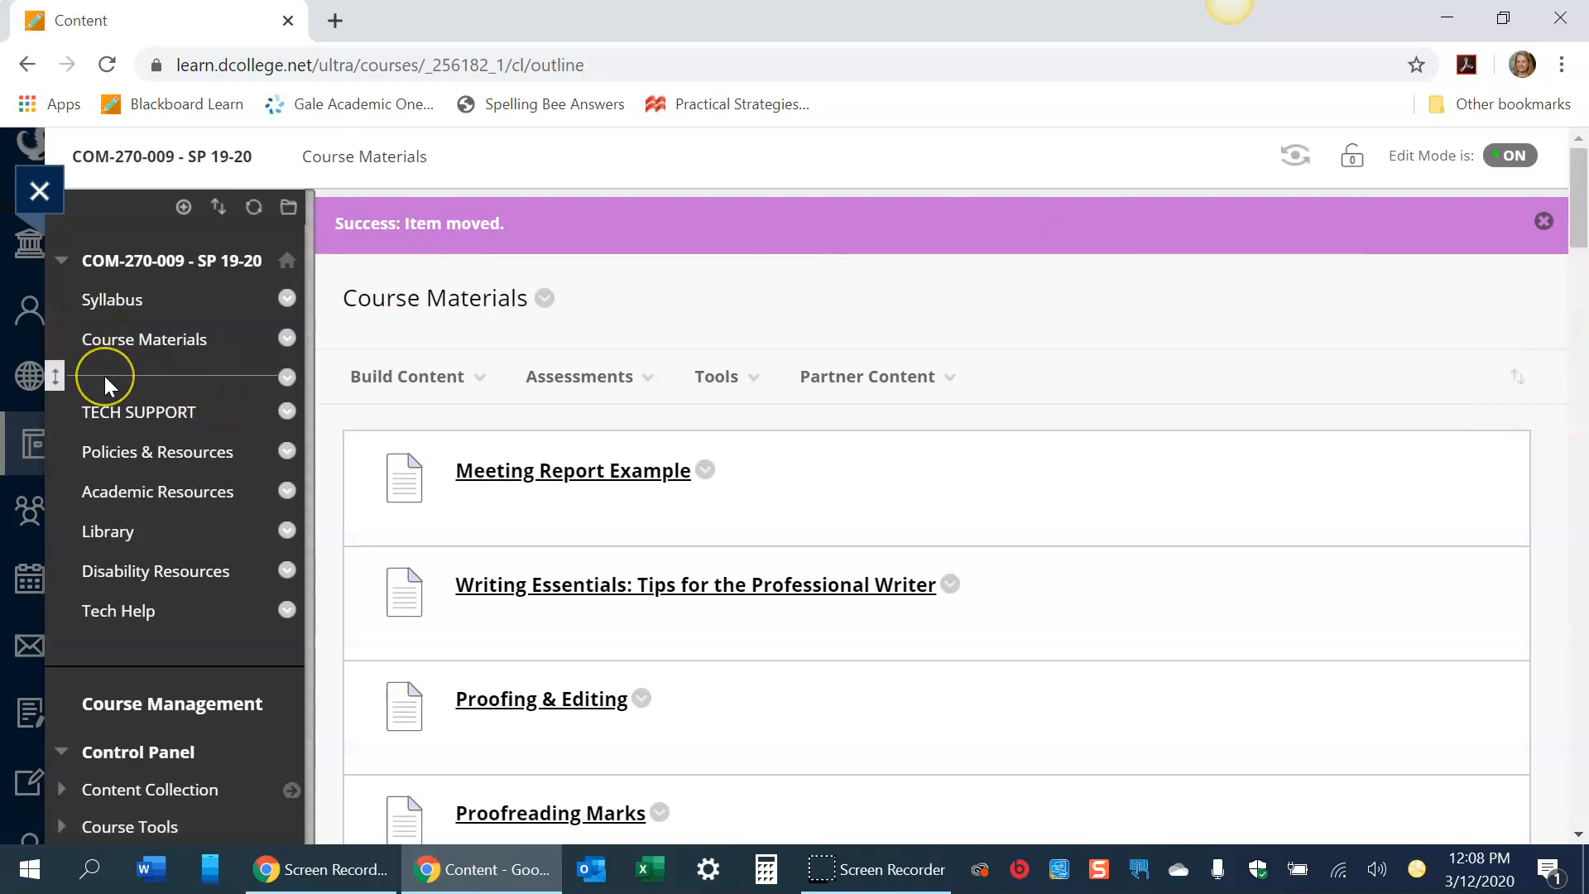
- Add a course menu content area named Week 1 and place it directly below Course Materials
left_click(183, 207)
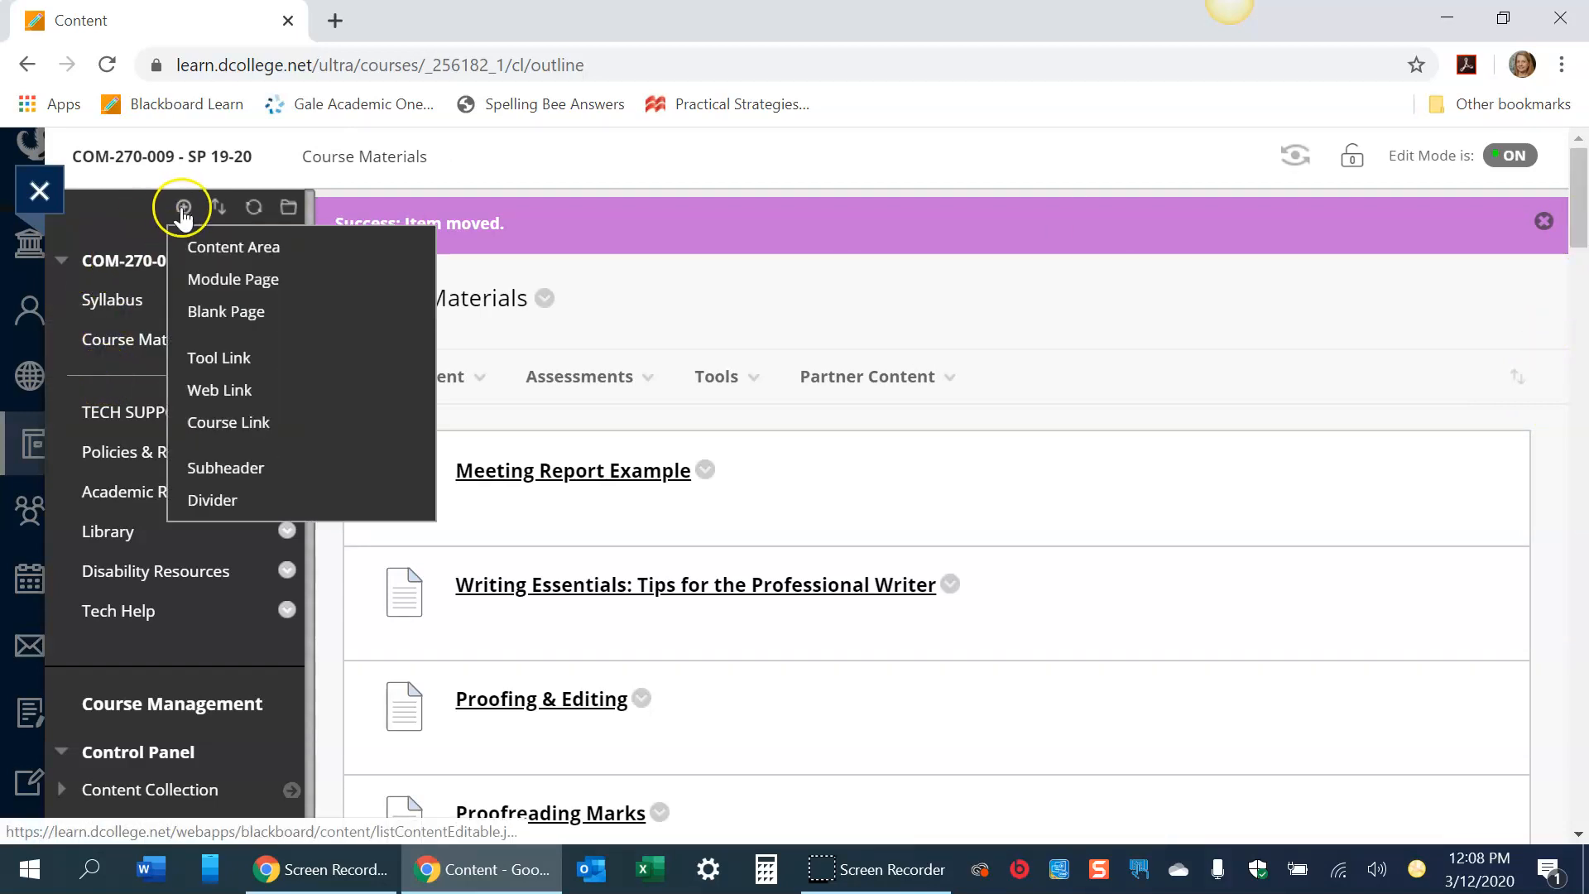
left_click(201, 248)
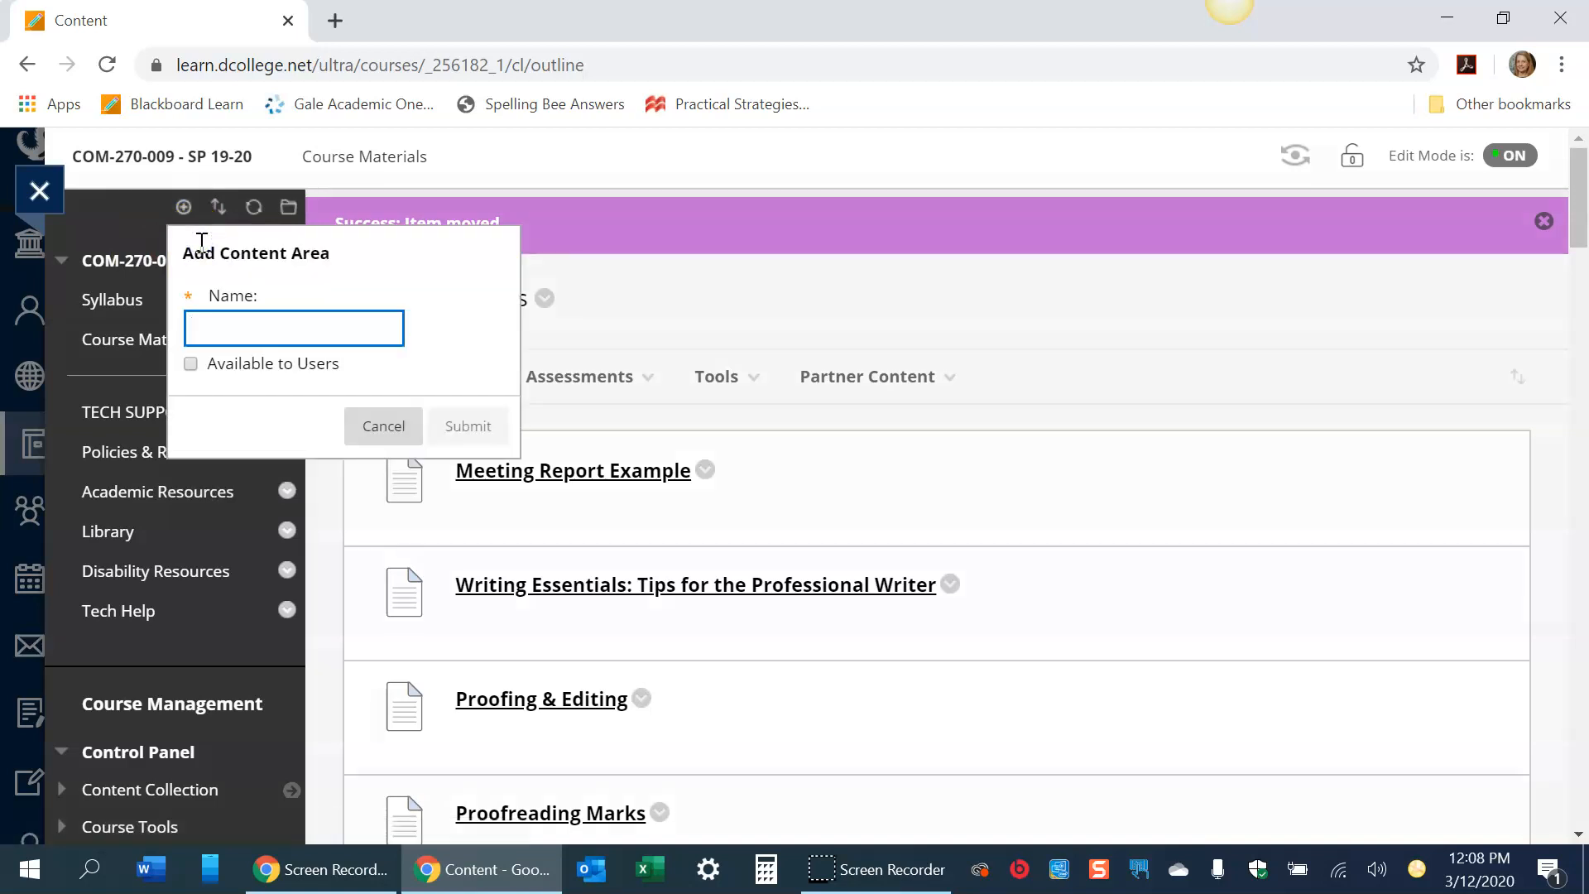
type("WEek")
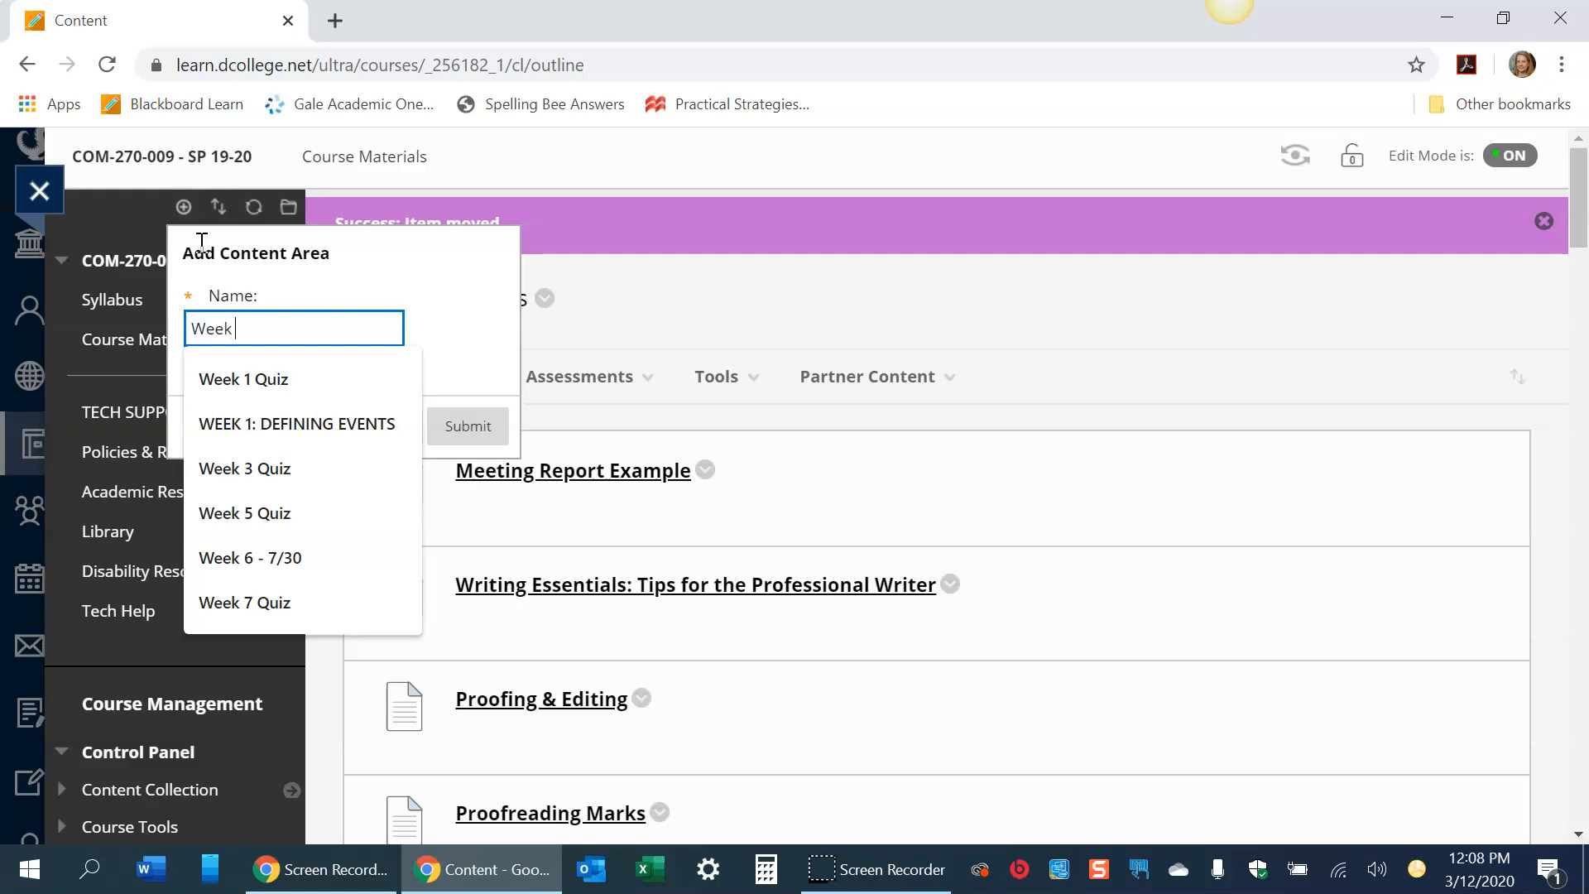
type(" 1")
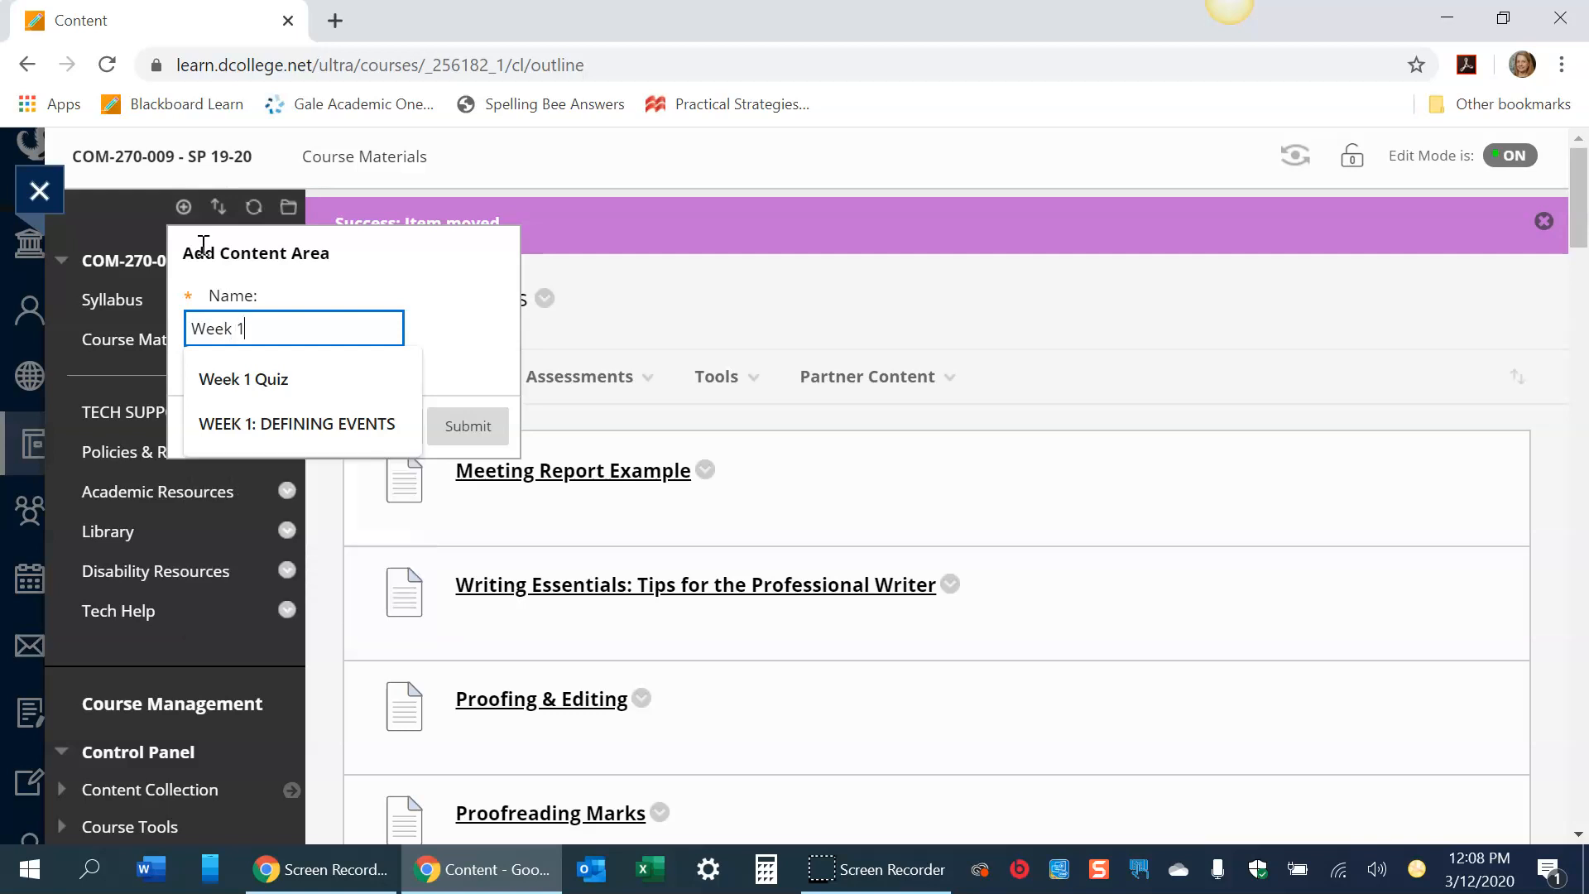
key("Return")
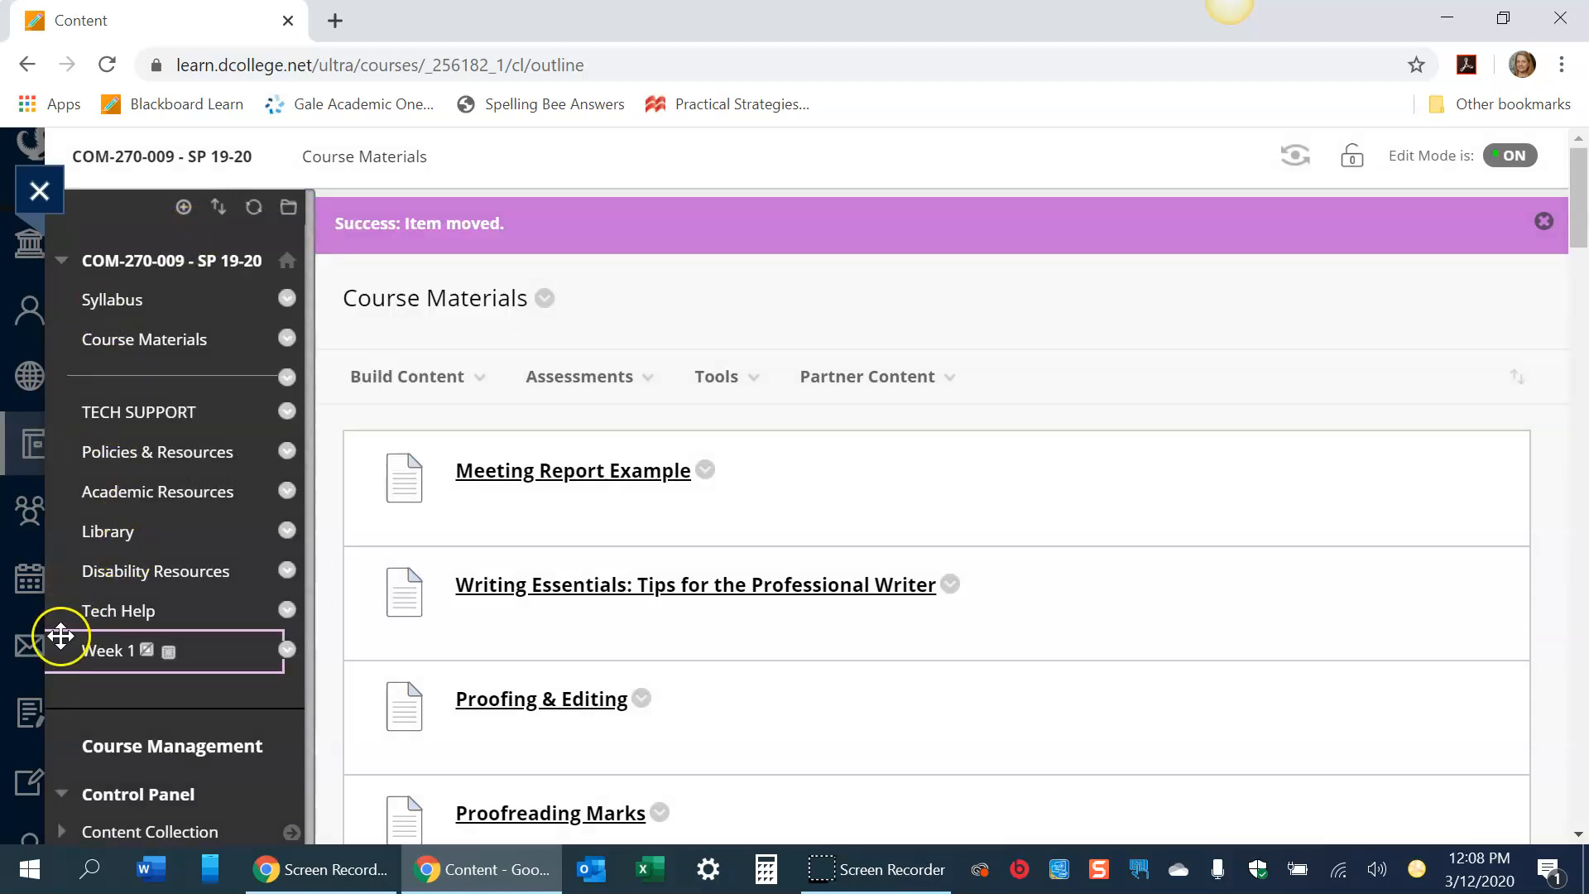
left_click_drag(54, 651, 67, 380)
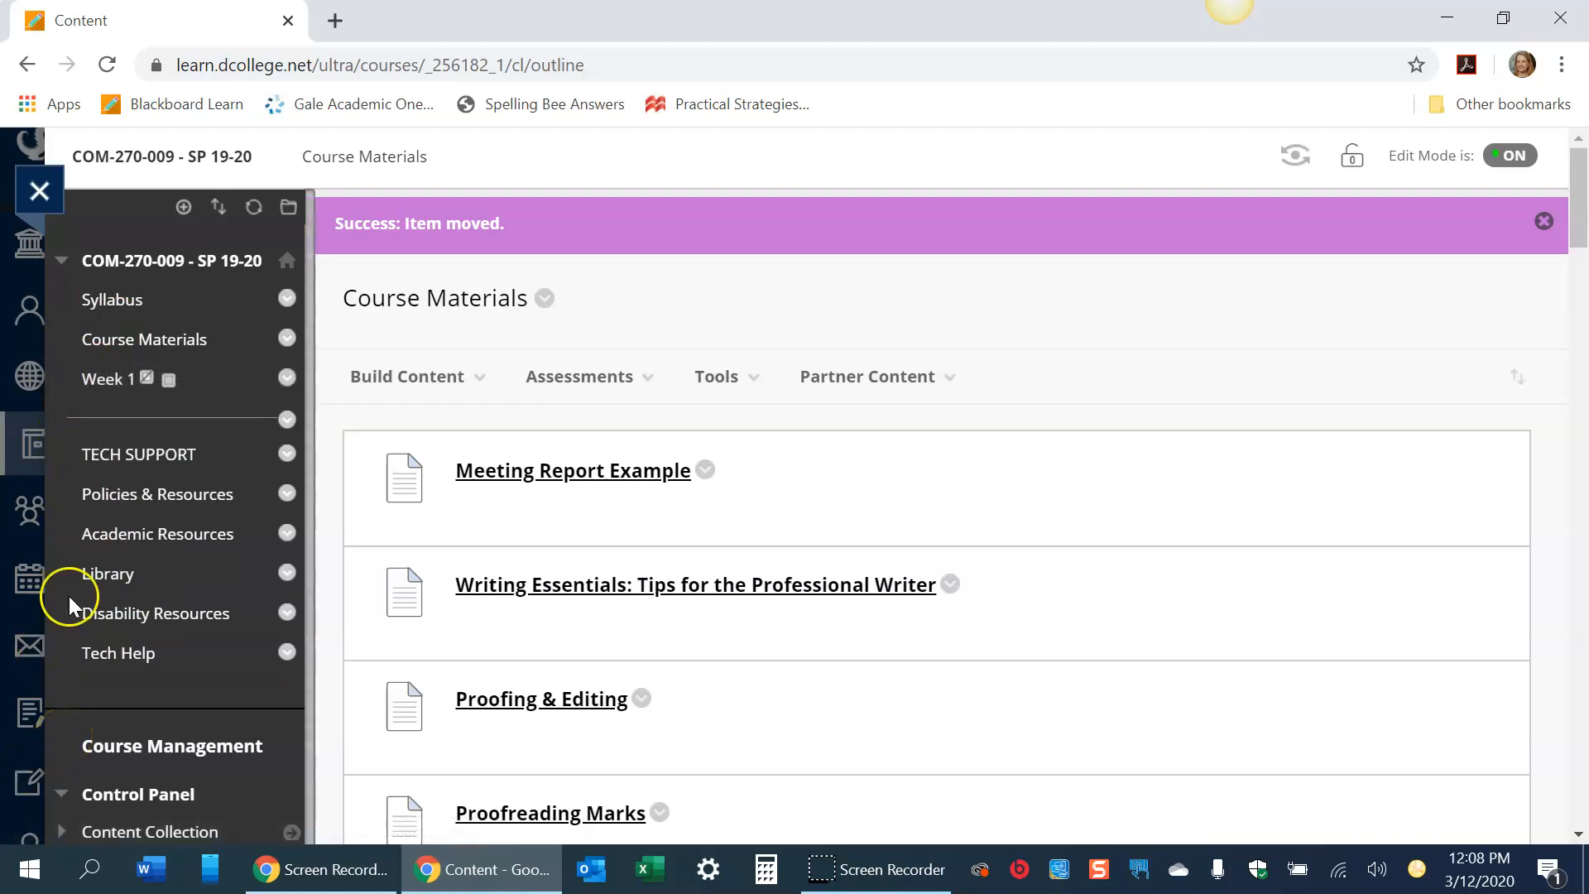
- Add a course menu content area named Week 2 and place it directly below Week 1
left_click(184, 207)
left_click(203, 244)
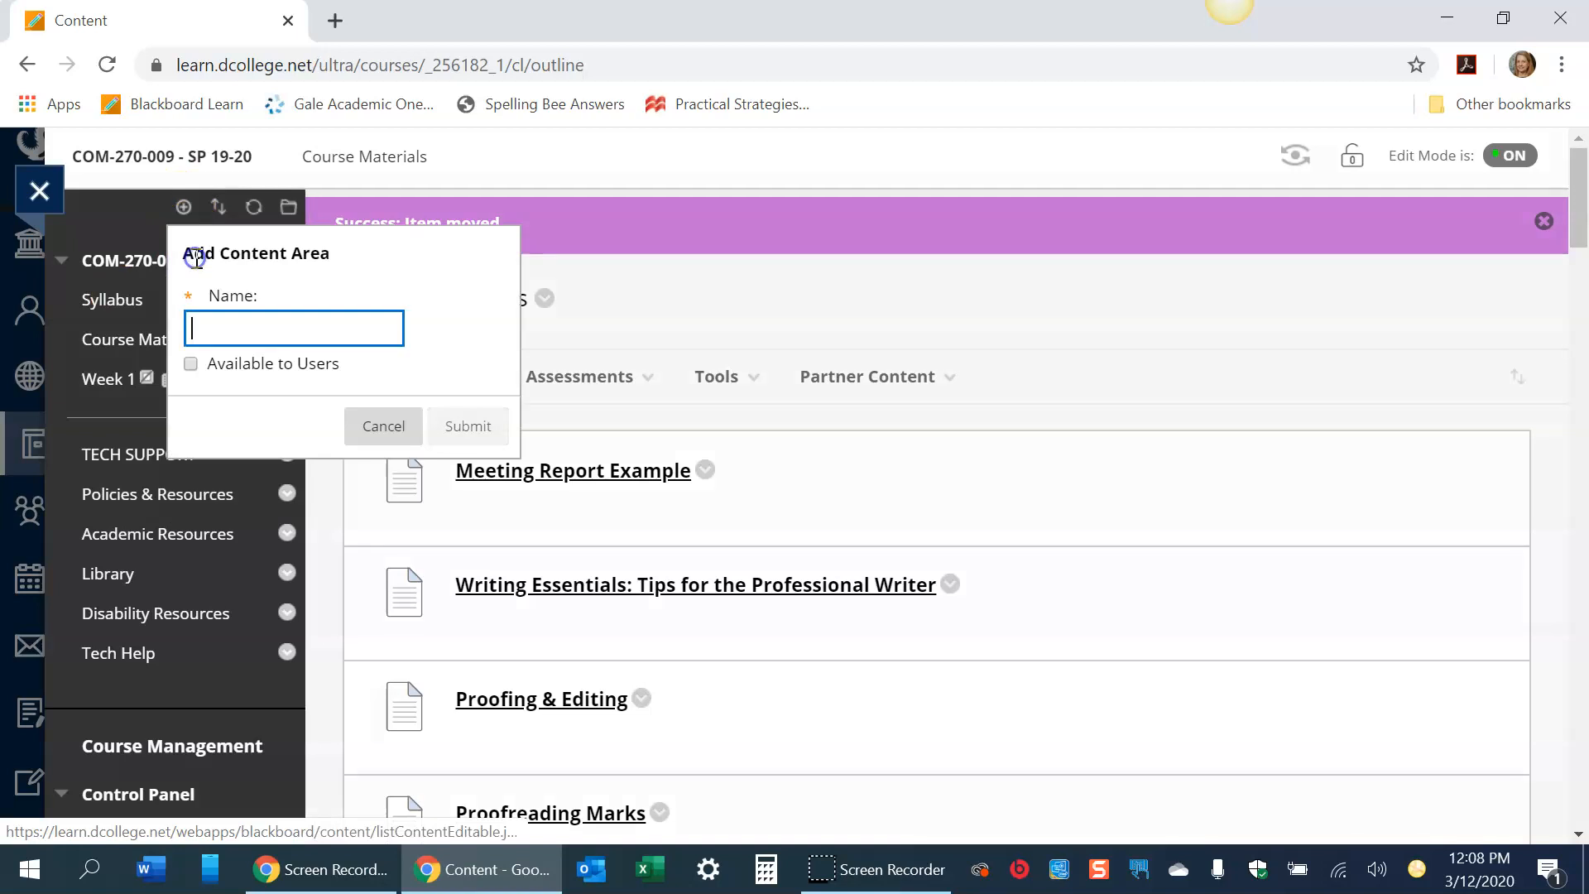
type("Week ")
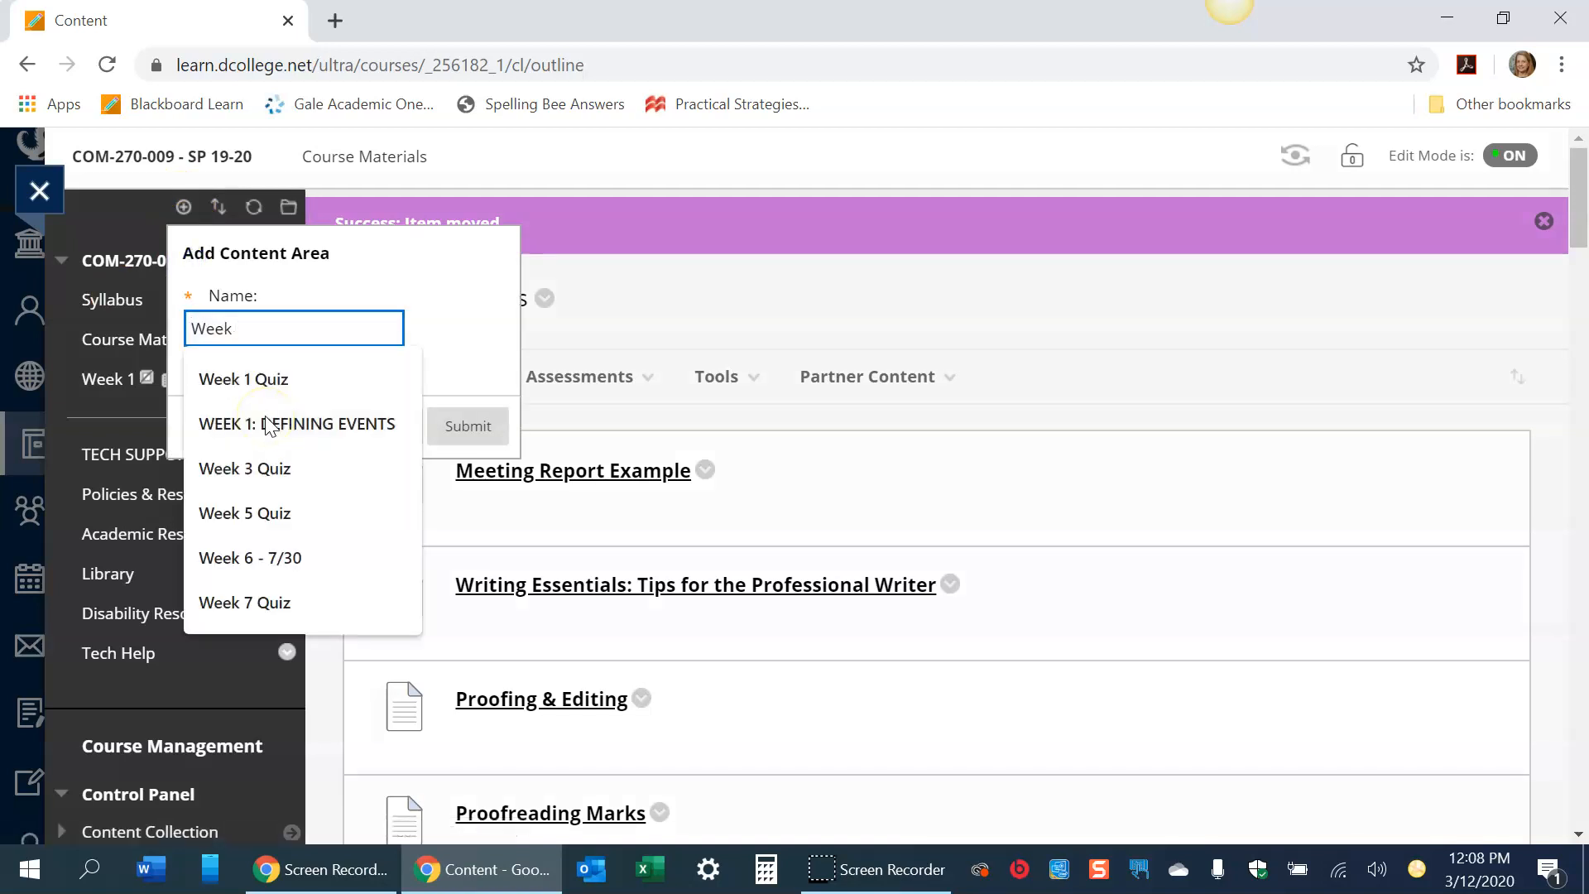
type("2")
left_click(468, 424)
left_click_drag(46, 684, 53, 399)
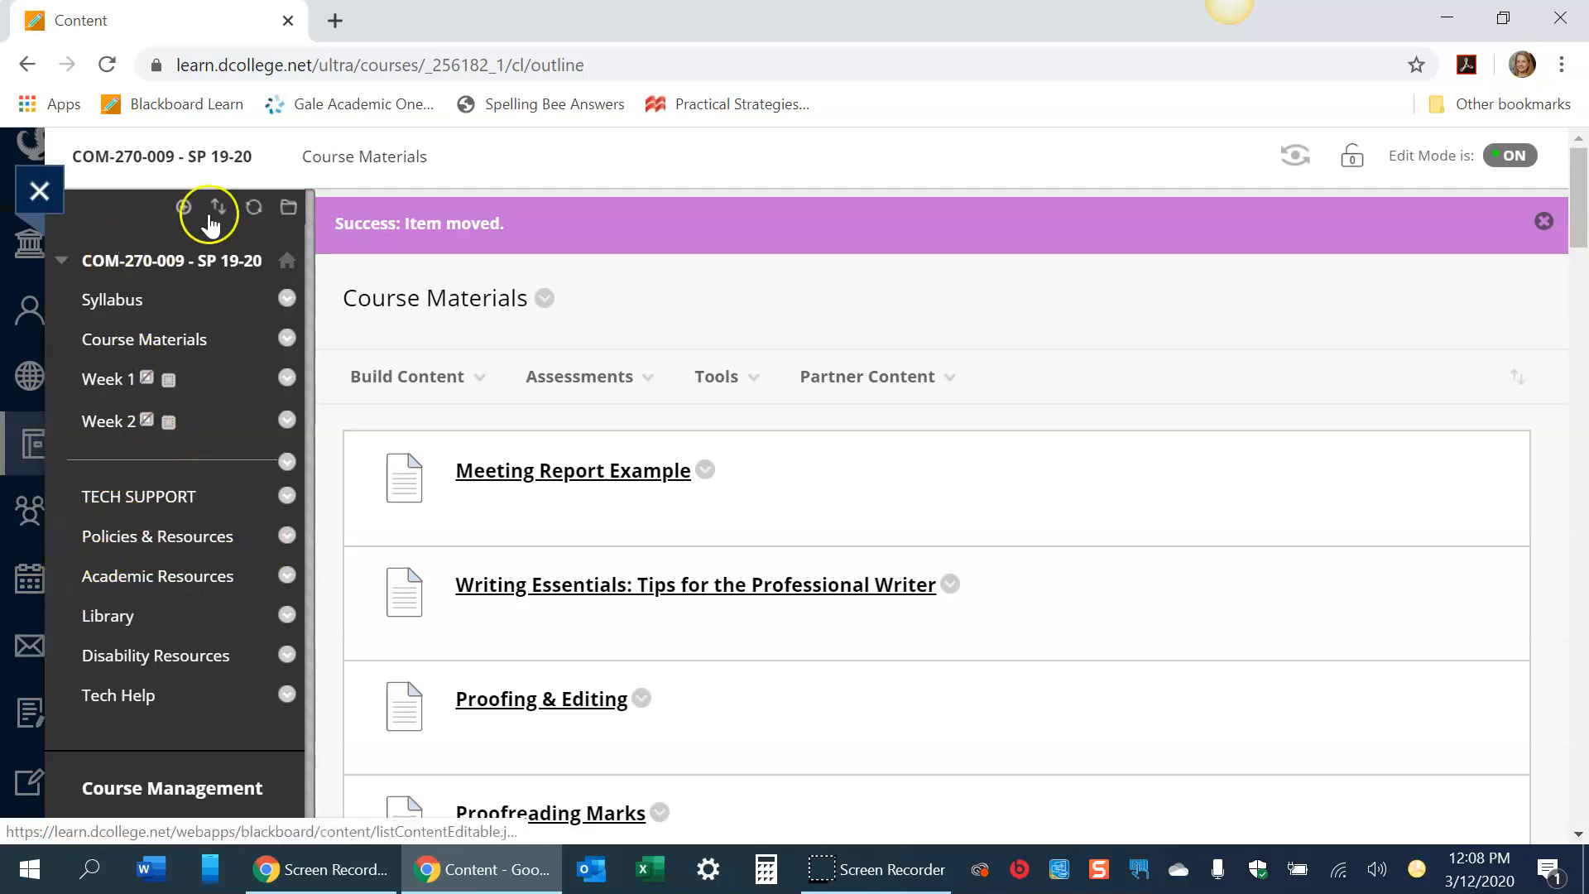
- Add a course menu content area named Week 3 and place it directly below Week 2
left_click(183, 206)
left_click(212, 247)
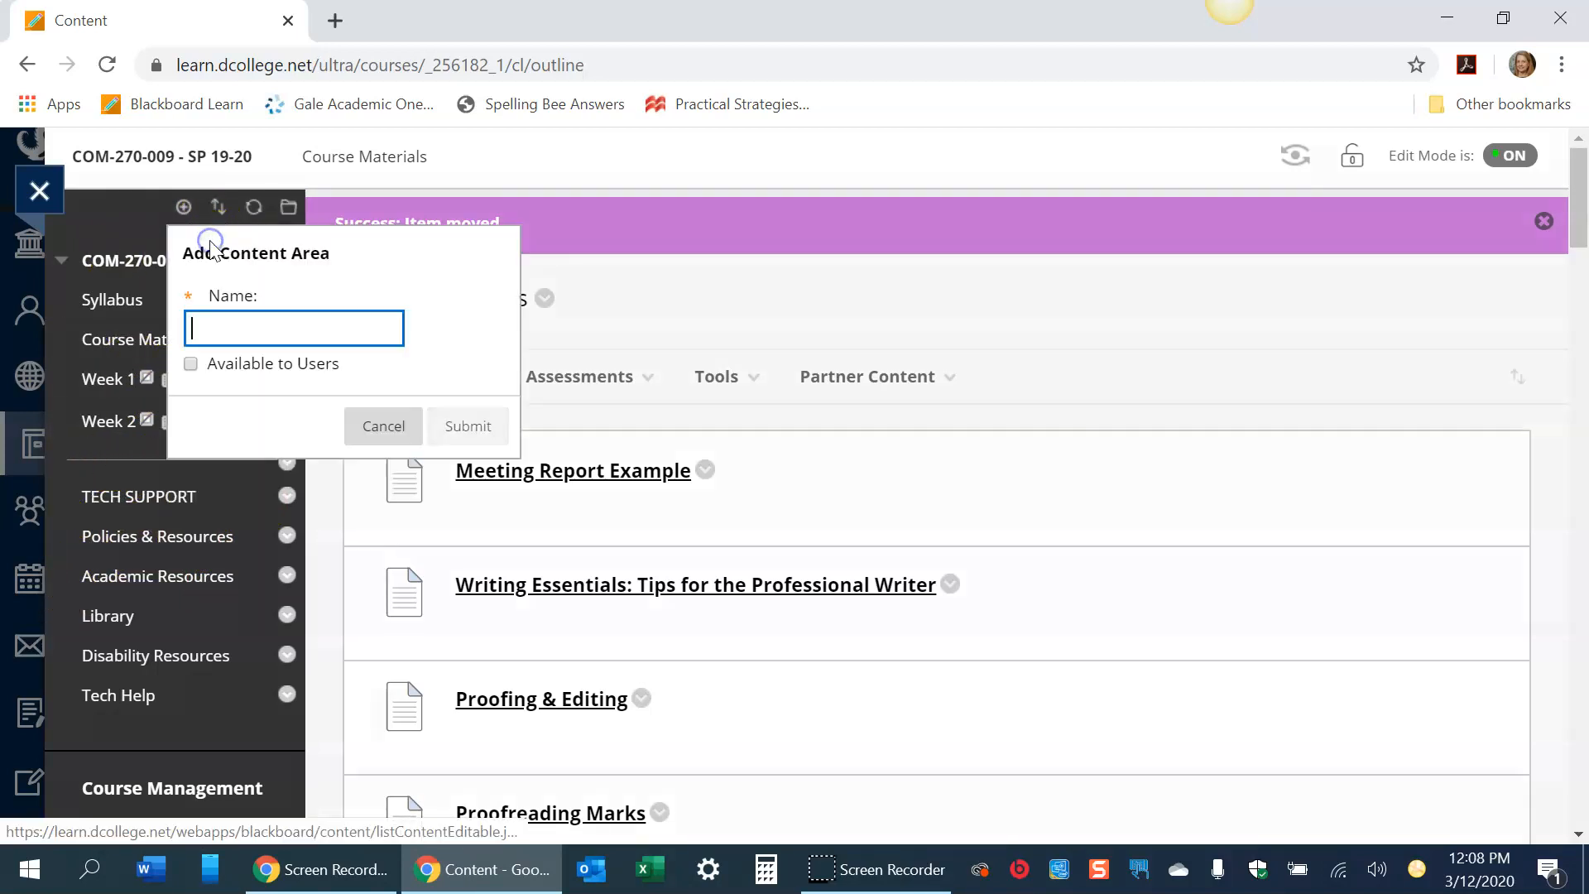
type("Week ")
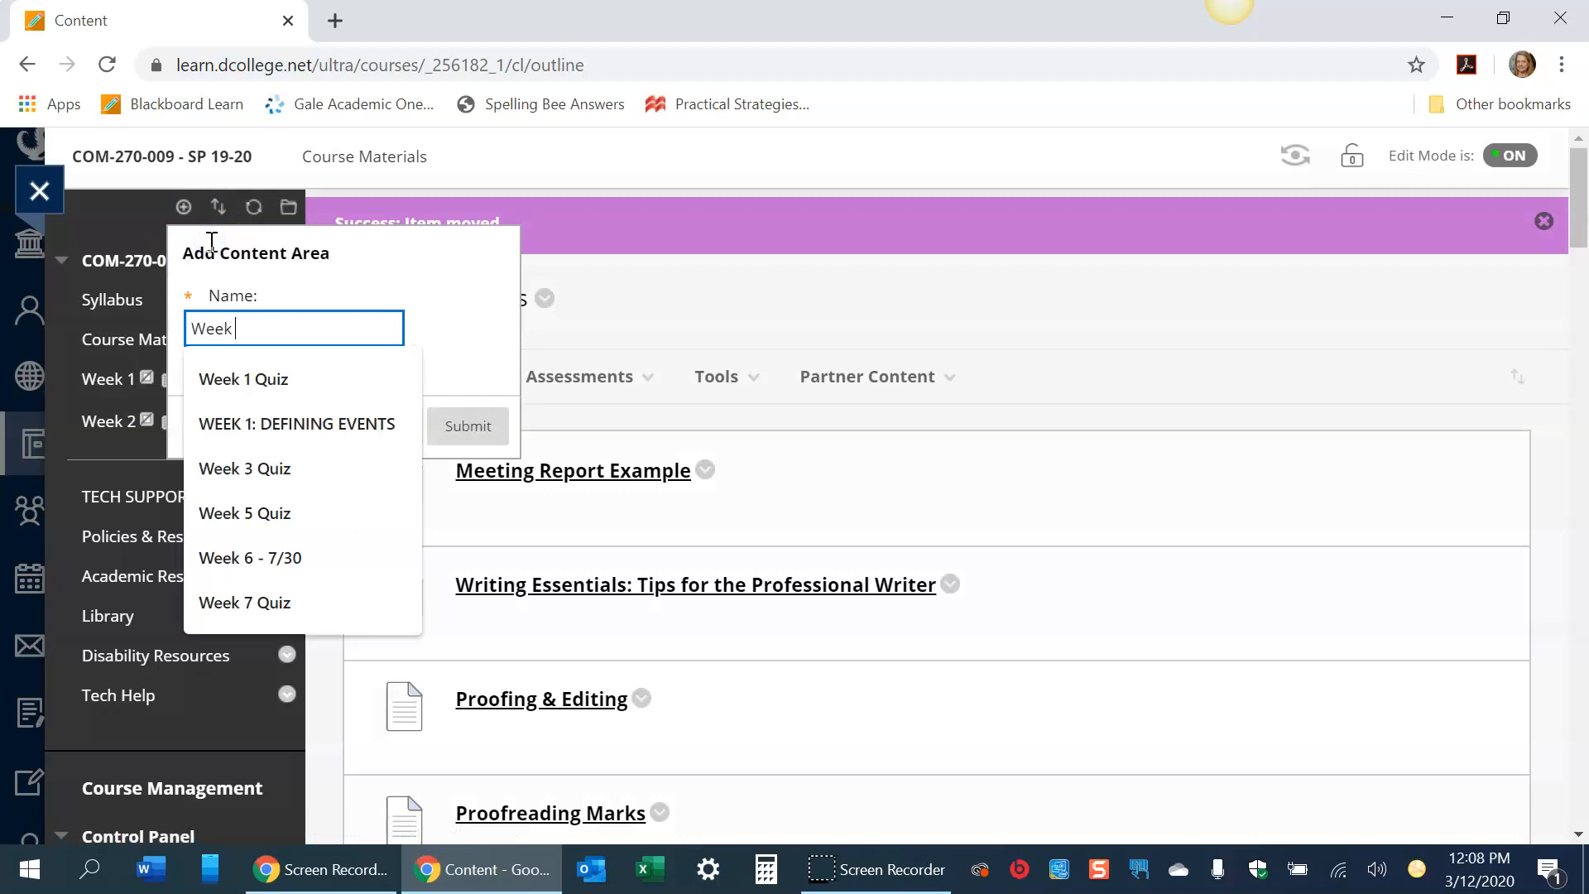
type("3")
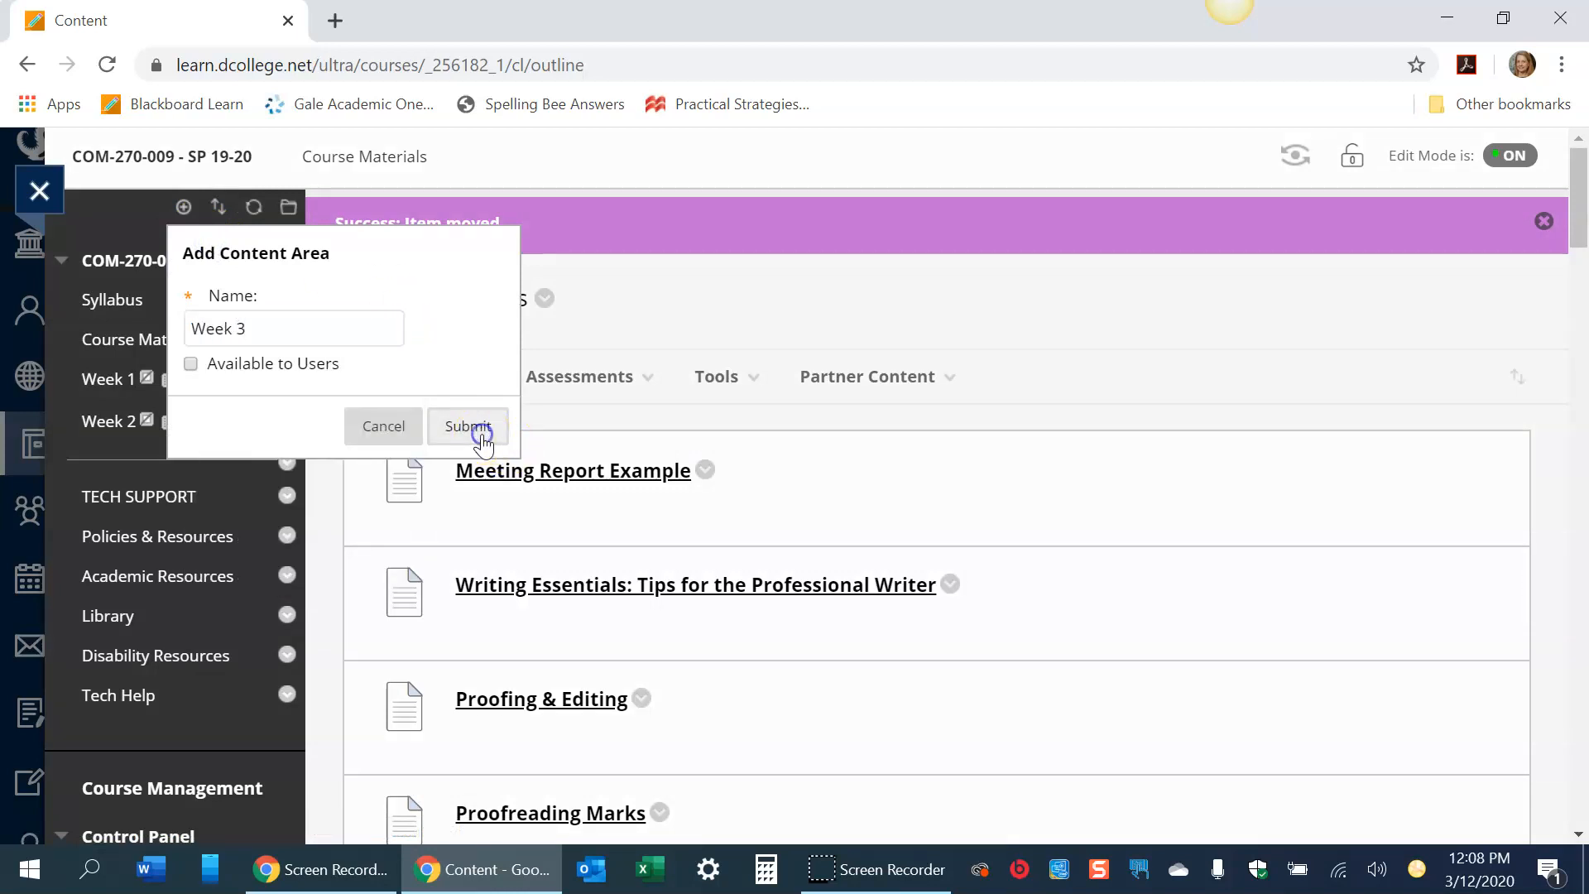
left_click(497, 432)
left_click_drag(49, 738, 49, 472)
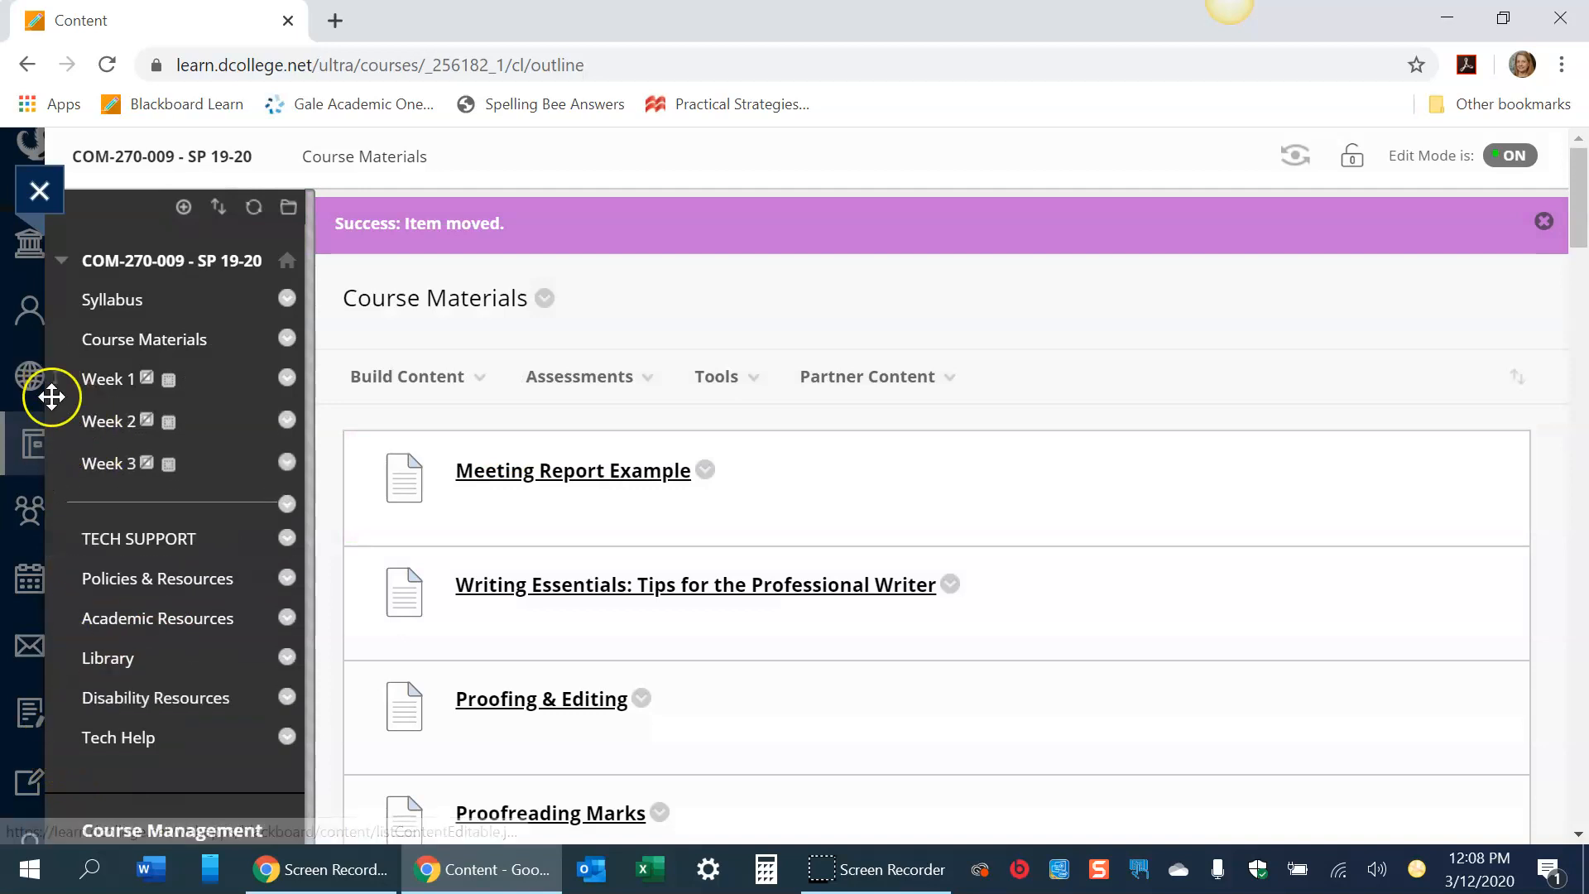
- Make the Week 1 content area available to users
left_click(286, 378)
left_click(333, 502)
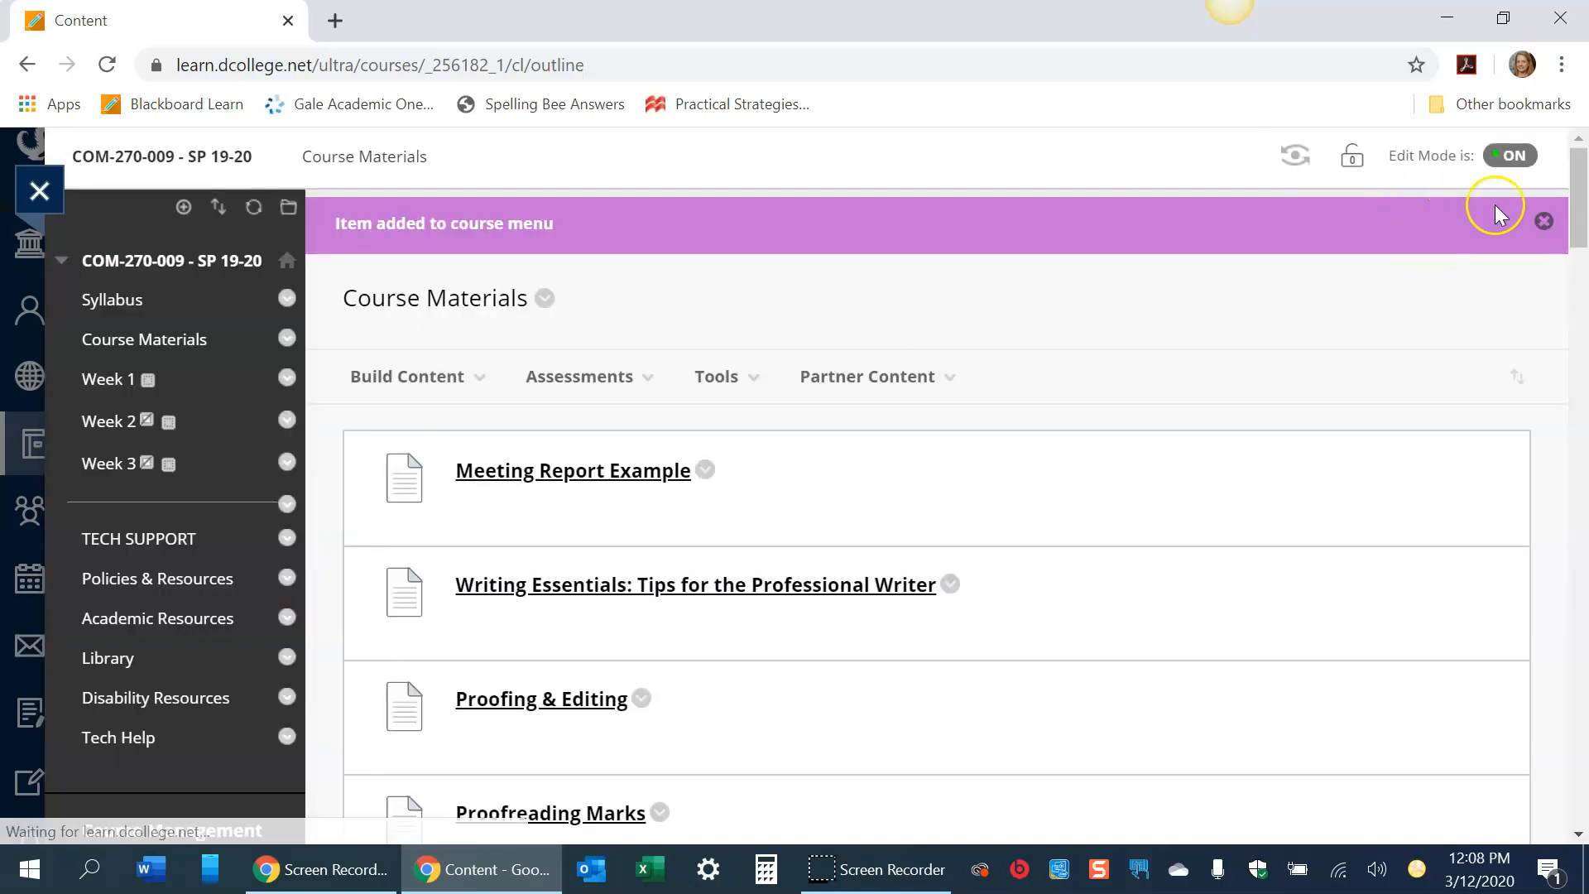
mouse_move(1583, 230)
left_mouse_down()
mouse_move(1585, 266)
mouse_move(1587, 230)
left_mouse_up()
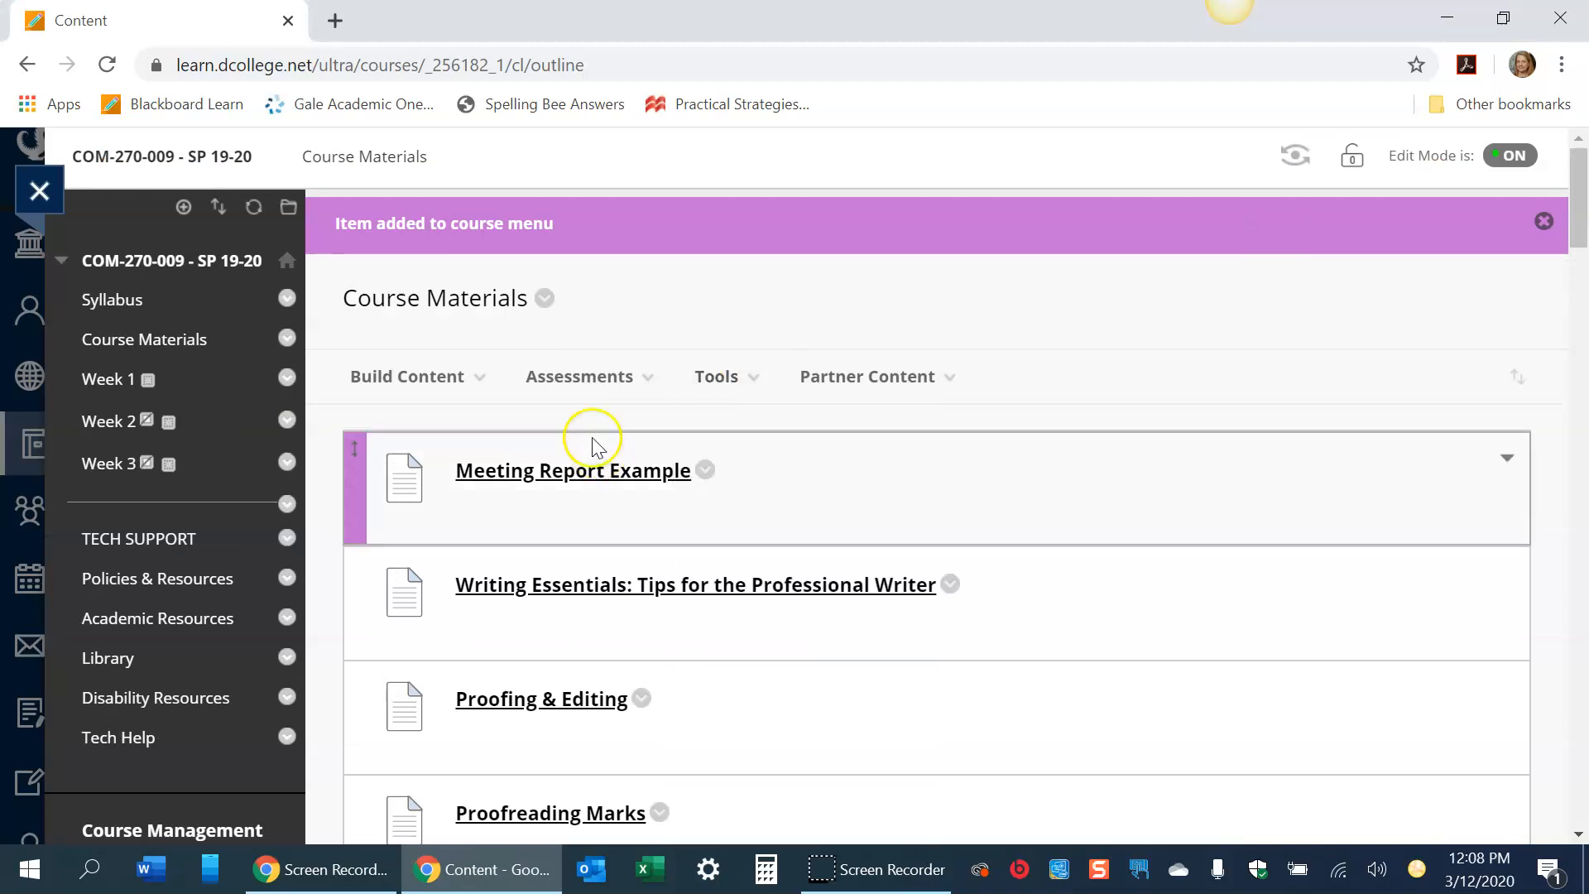
- In Week 1, create an item named Week 1 Introduction with the text "Hi class, This week we will work on resumes."
left_click(101, 381)
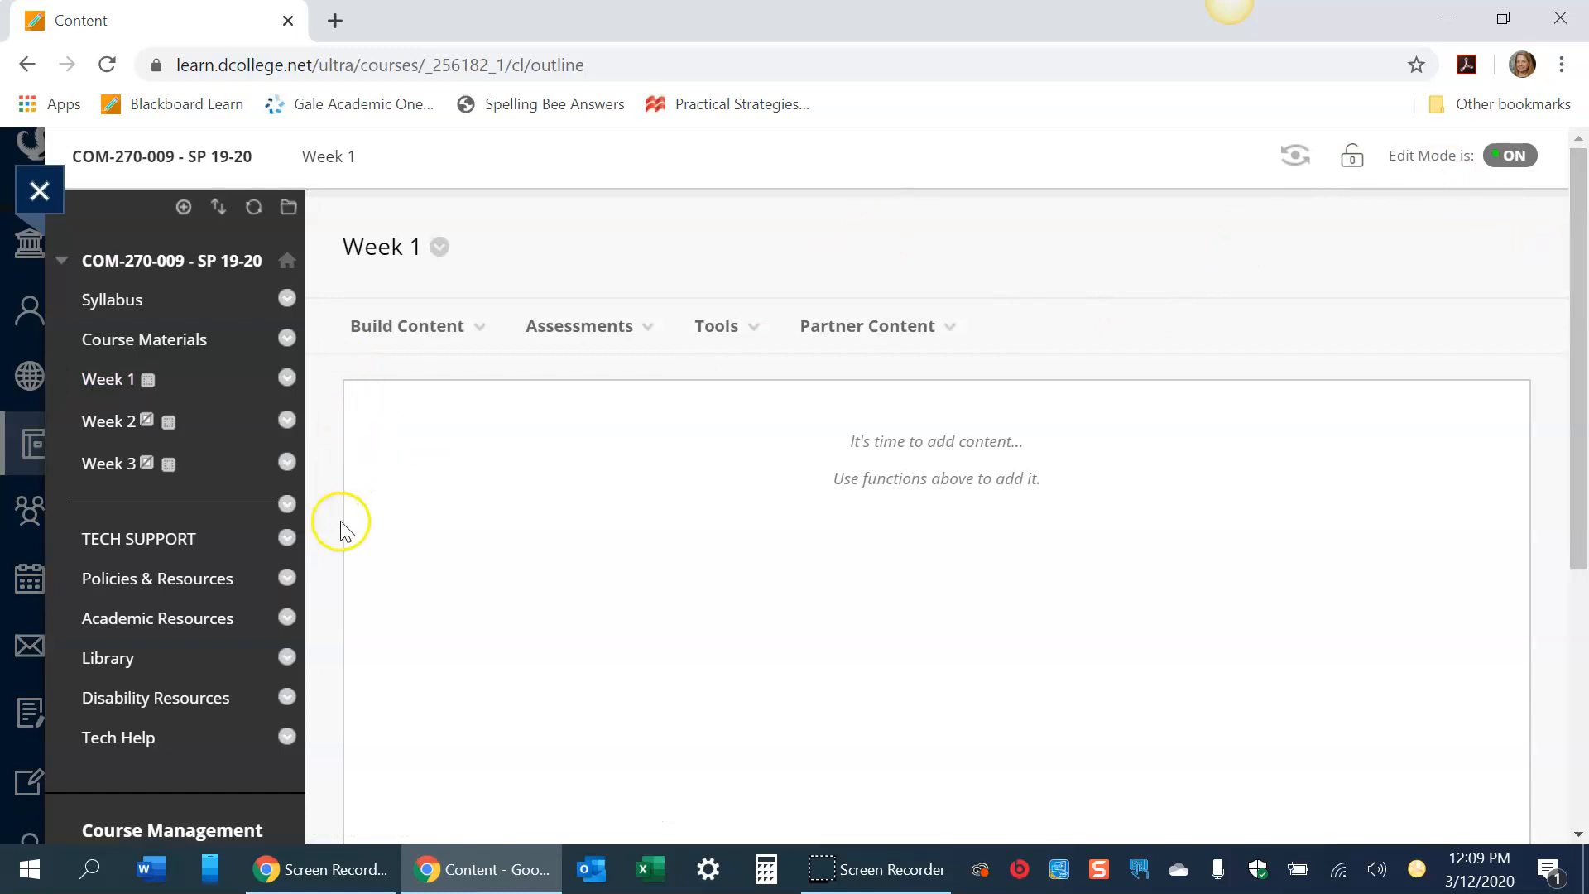
left_click(411, 325)
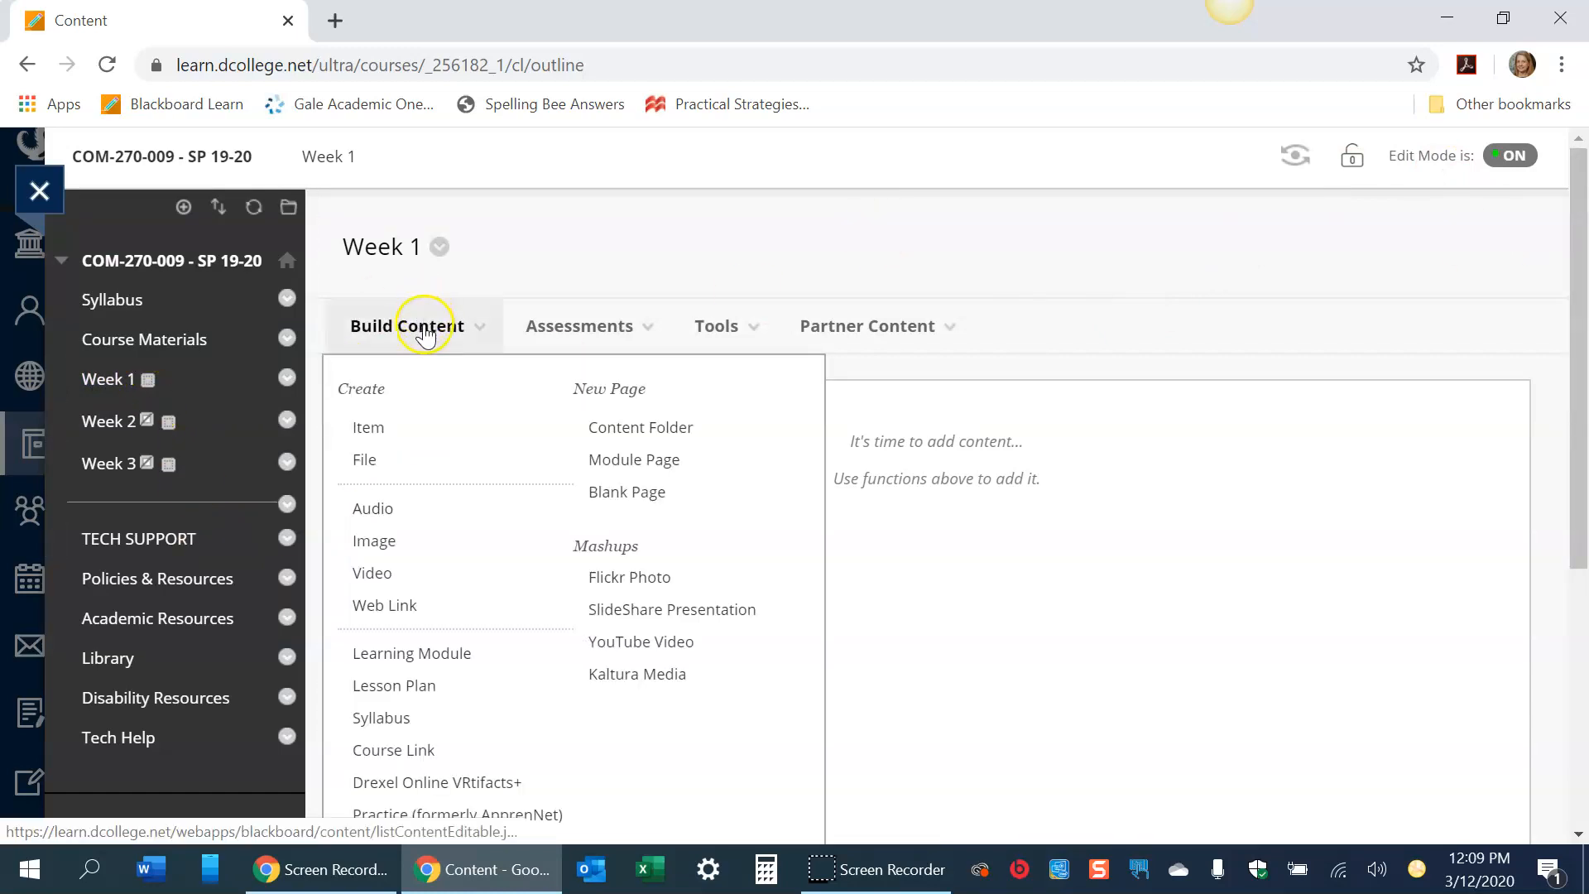
left_click(388, 442)
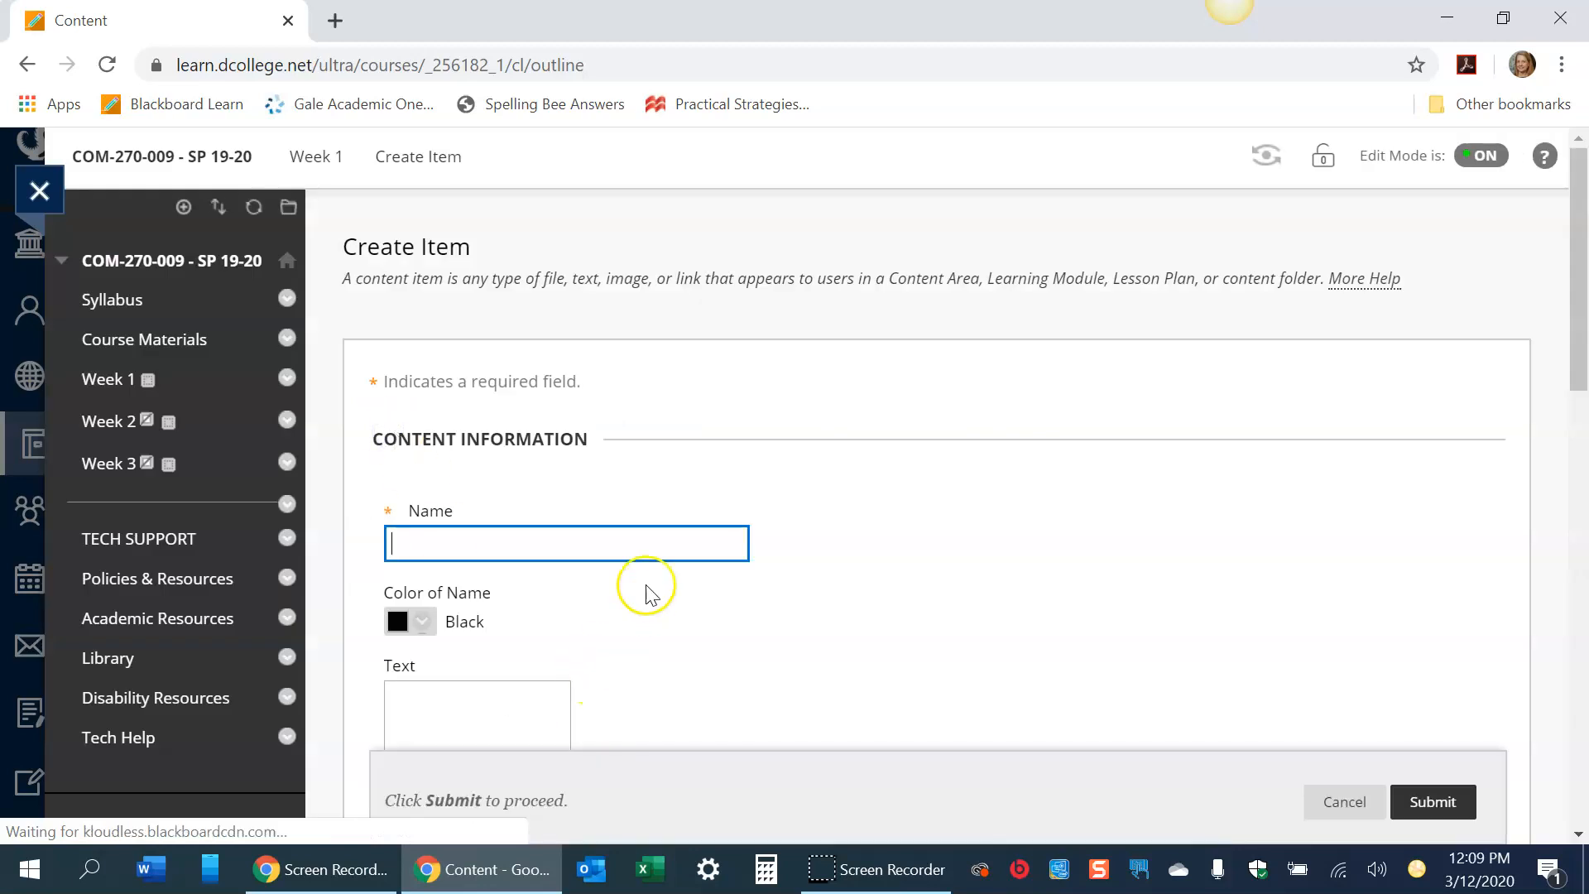
type("Week 1")
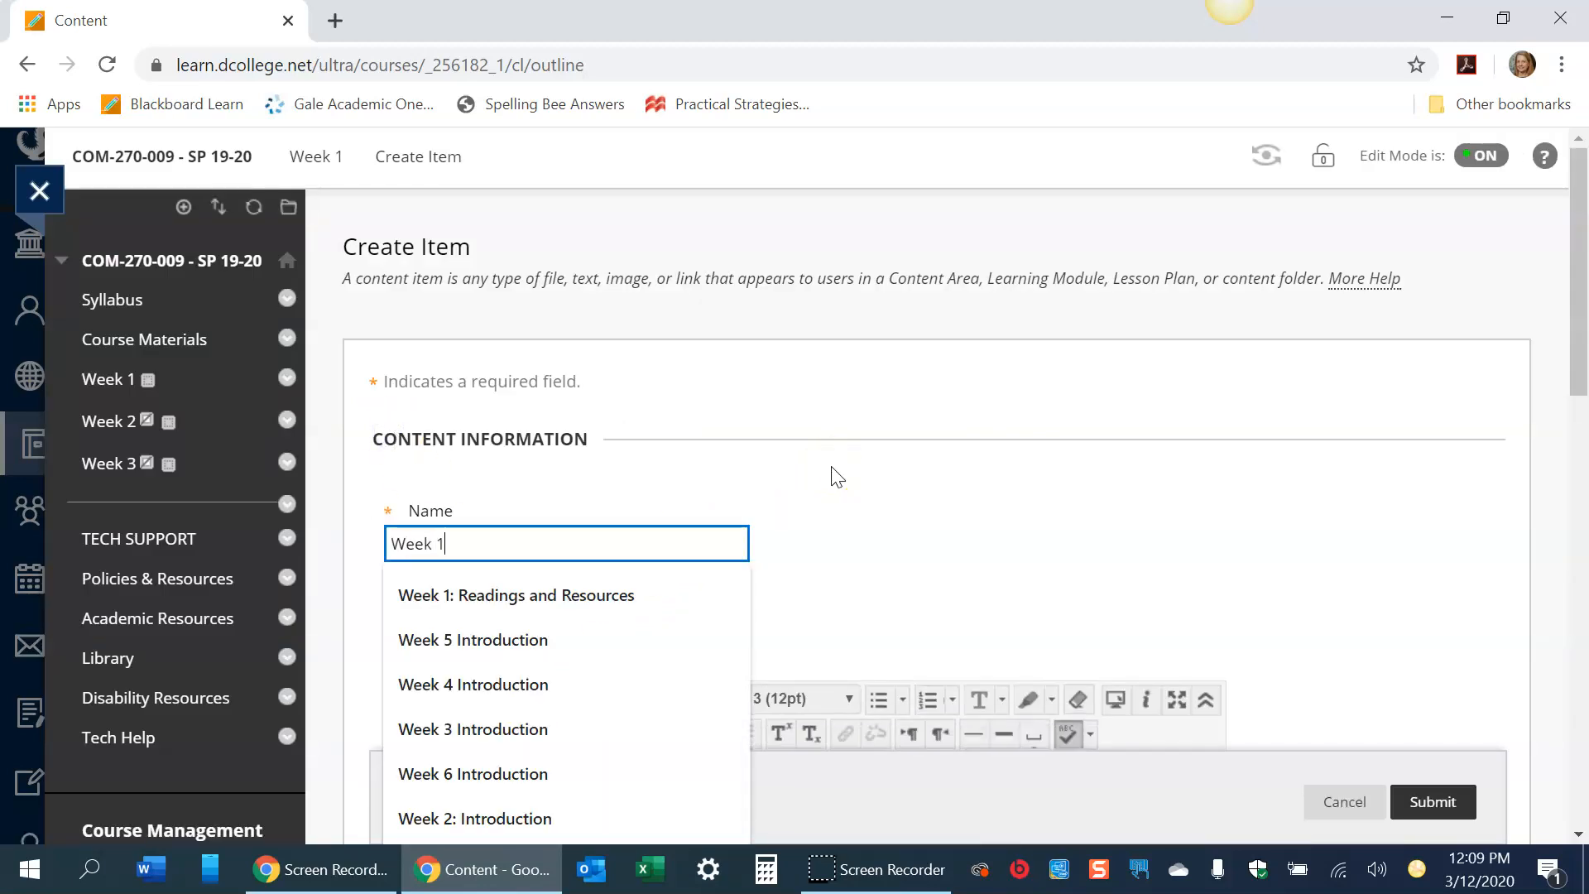
type(" Introduction")
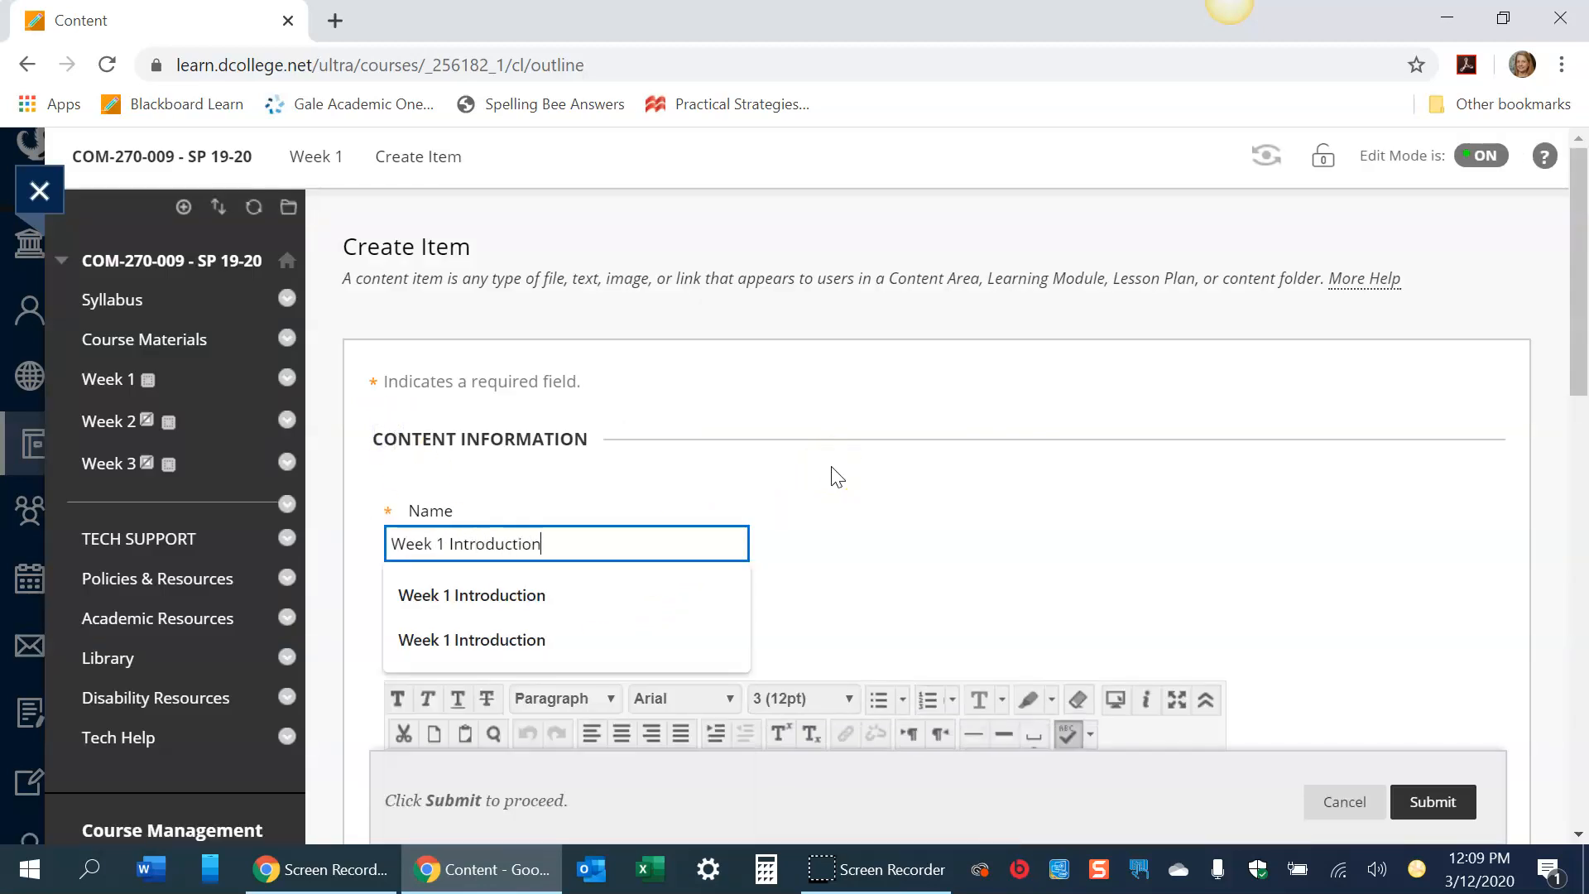
left_click_drag(1580, 282, 1562, 402)
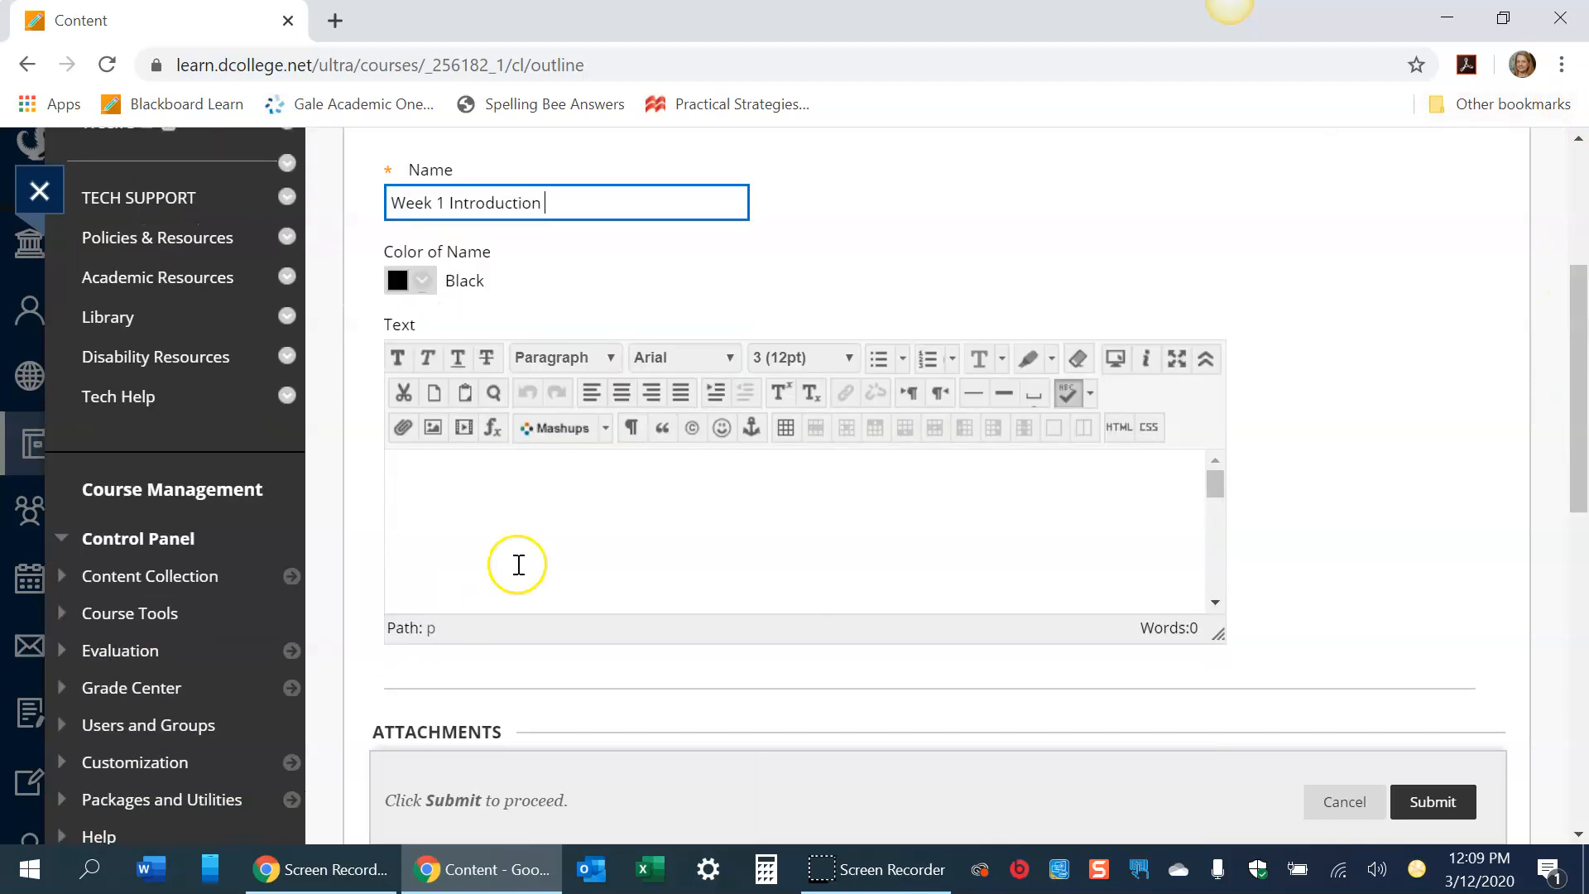
left_click(517, 559)
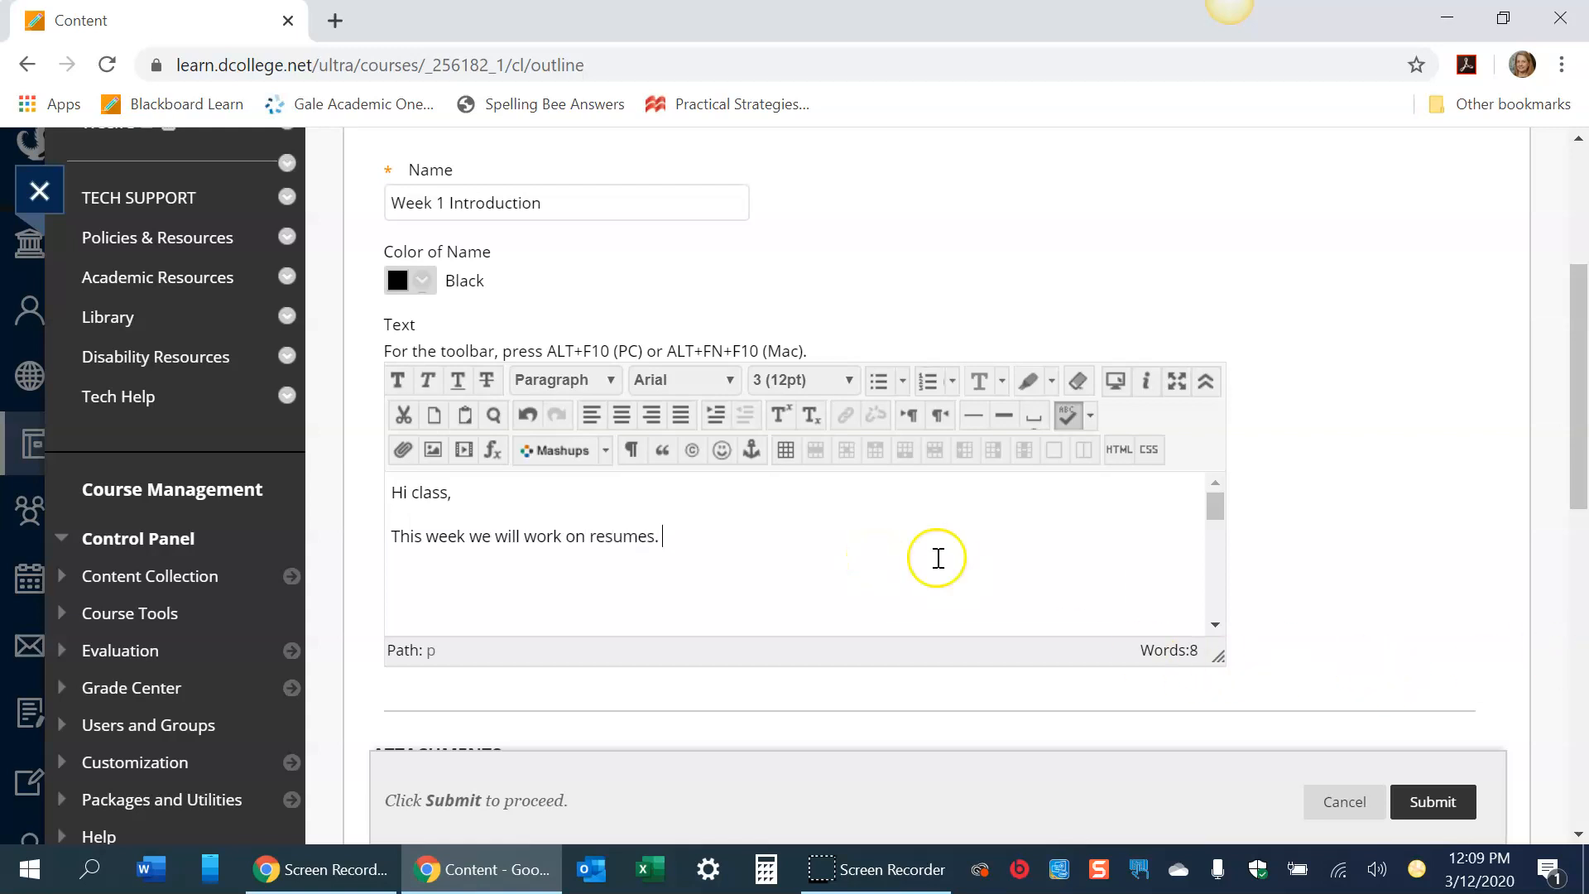
left_click(1433, 802)
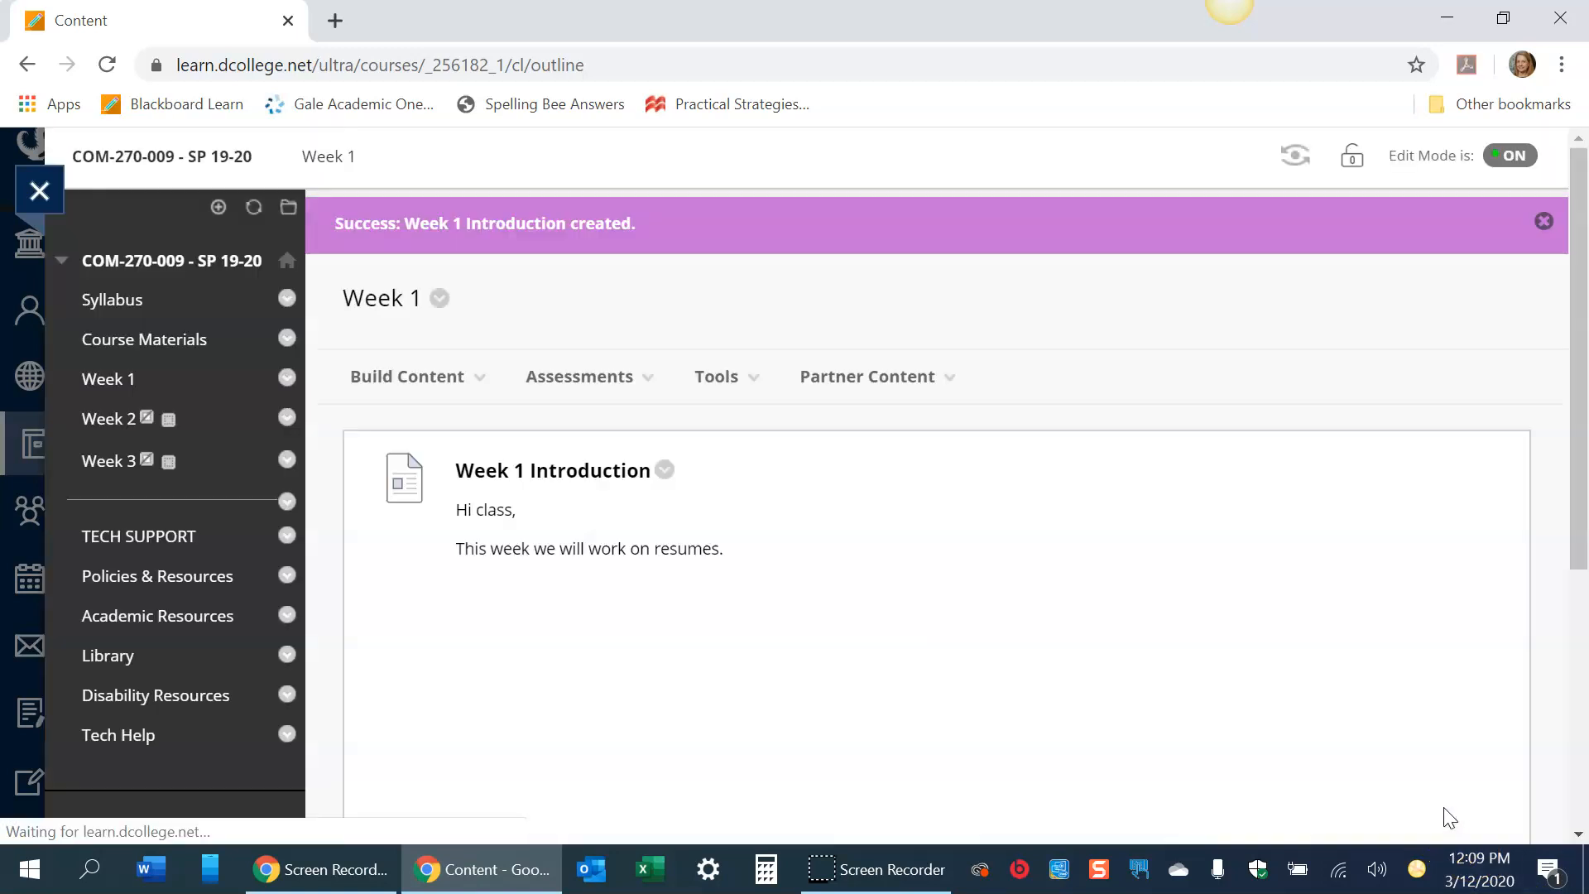
- Copy the Resume Resources folder from Course Materials into the Week 1 content area
left_click(439, 403)
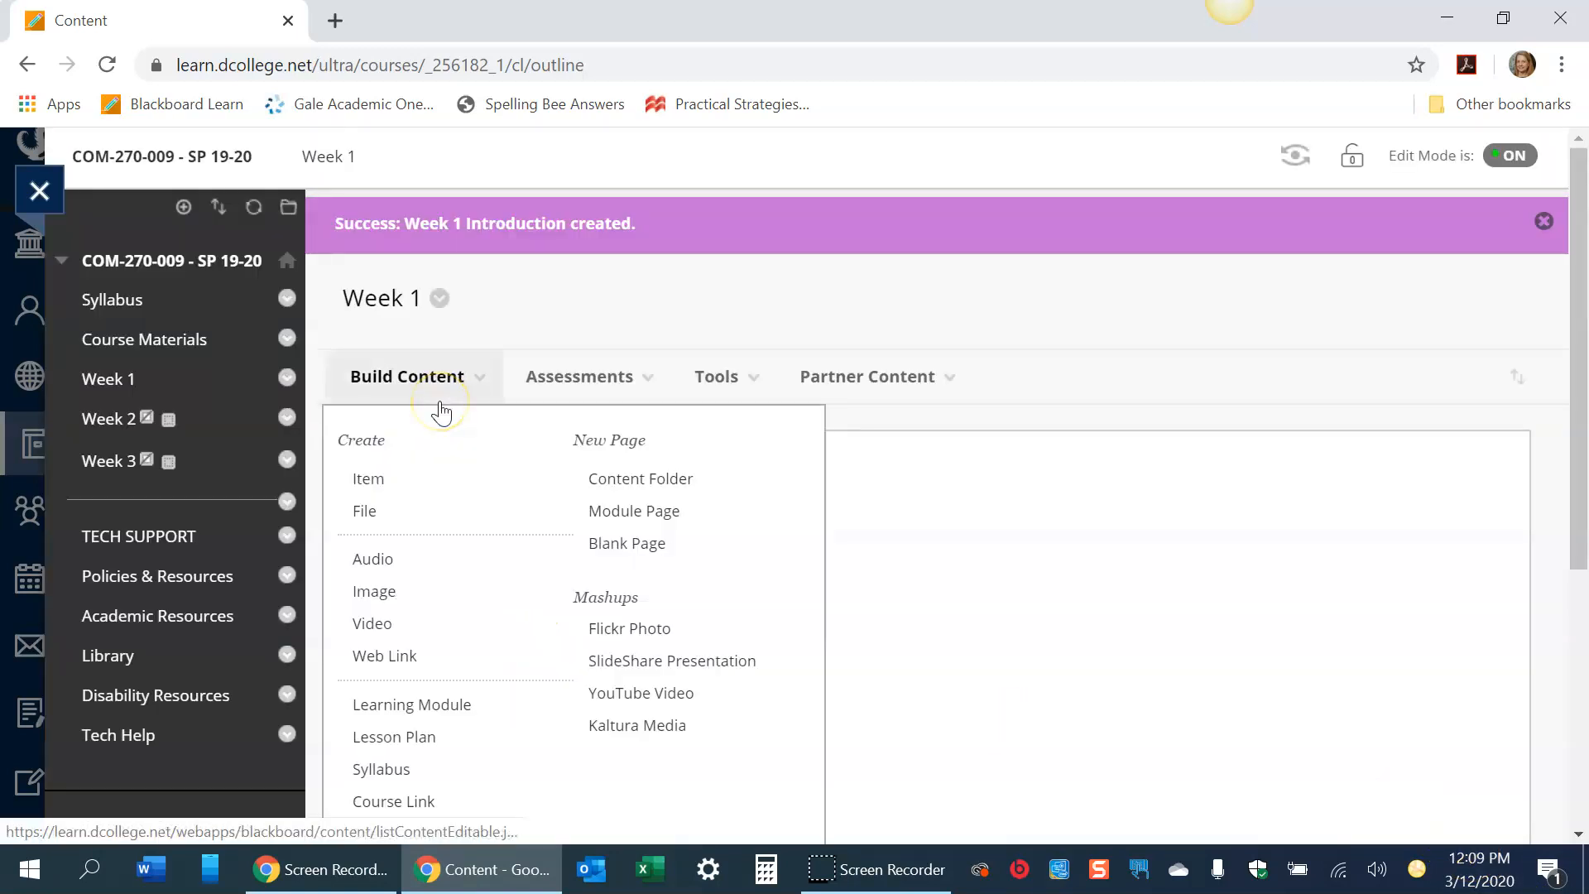
left_click(142, 339)
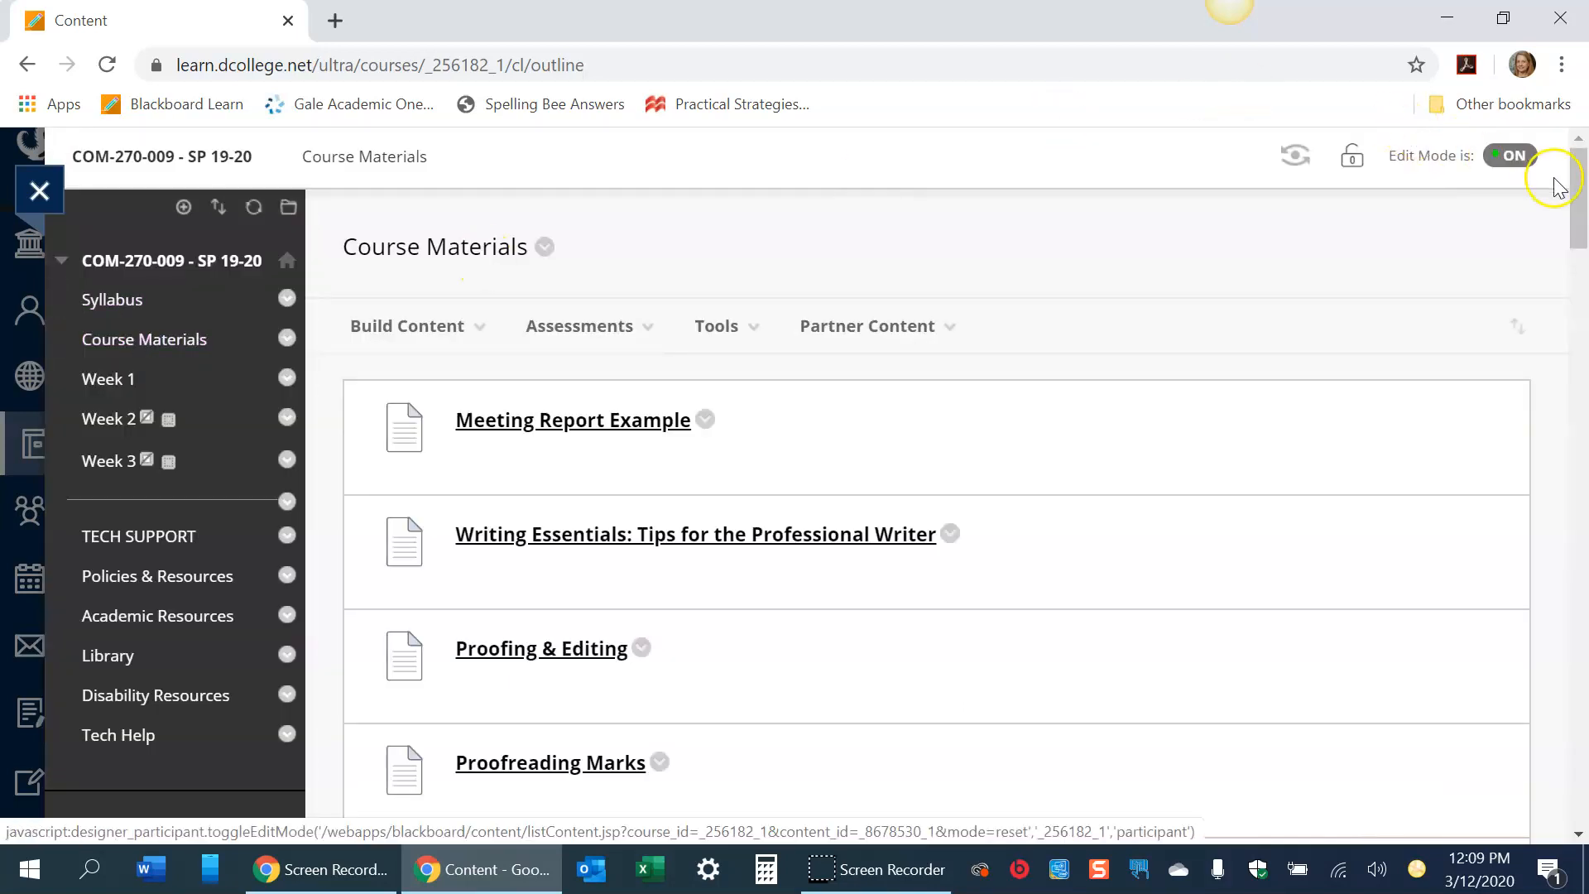
left_click_drag(1577, 207, 1578, 303)
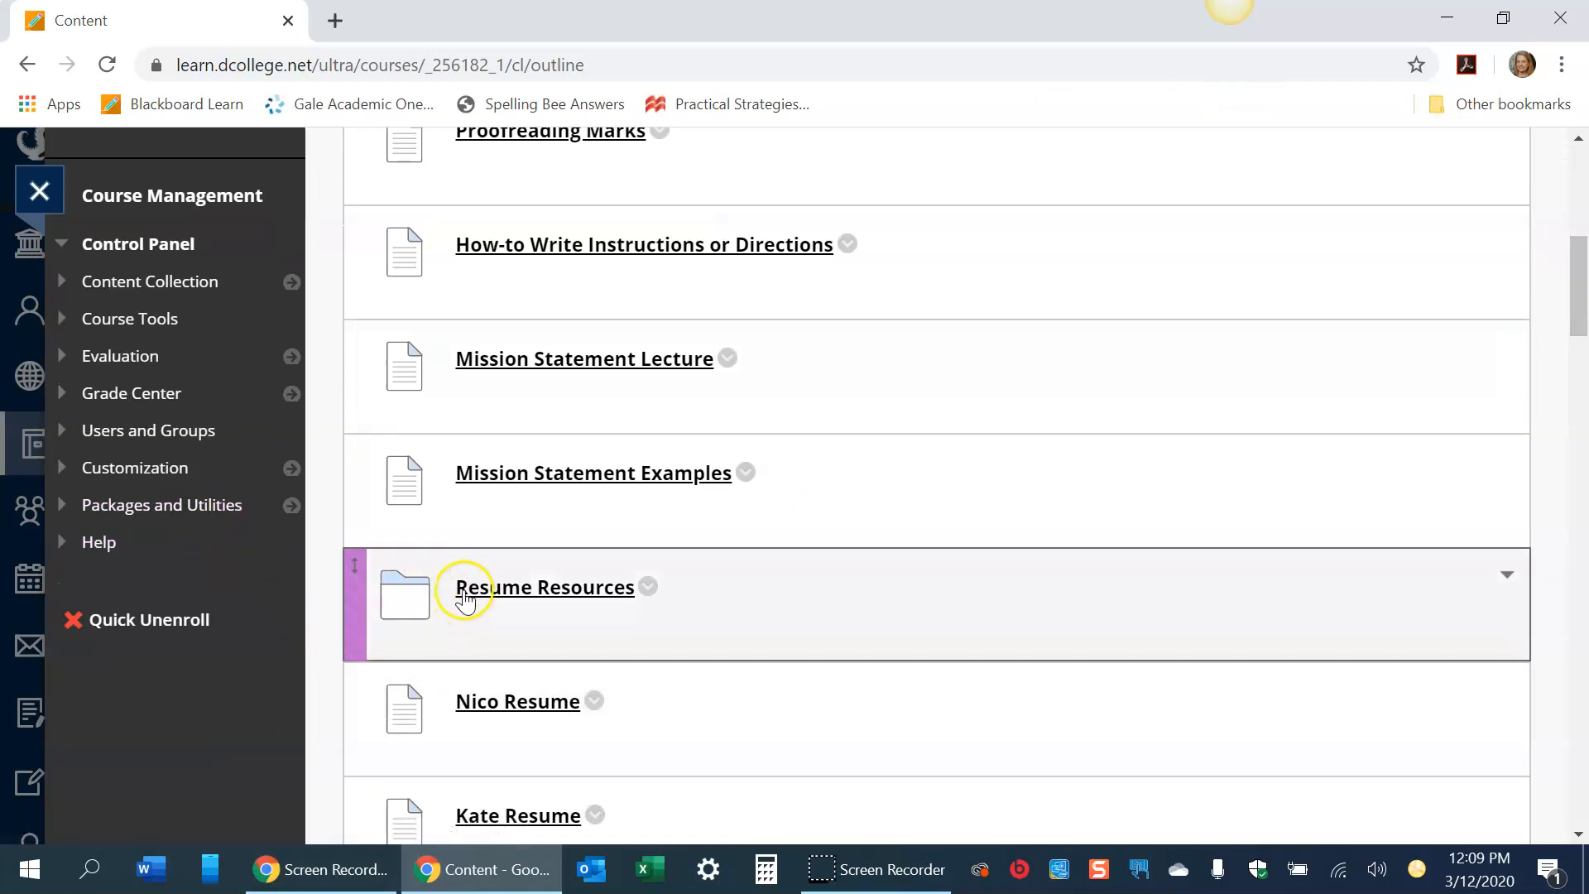
left_click(649, 587)
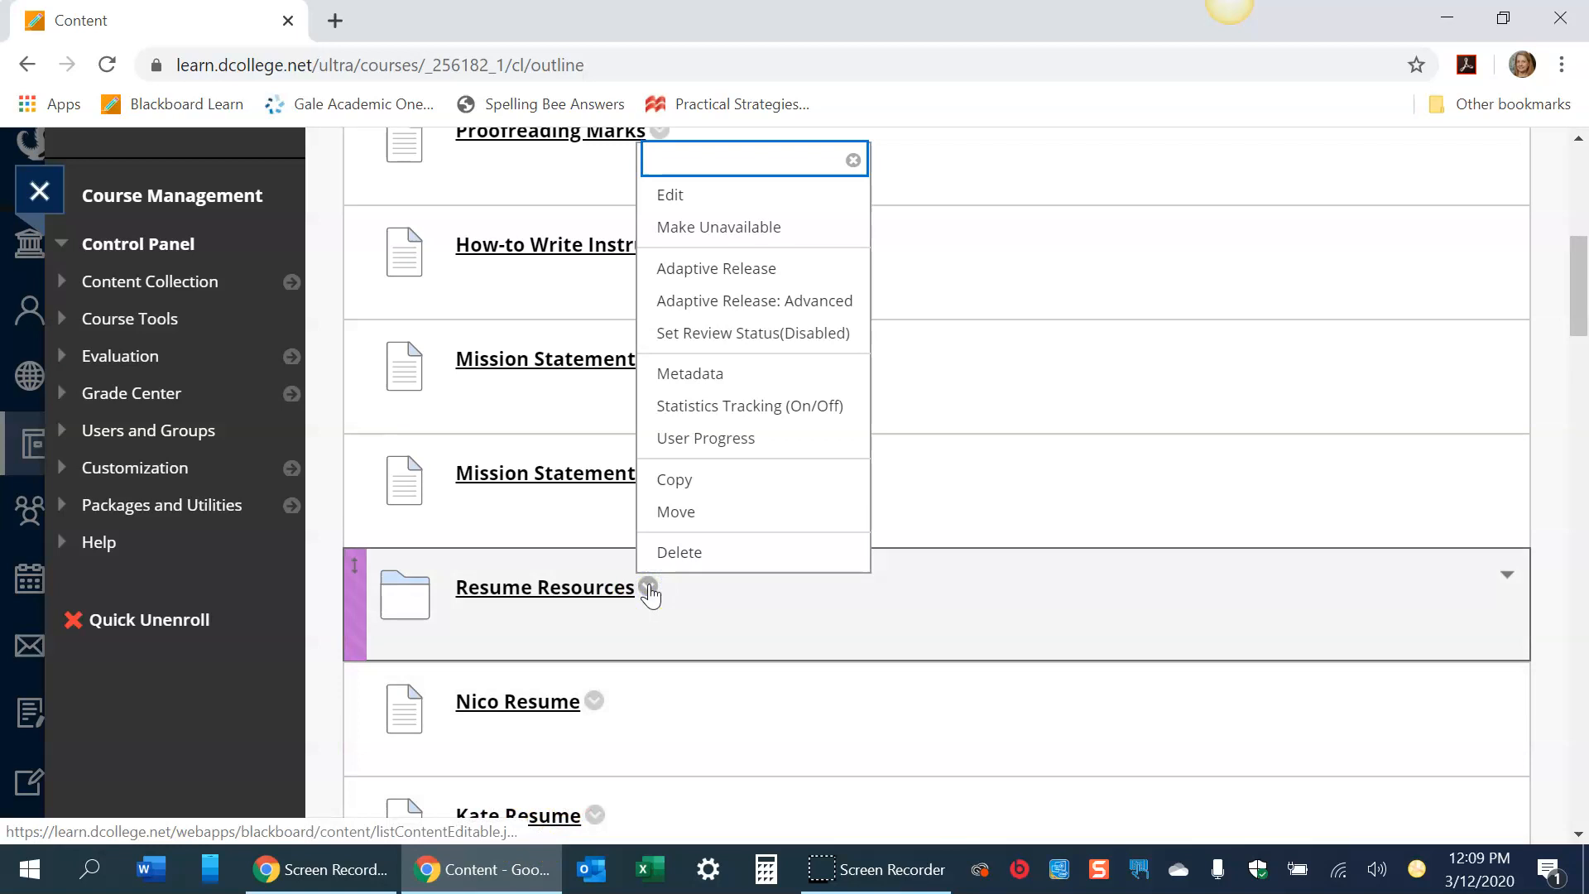
left_click(695, 496)
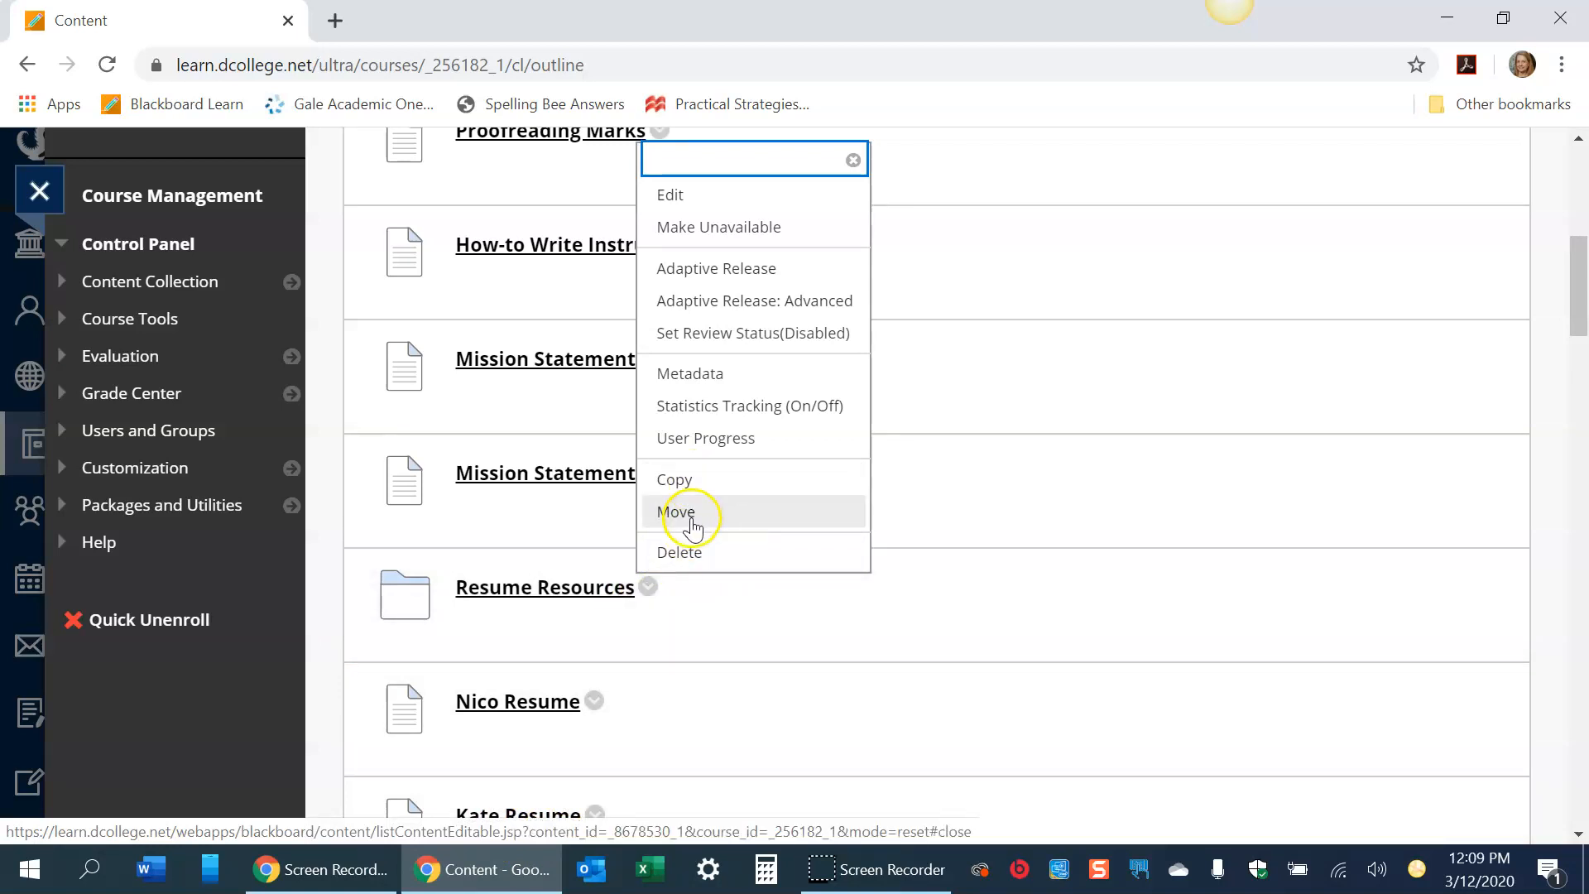
left_click(680, 482)
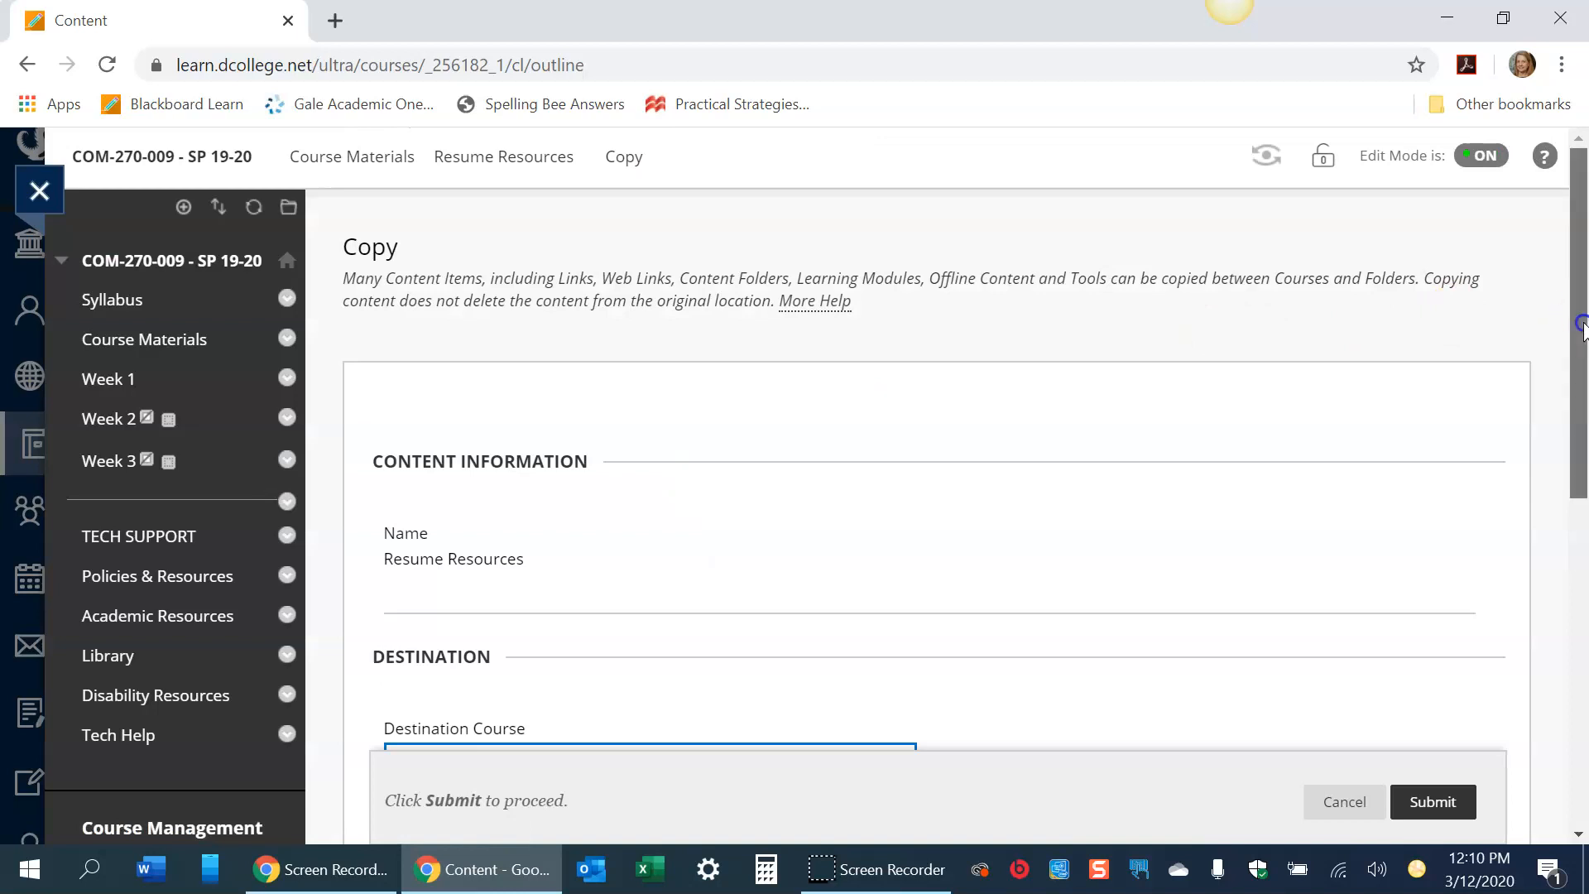
left_click_drag(1576, 319, 1577, 522)
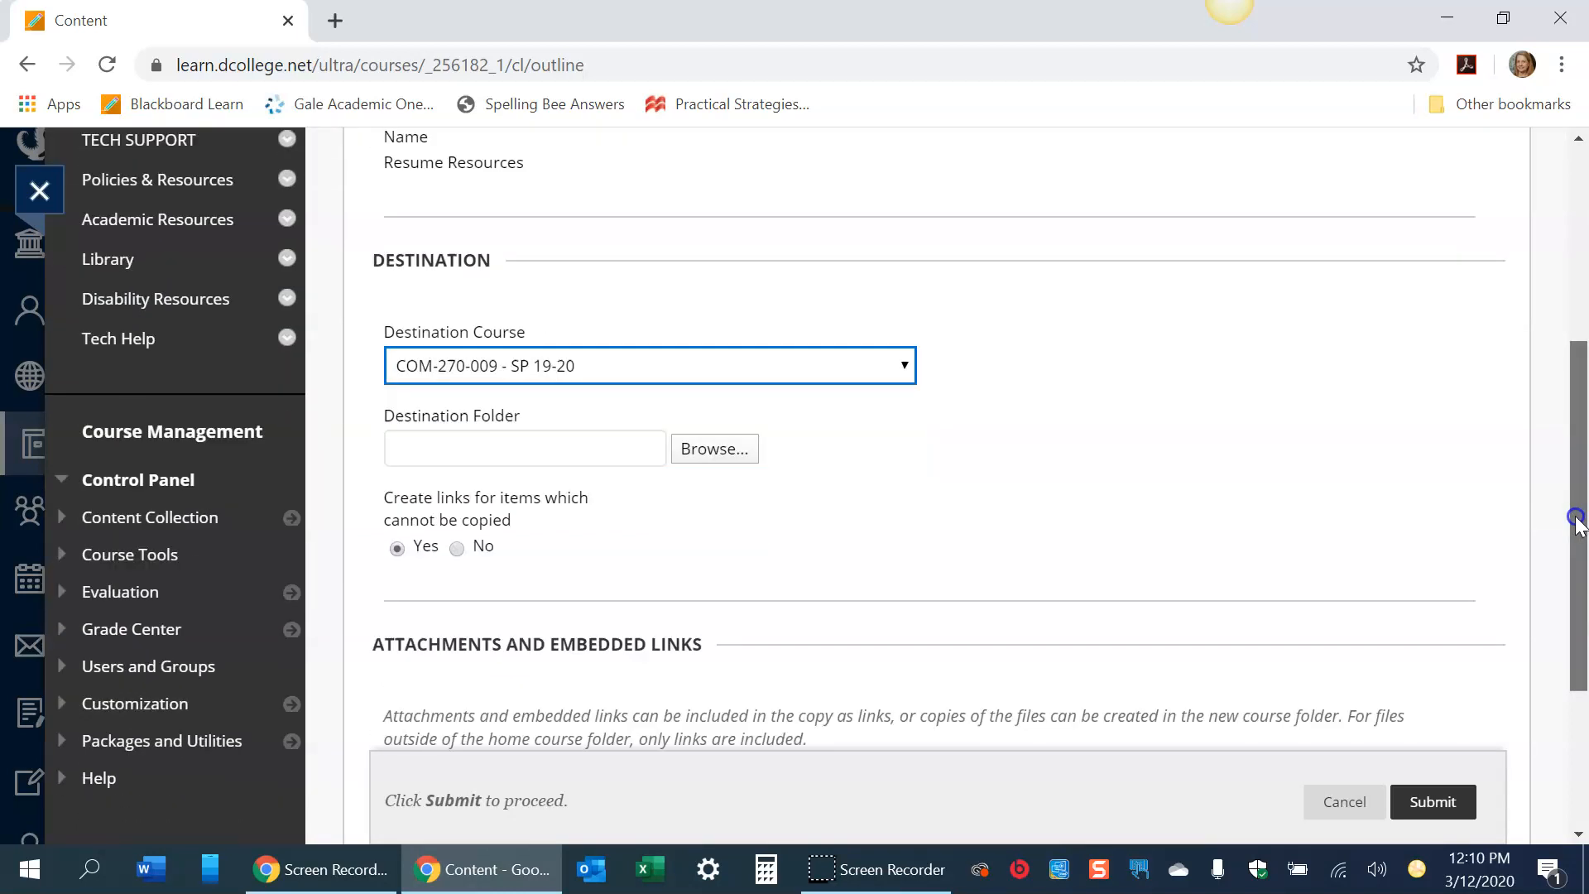
left_click(700, 458)
left_click(676, 324)
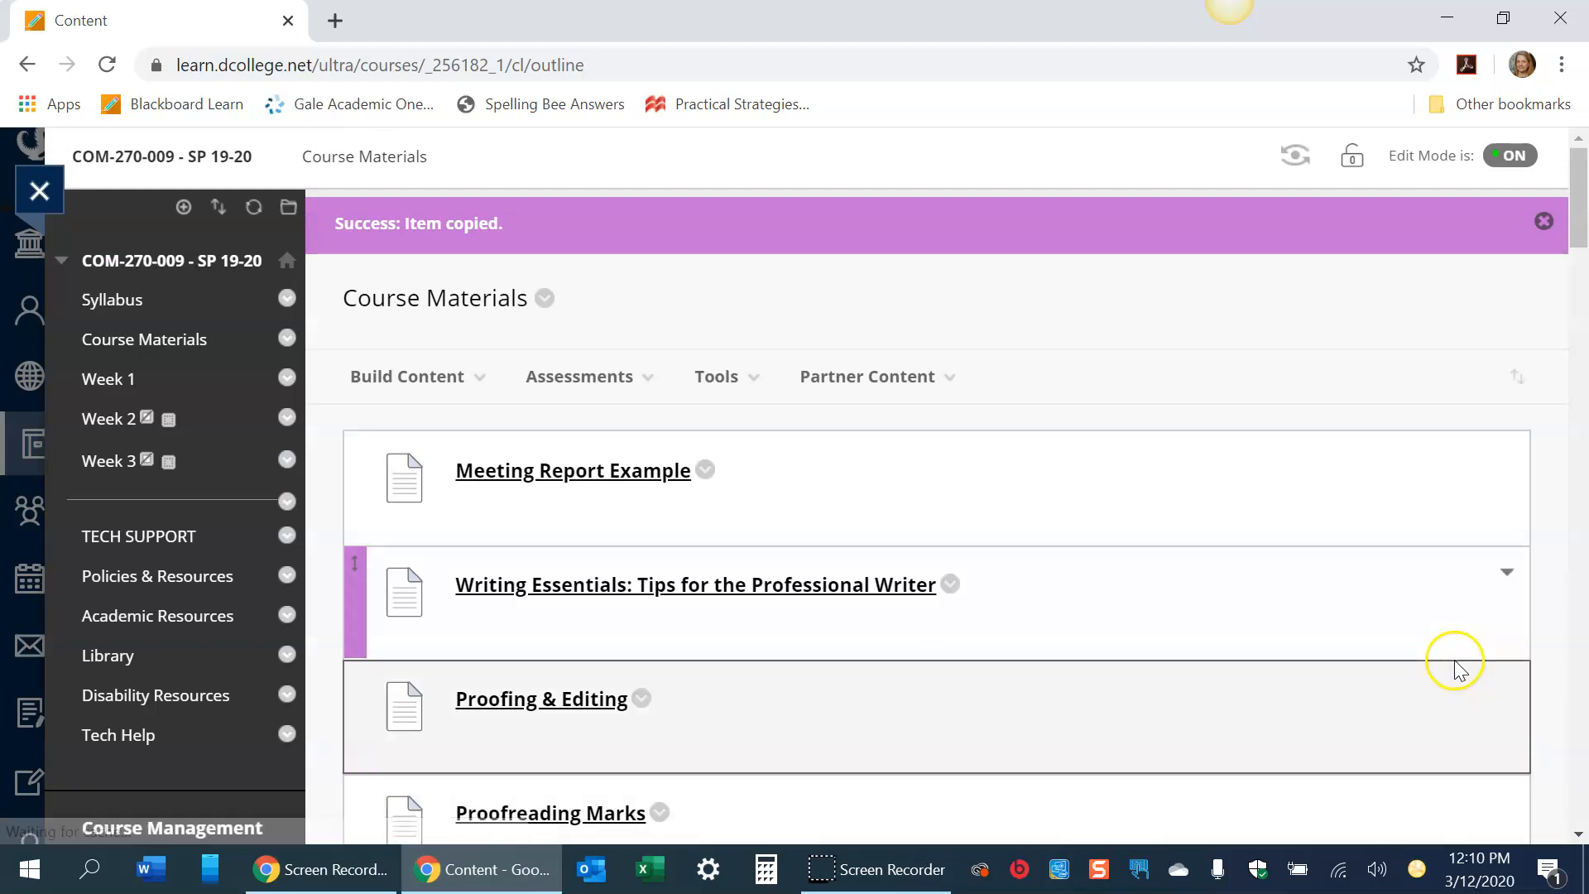
- In Week 1, start a new assignment named Week 1 - Resume Assignment
left_click(105, 381)
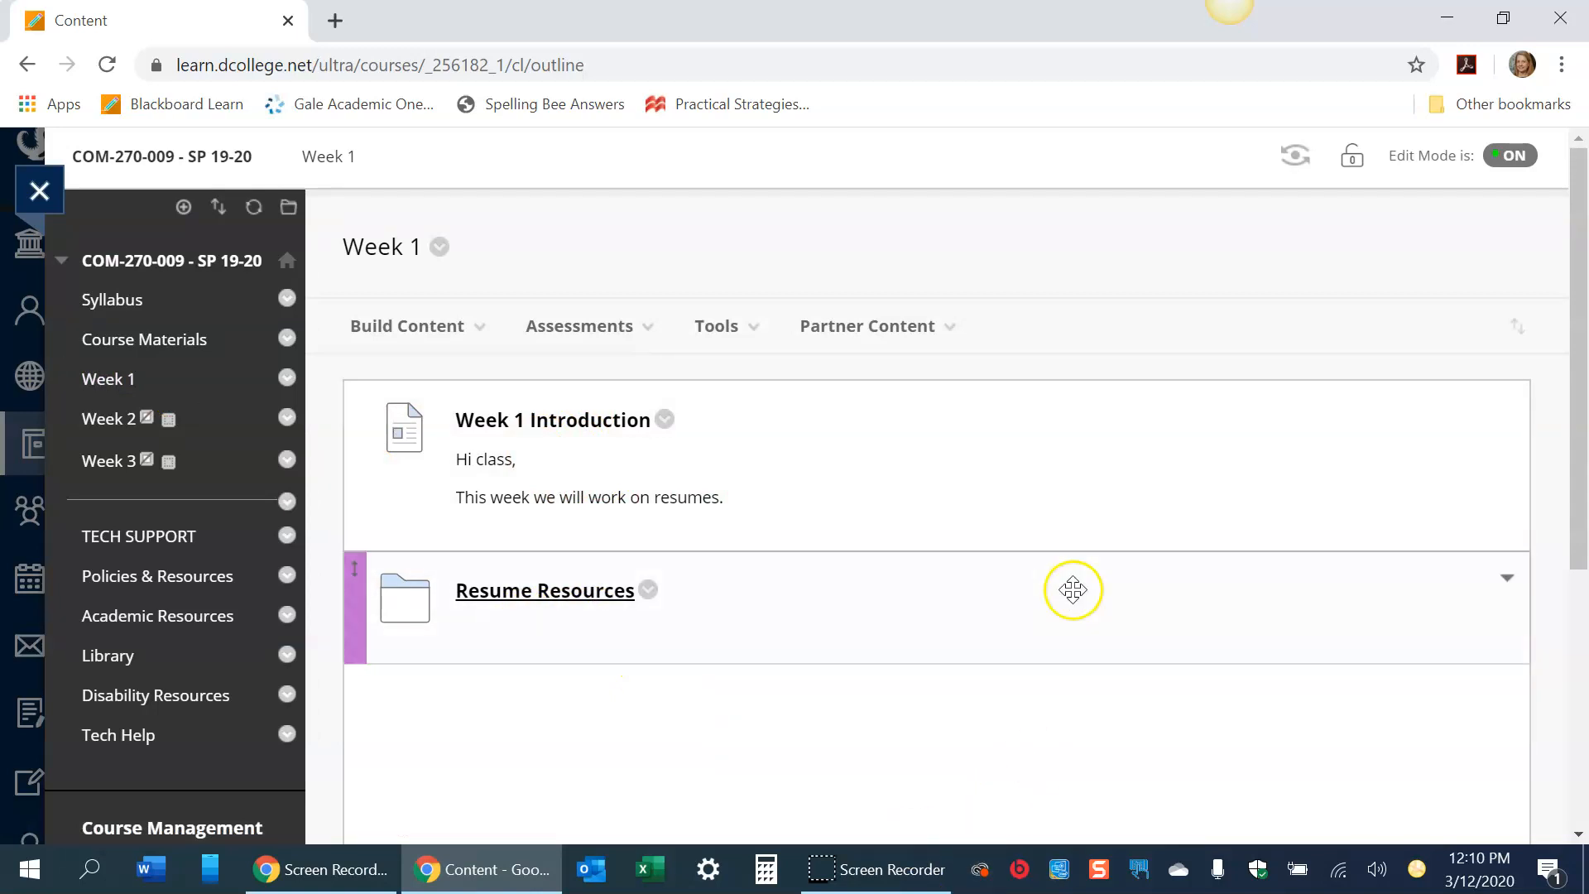
left_click(755, 329)
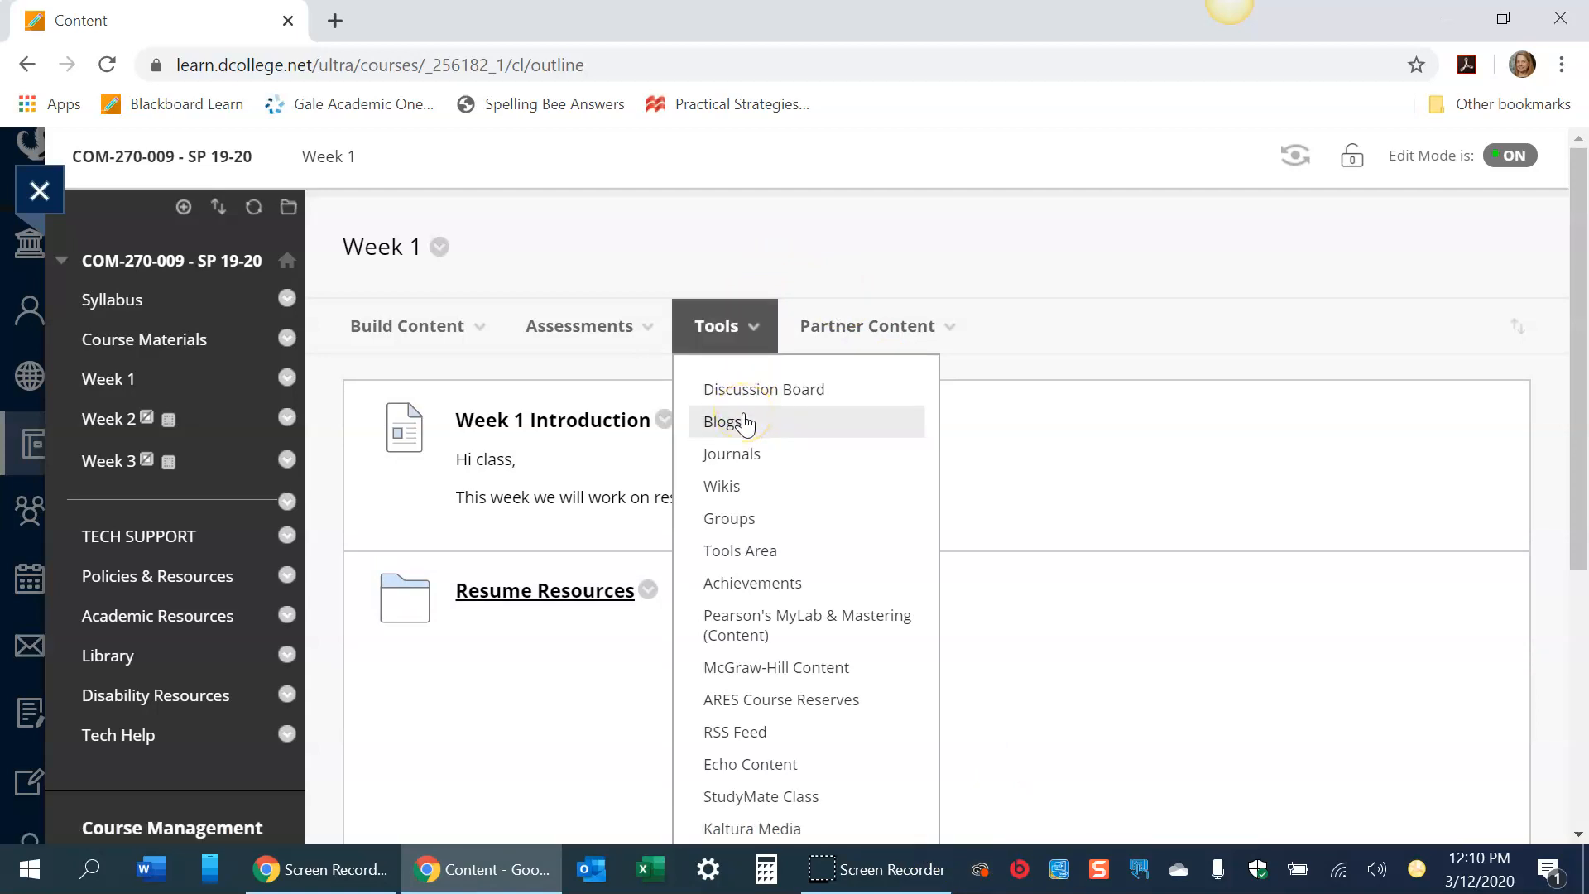
left_click(623, 336)
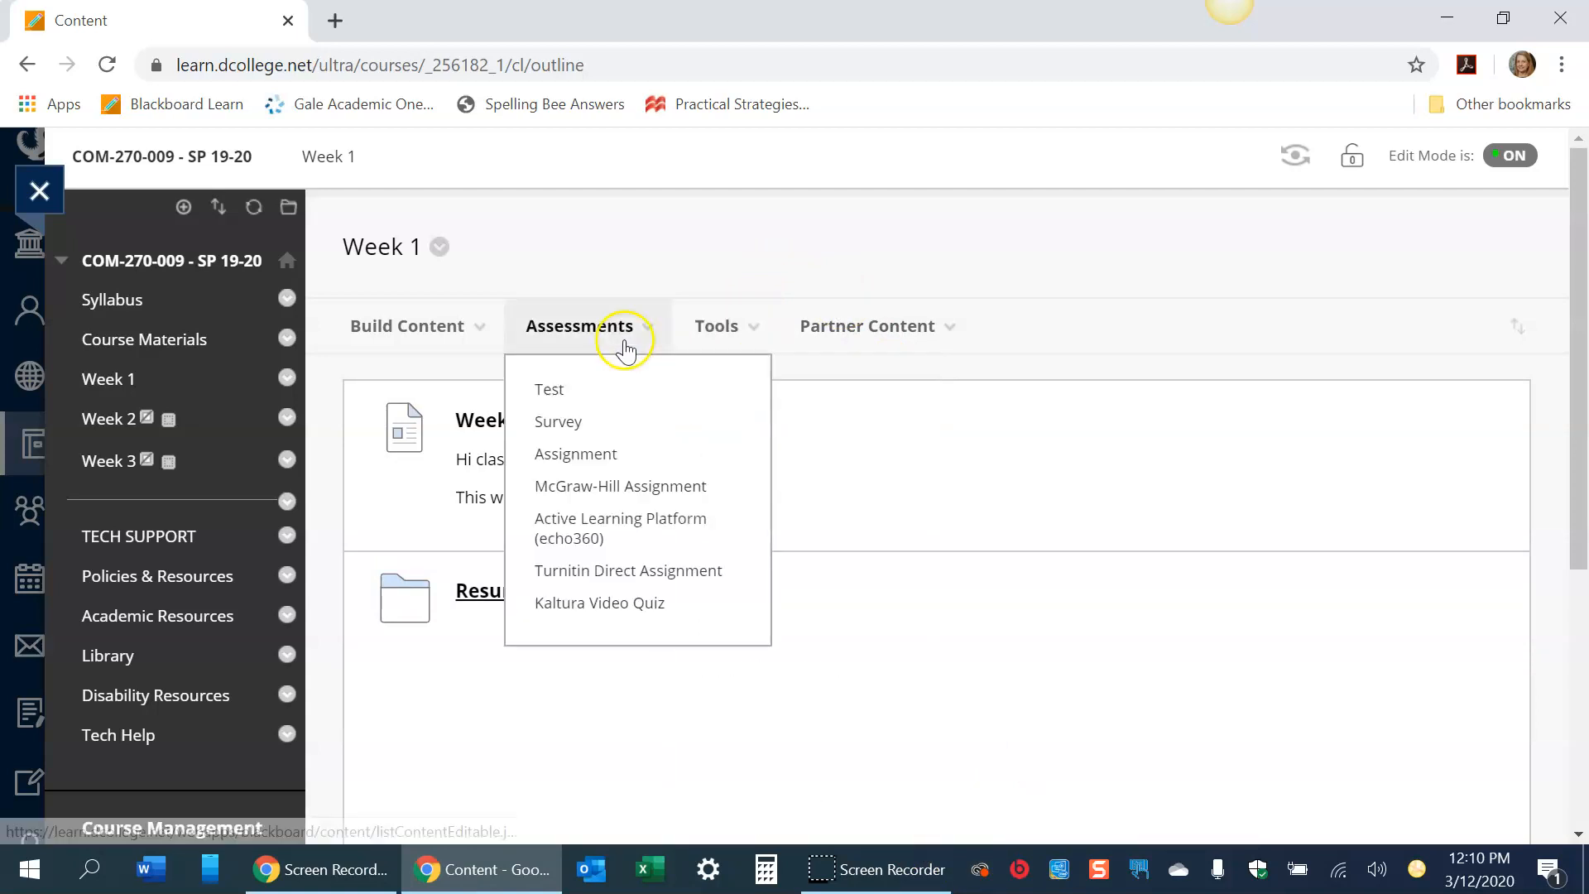
left_click(589, 452)
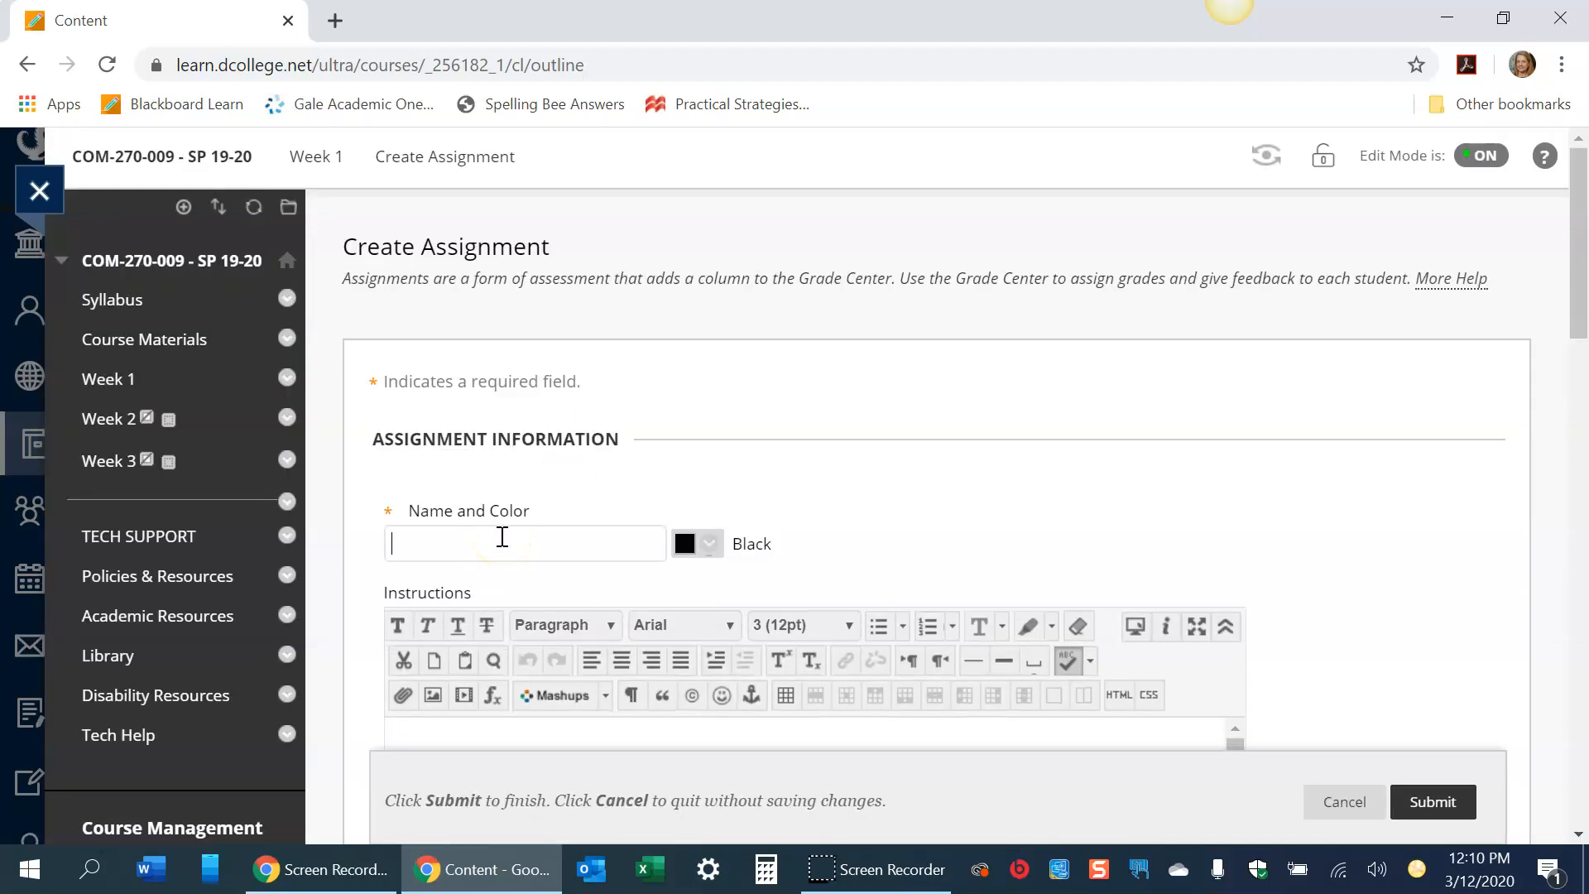
left_click(501, 538)
type("Week 1")
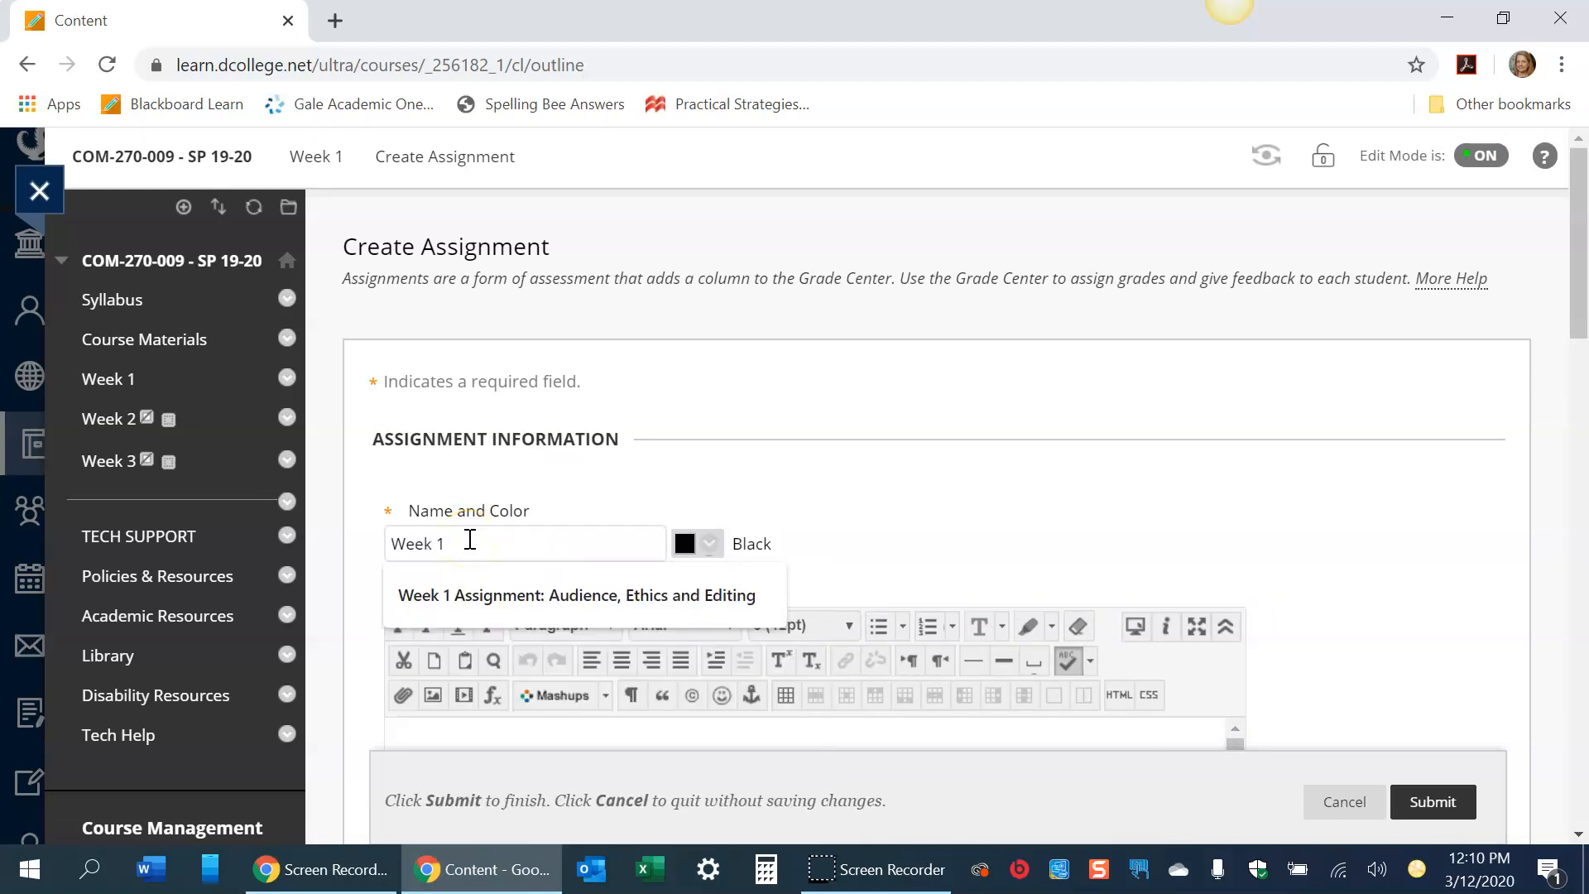
type(" - Resume Assignment")
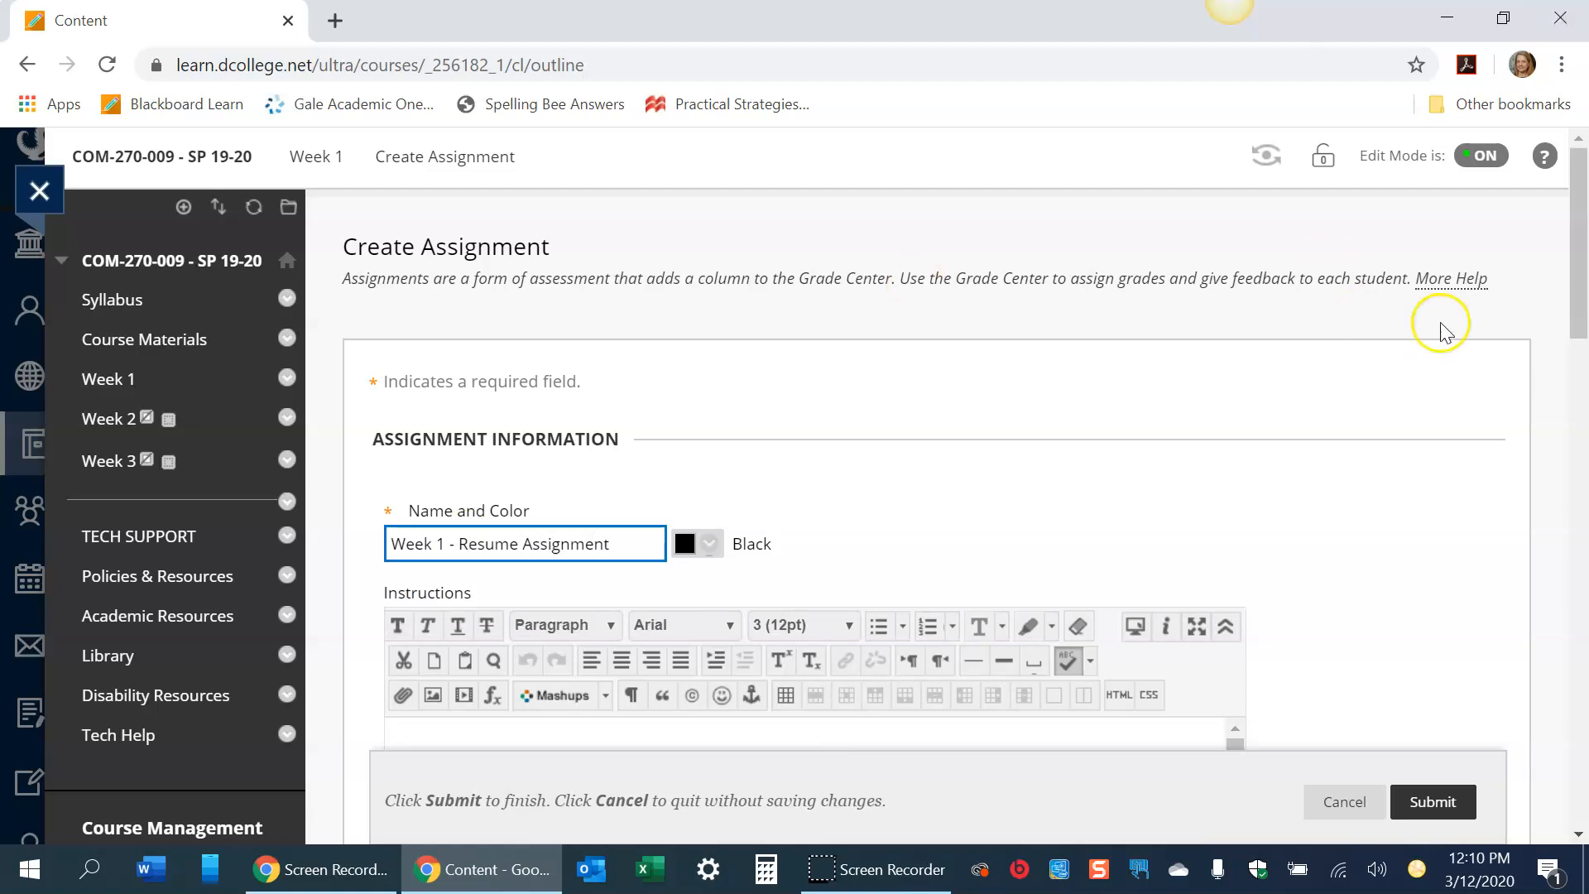
- Enter "Add directions" as the assignment instructions and set Points Possible to 50
left_click_drag(1577, 267, 1562, 398)
left_click(596, 356)
type("Add directions")
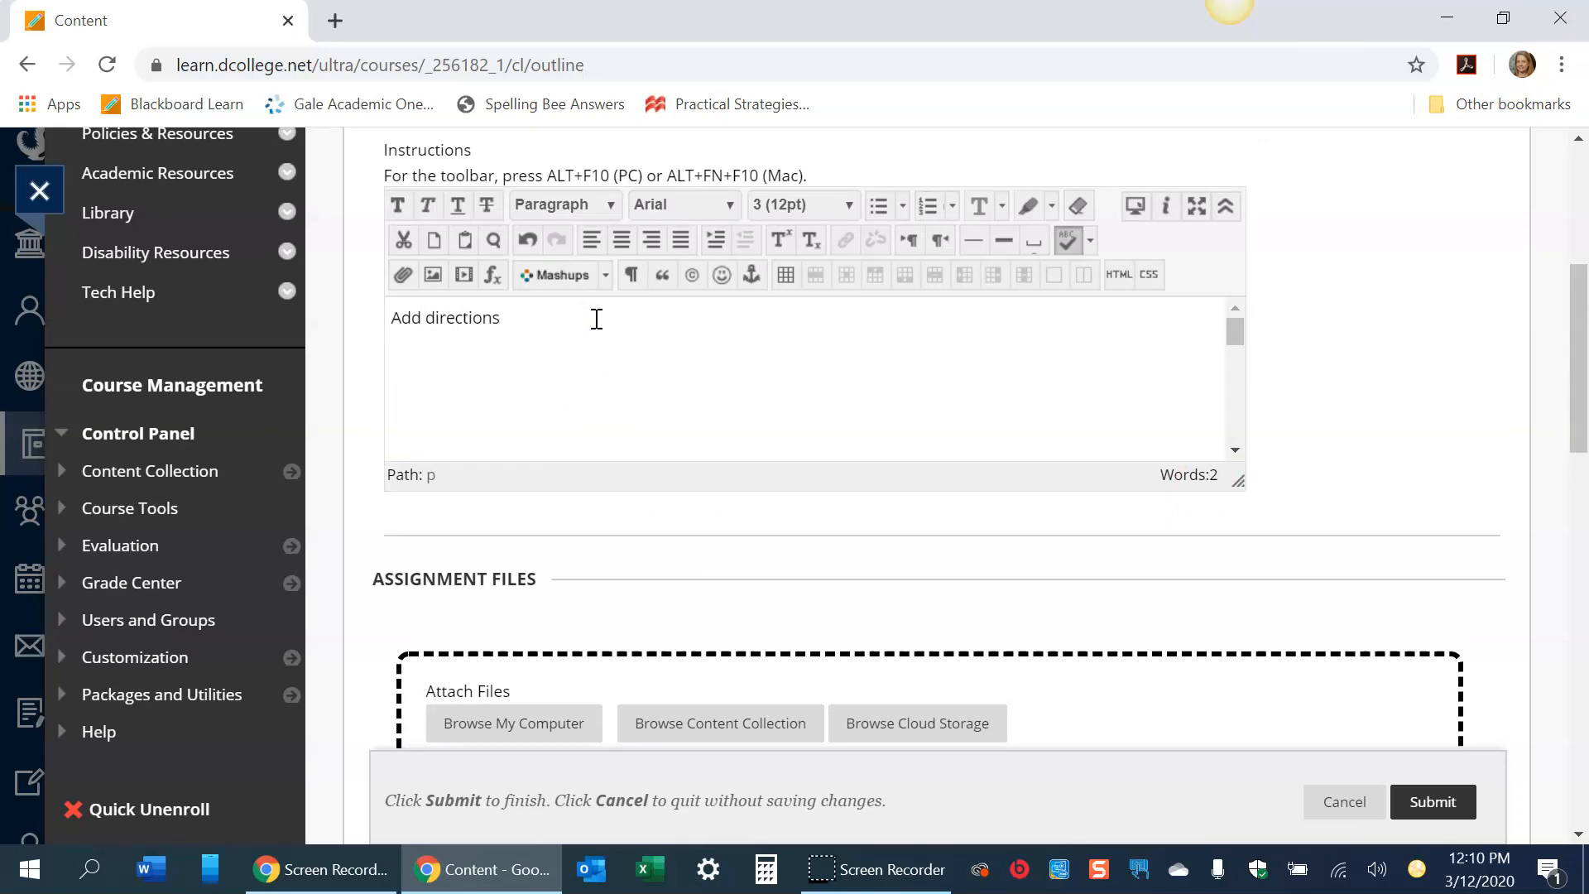
left_click_drag(1578, 431, 1578, 577)
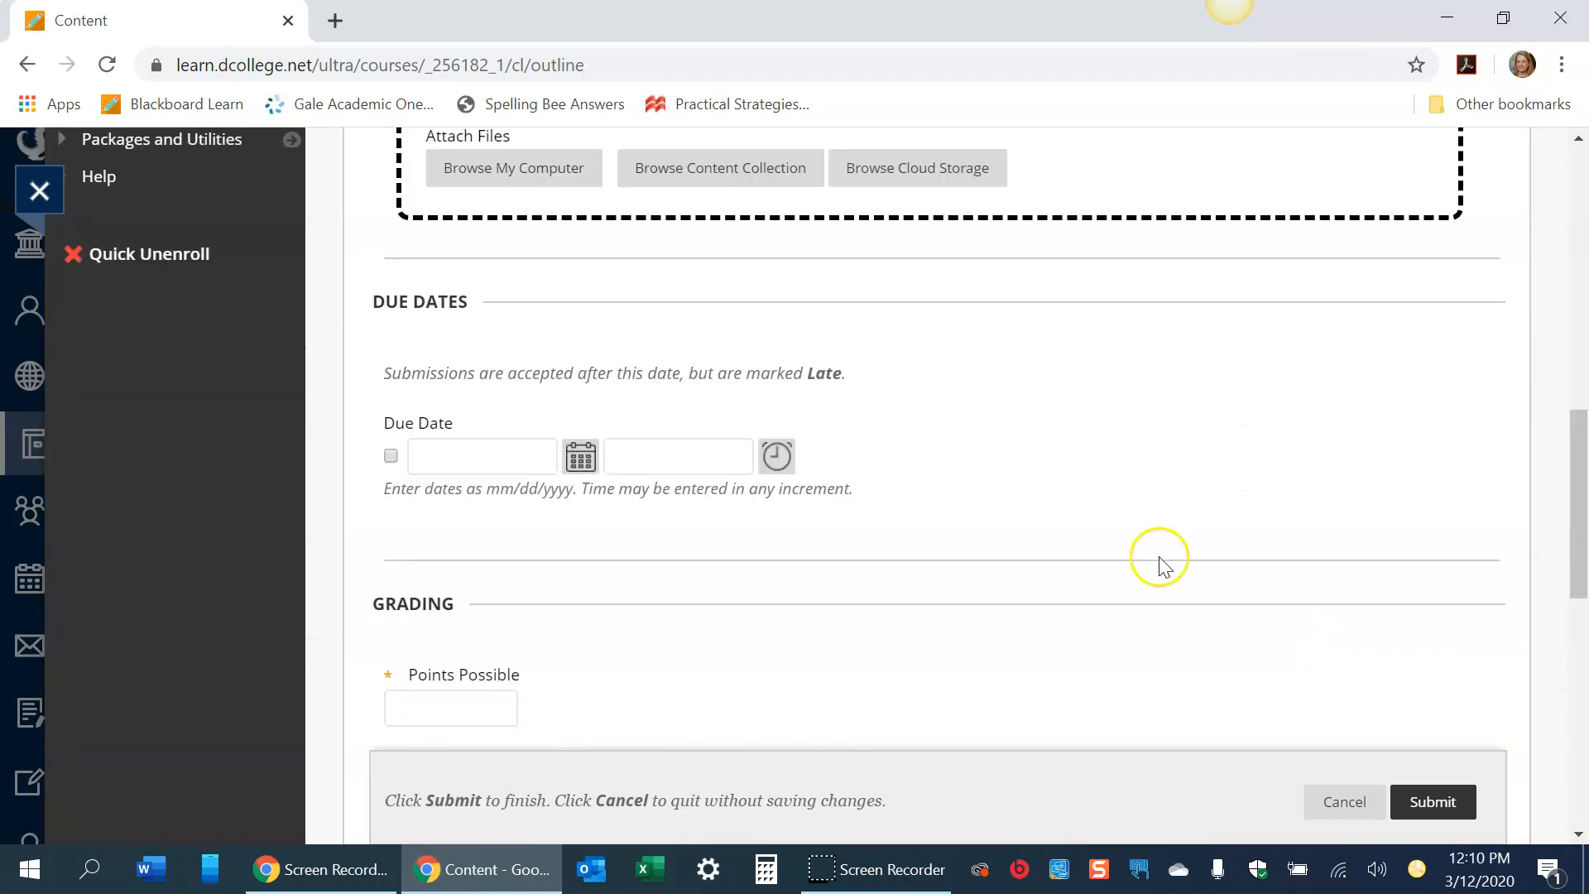
left_click(396, 709)
type("50")
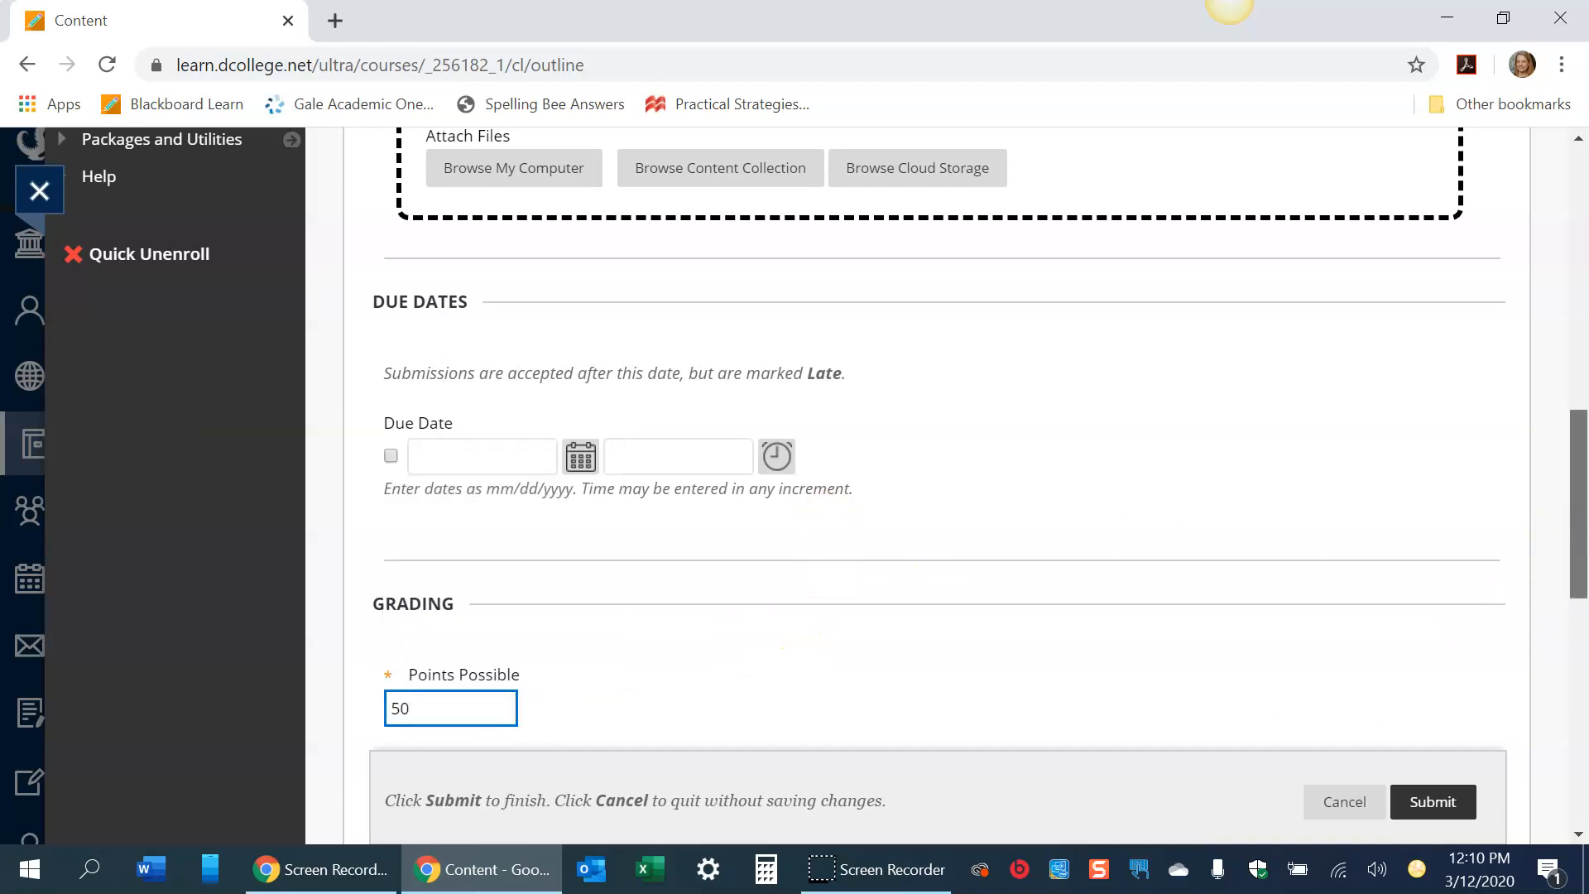
- Check the submission details, keeping a single attempt, and submit the assignment
left_click_drag(1579, 519, 1579, 675)
left_click(472, 296)
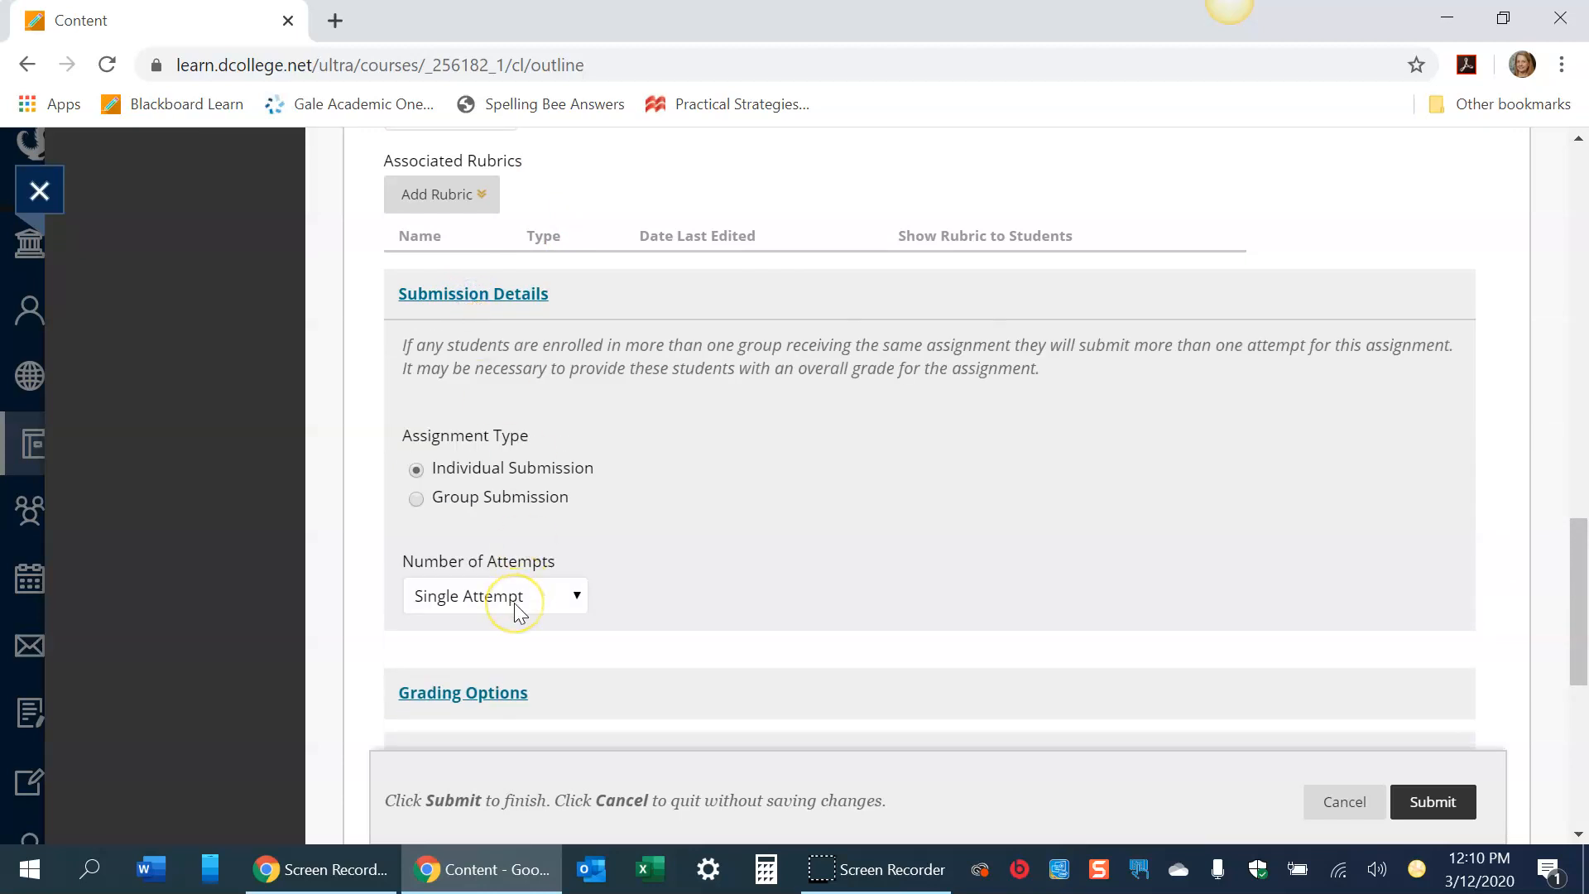
left_click(581, 598)
left_click(638, 585)
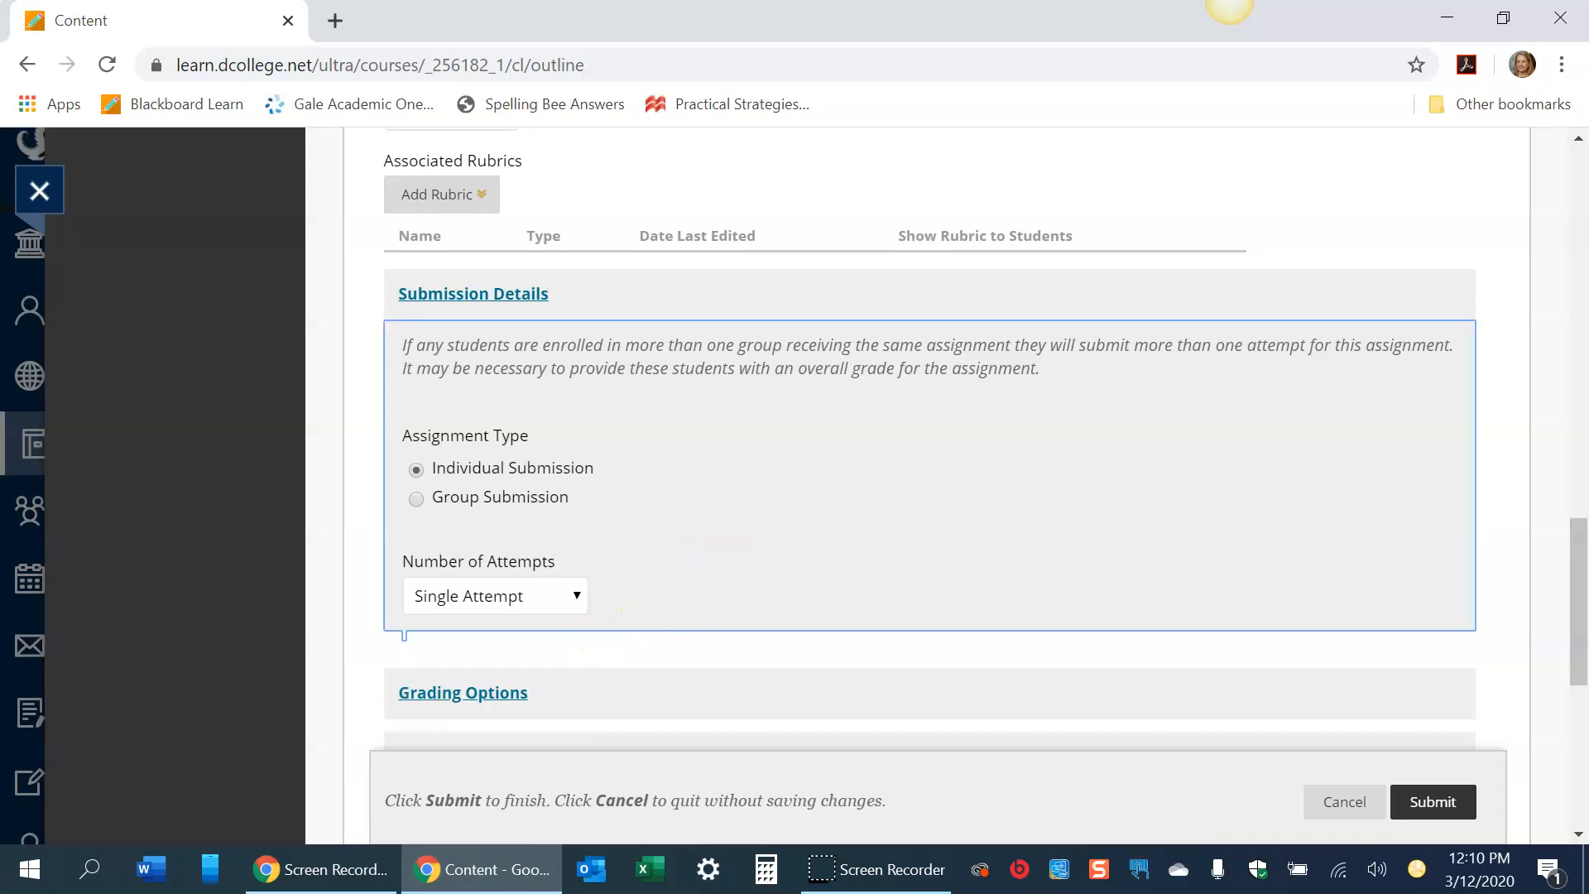
left_click_drag(1579, 604, 1578, 670)
left_click(1447, 811)
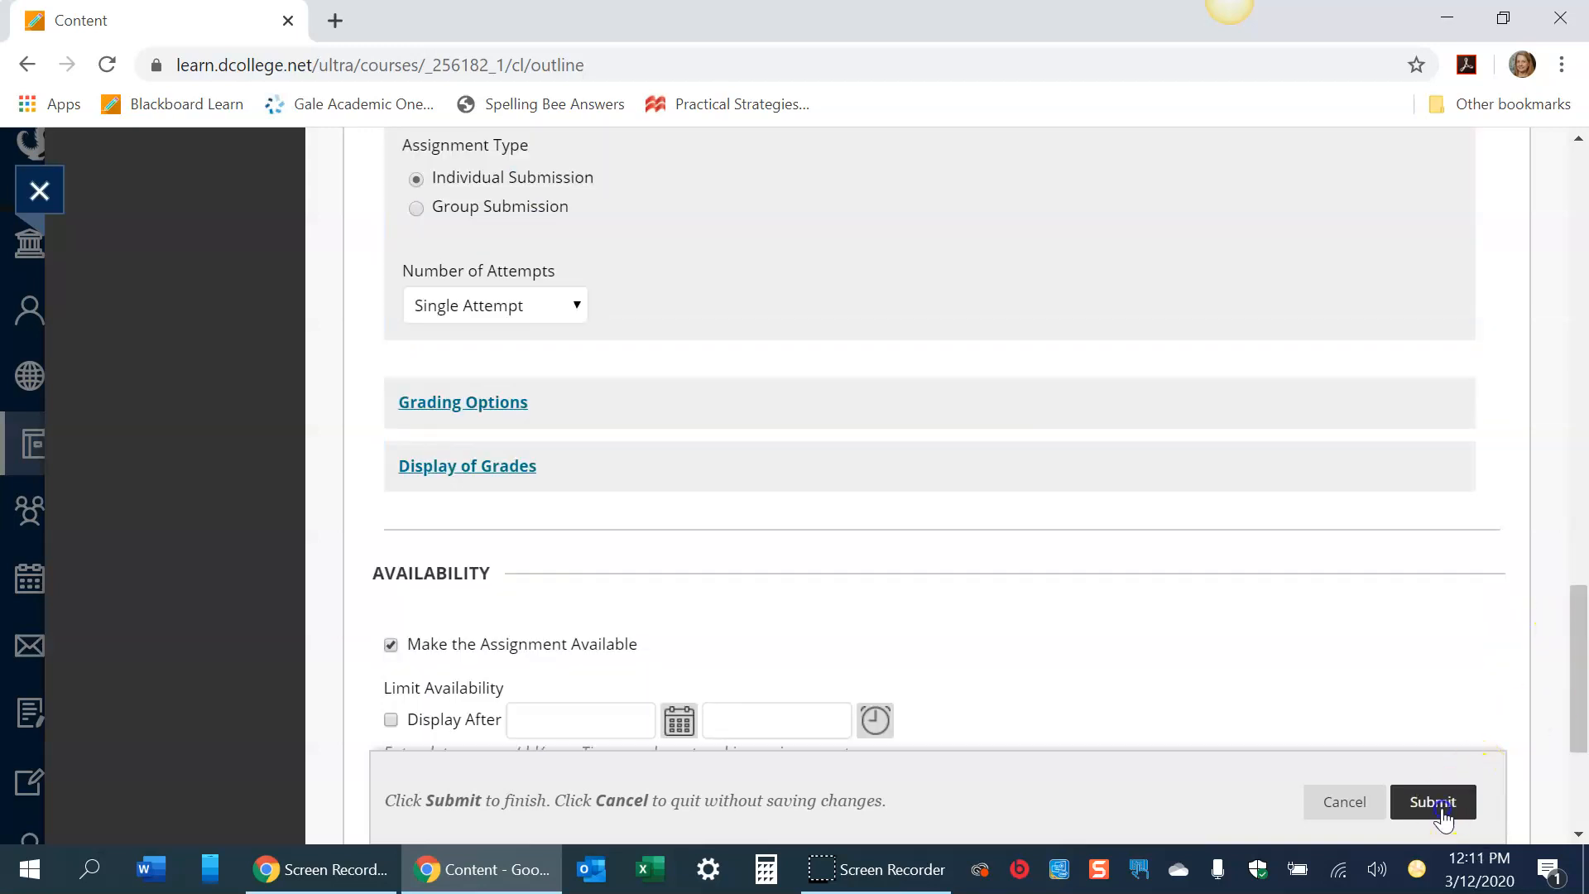
scroll(1170, 521, "down", 2)
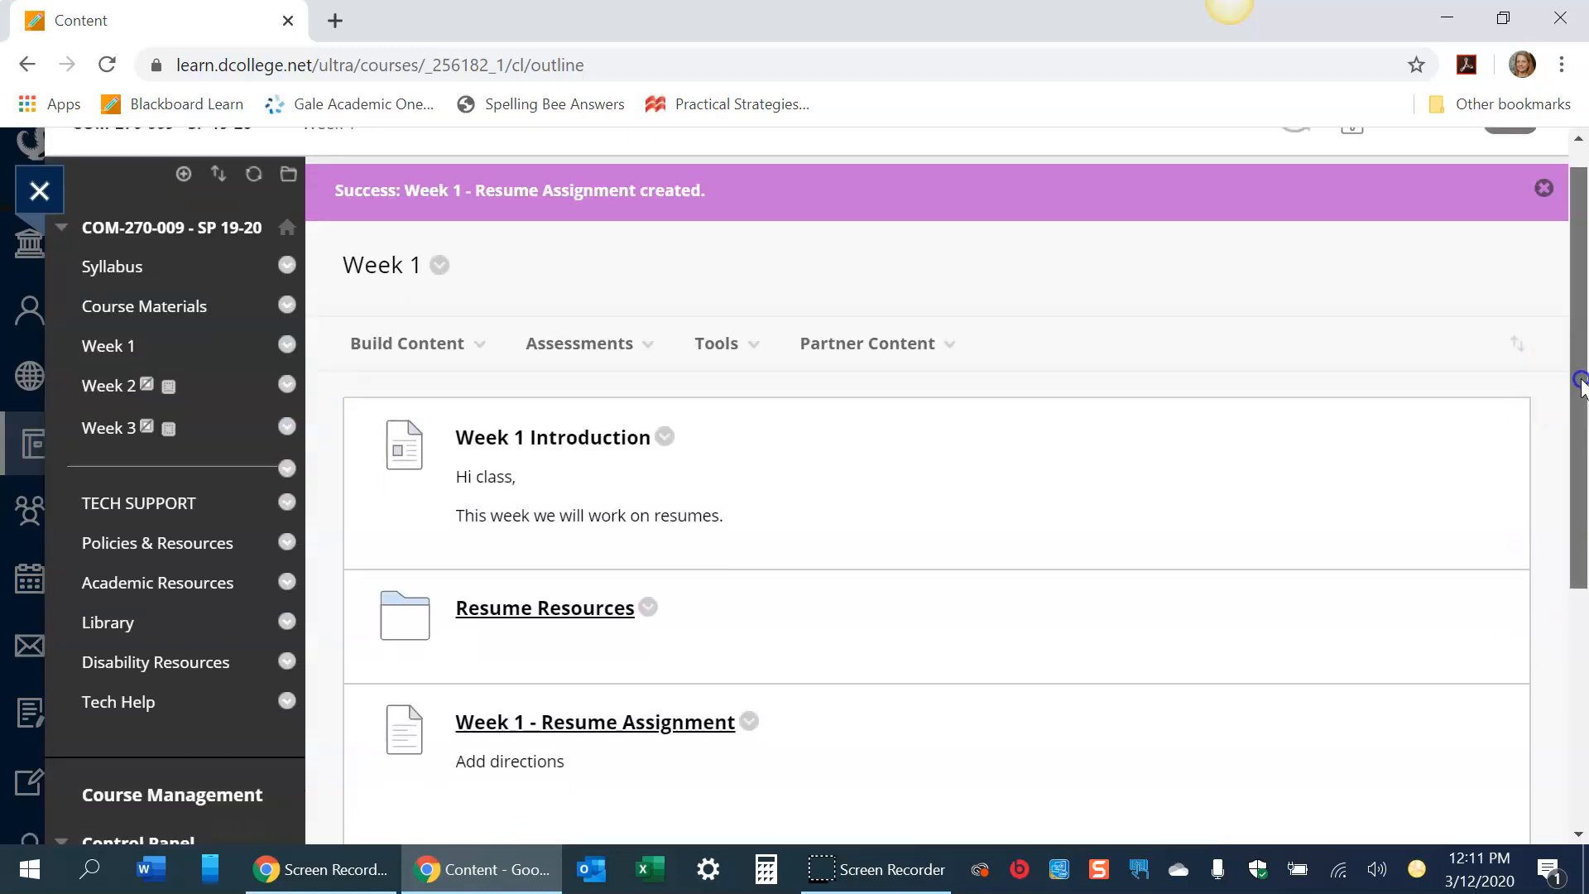